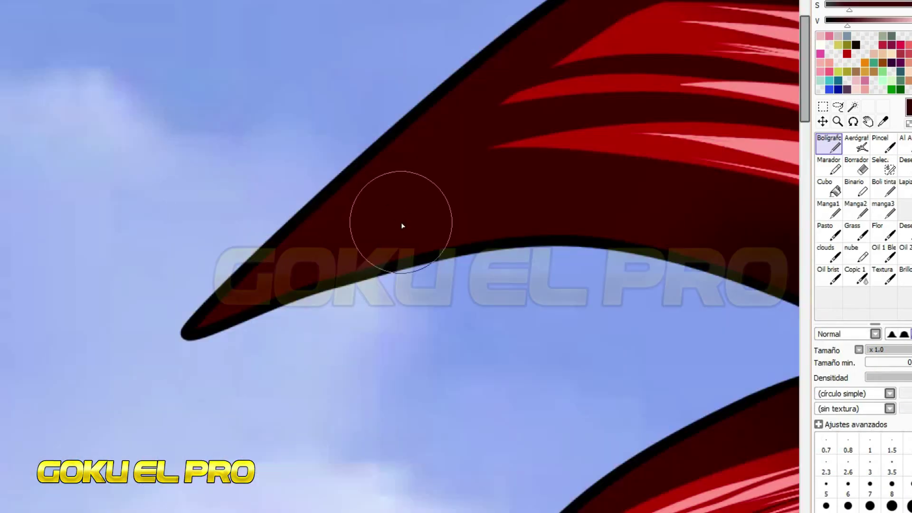
Sample dark maroon from the reference image and bucket-fill the character's selected hair and eyebrow areas with it.
{"action": "left_click", "coordinate": [883, 122]}
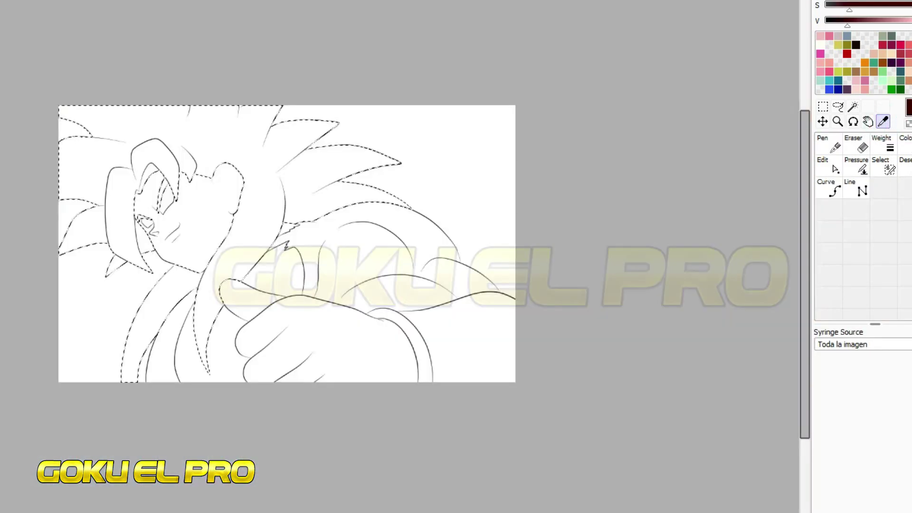
{"action": "left_click", "coordinate": [829, 188]}
{"action": "left_click", "coordinate": [234, 128]}
{"action": "left_click", "coordinate": [164, 185]}
{"action": "left_click", "coordinate": [138, 235]}
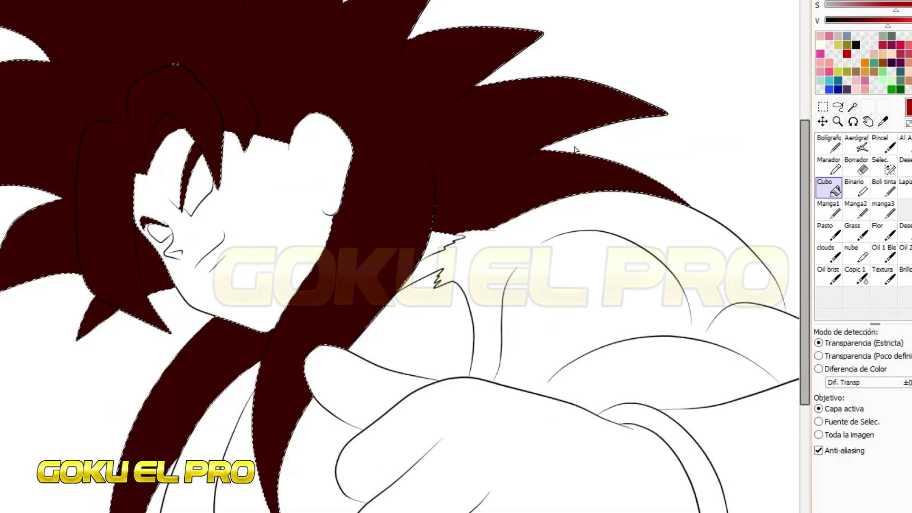
Paint tapered red highlights with the pen along the long hair lock beside the face and the lock under the chin.
{"action": "left_click", "coordinate": [828, 145]}
{"action": "mouse_move", "coordinate": [345, 257]}
{"action": "left_mouse_down"}
{"action": "mouse_move", "coordinate": [304, 332]}
{"action": "mouse_move", "coordinate": [275, 451]}
{"action": "mouse_move", "coordinate": [311, 309]}
{"action": "left_mouse_up"}
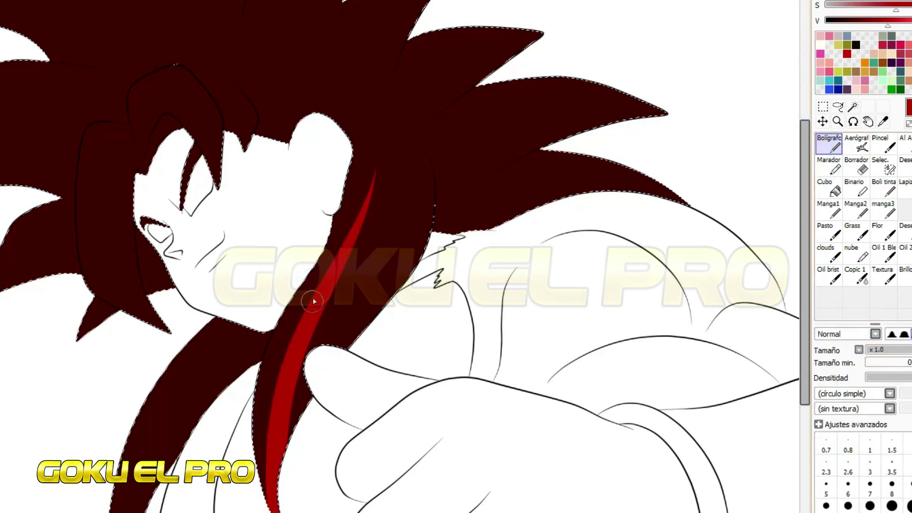
{"action": "left_click_drag", "start_coordinate": [328, 245], "coordinate": [268, 444]}
{"action": "left_click_drag", "start_coordinate": [219, 325], "coordinate": [121, 512]}
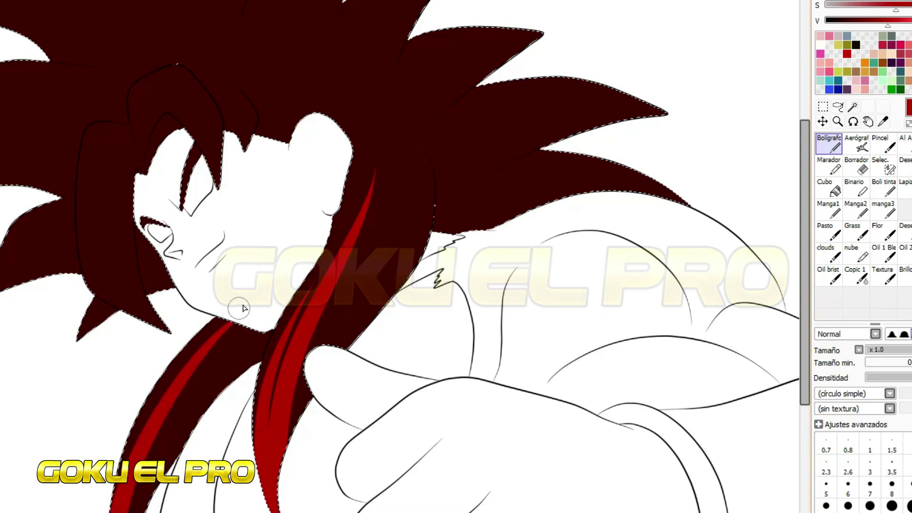
Paint red highlights on the lower left hair spike, leaving a pointed maroon shadow between them.
{"action": "scroll", "coordinate": [80, 284], "scroll_direction": "up", "scroll_amount": 3}
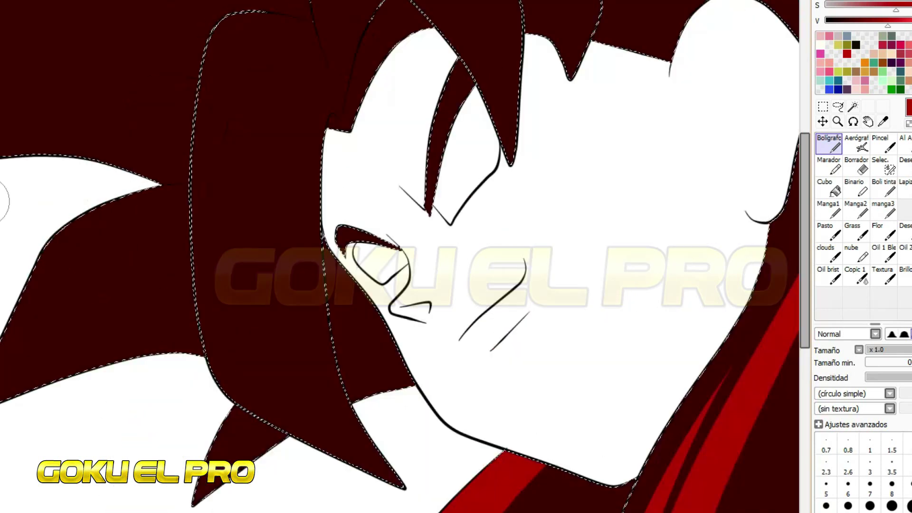
{"action": "mouse_move", "coordinate": [184, 186]}
{"action": "left_mouse_down"}
{"action": "mouse_move", "coordinate": [191, 238]}
{"action": "mouse_move", "coordinate": [185, 191]}
{"action": "left_mouse_up"}
{"action": "mouse_move", "coordinate": [176, 268]}
{"action": "left_mouse_down"}
{"action": "mouse_move", "coordinate": [61, 336]}
{"action": "mouse_move", "coordinate": [15, 380]}
{"action": "left_mouse_up"}
{"action": "mouse_move", "coordinate": [169, 203]}
{"action": "left_mouse_down"}
{"action": "mouse_move", "coordinate": [193, 178]}
{"action": "mouse_move", "coordinate": [110, 247]}
{"action": "left_mouse_up"}
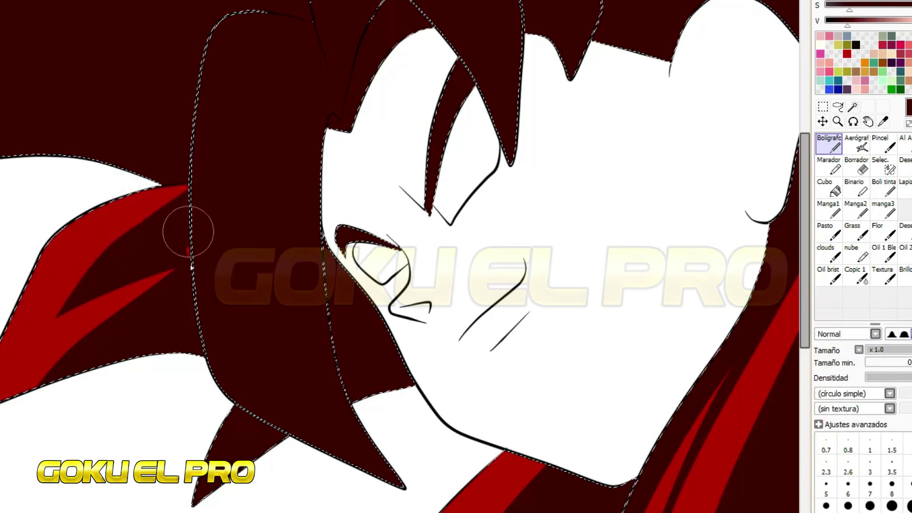
Paint a red highlight down the long bang left of the face, narrow its pointed end, and highlight the small spike beneath.
{"action": "left_click", "coordinate": [100, 234], "text": "alt"}
{"action": "mouse_move", "coordinate": [224, 19]}
{"action": "left_mouse_down"}
{"action": "mouse_move", "coordinate": [258, 32]}
{"action": "mouse_move", "coordinate": [243, 394]}
{"action": "left_mouse_up"}
{"action": "key", "text": "ctrl+z"}
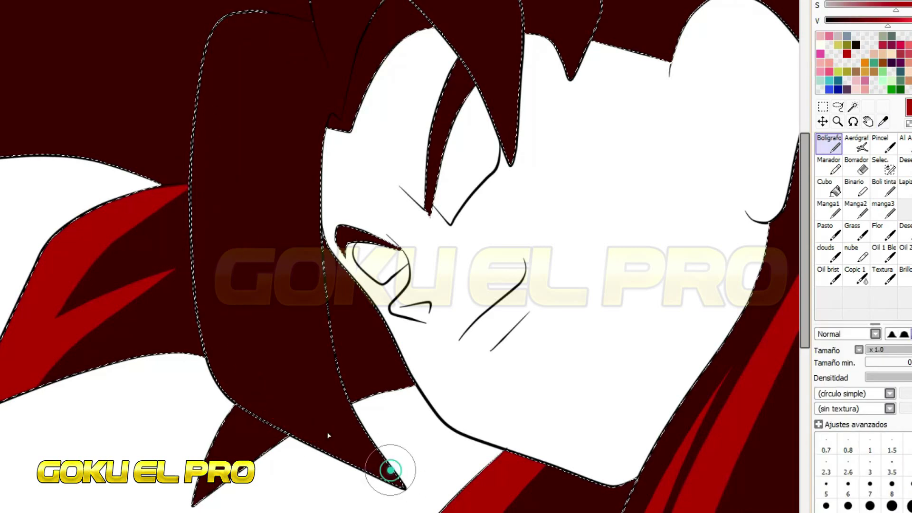
{"action": "mouse_move", "coordinate": [390, 470]}
{"action": "left_mouse_down"}
{"action": "mouse_move", "coordinate": [251, 342]}
{"action": "mouse_move", "coordinate": [250, 38]}
{"action": "left_mouse_up"}
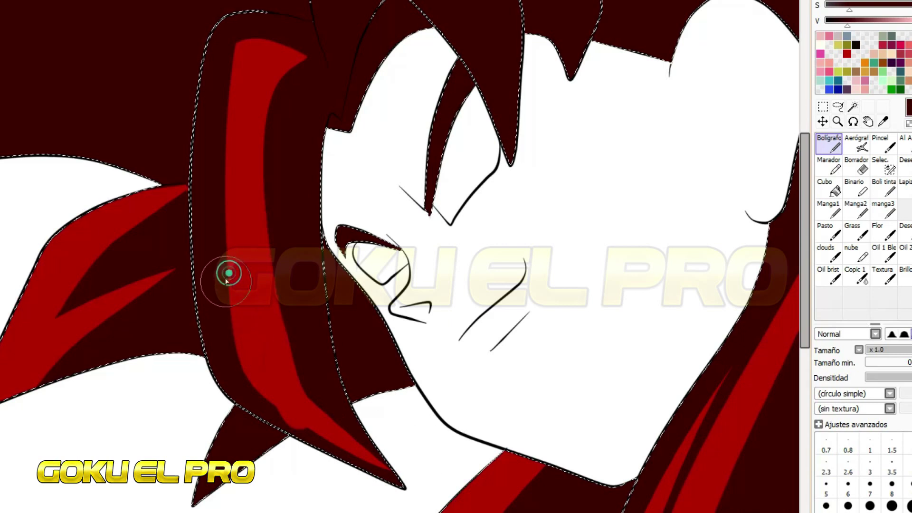
{"action": "left_click", "coordinate": [251, 413], "text": "alt"}
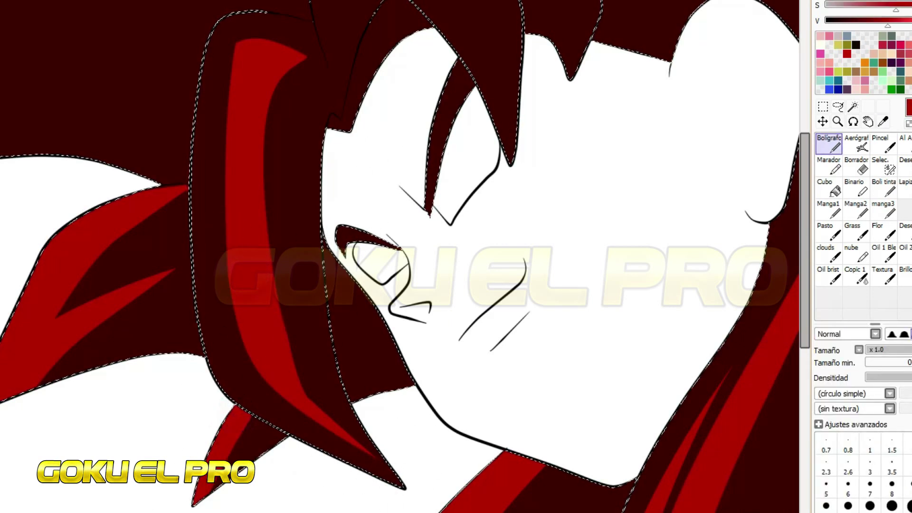
Paint curved red highlights on the arched front bang above the eye, separating them with a maroon shadow.
{"action": "mouse_move", "coordinate": [475, 15]}
{"action": "left_mouse_down"}
{"action": "mouse_move", "coordinate": [504, 172]}
{"action": "mouse_move", "coordinate": [489, 19]}
{"action": "mouse_move", "coordinate": [511, 162]}
{"action": "left_mouse_up"}
{"action": "key", "text": "x"}
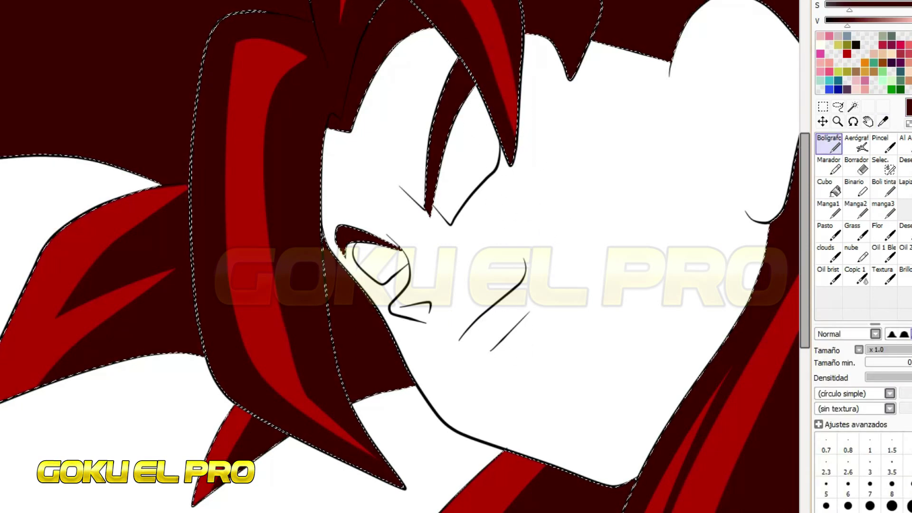
{"action": "scroll", "coordinate": [209, 282], "scroll_direction": "up", "scroll_amount": 3}
{"action": "key", "text": "x"}
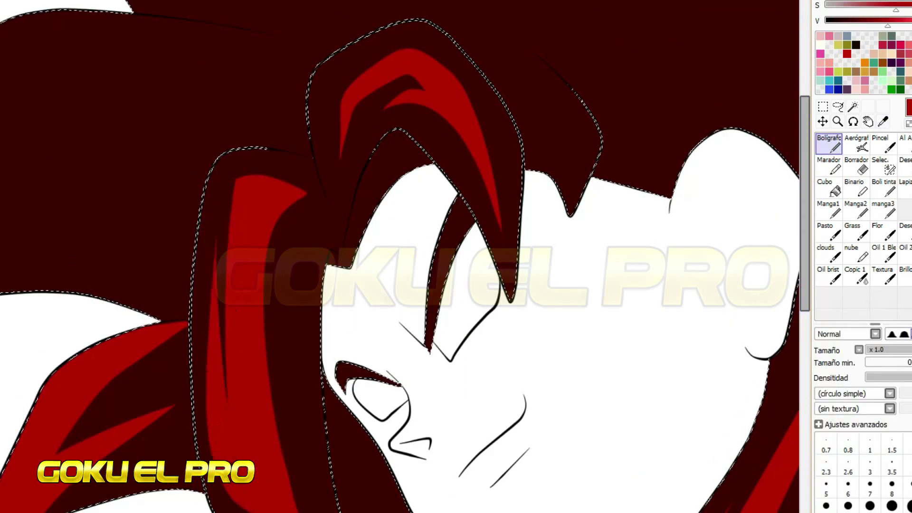
Outline a wide highlight on the large left hair spike and bucket-fill it with red.
{"action": "left_click_drag", "start_coordinate": [278, 61], "coordinate": [0, 40]}
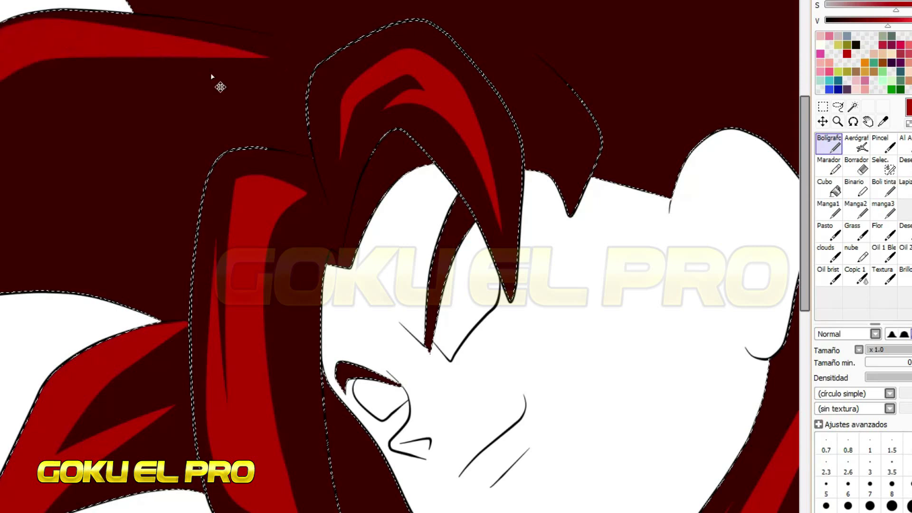
{"action": "left_click_drag", "start_coordinate": [163, 197], "coordinate": [4, 109]}
{"action": "key", "text": "ctrl+z"}
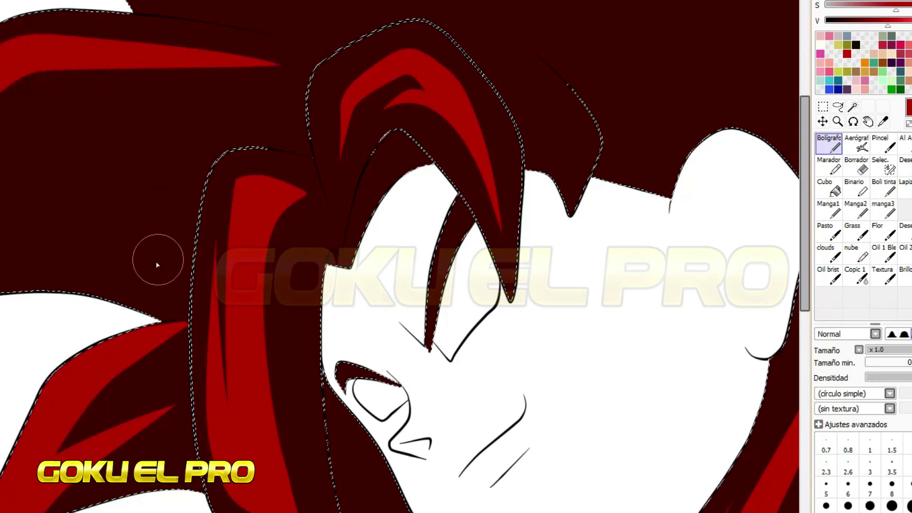
{"action": "left_click_drag", "start_coordinate": [156, 261], "coordinate": [3, 142]}
{"action": "left_click", "coordinate": [829, 187]}
{"action": "left_click", "coordinate": [128, 98]}
{"action": "left_click", "coordinate": [829, 143]}
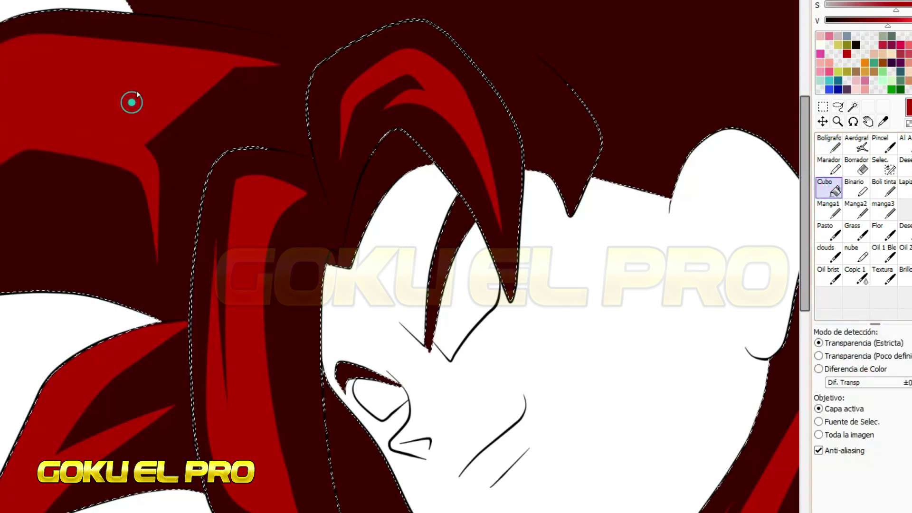
Reshape the large left spike's highlight with maroon and paint a separate red highlight below it.
{"action": "left_click_drag", "start_coordinate": [16, 159], "coordinate": [62, 145]}
{"action": "left_click_drag", "start_coordinate": [157, 223], "coordinate": [106, 163]}
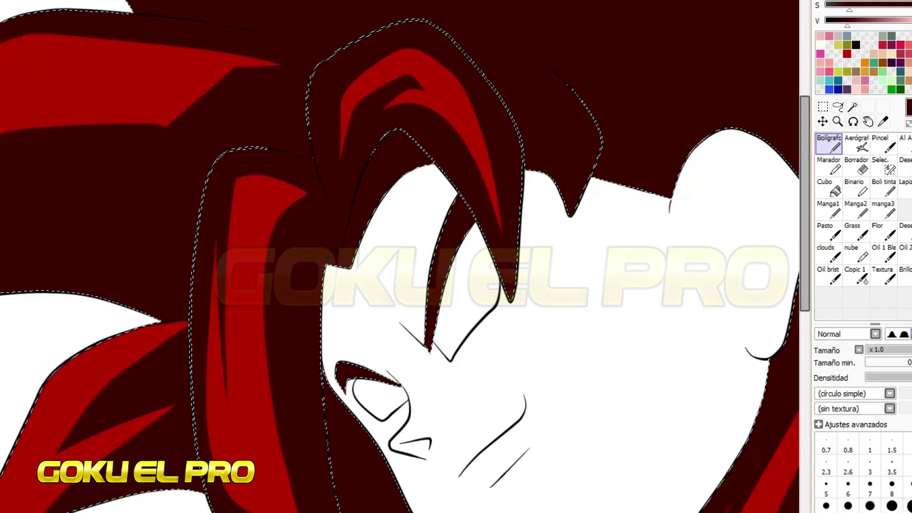
{"action": "mouse_move", "coordinate": [159, 173]}
{"action": "left_mouse_down"}
{"action": "mouse_move", "coordinate": [126, 173]}
{"action": "mouse_move", "coordinate": [60, 225]}
{"action": "left_mouse_up"}
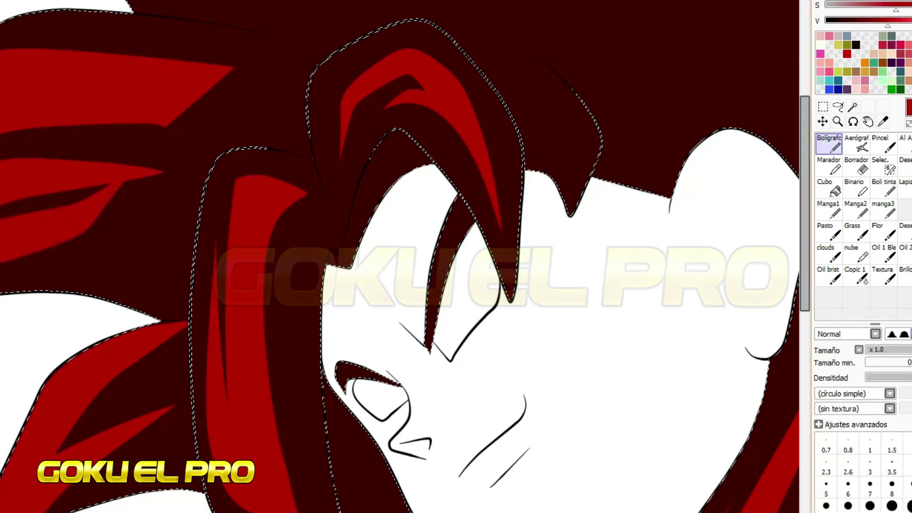
Cut thin maroon strand lines into both red highlights of the large left spike and trim their edges.
{"action": "left_click", "coordinate": [135, 147], "text": "alt"}
{"action": "left_click_drag", "start_coordinate": [15, 147], "coordinate": [101, 151]}
{"action": "left_click_drag", "start_coordinate": [39, 254], "coordinate": [7, 225]}
{"action": "left_click_drag", "start_coordinate": [76, 197], "coordinate": [14, 209]}
{"action": "left_click_drag", "start_coordinate": [99, 178], "coordinate": [5, 185]}
{"action": "left_click_drag", "start_coordinate": [5, 100], "coordinate": [209, 70]}
Outline a highlight on the upper left hair spike and bucket-fill it with red.
{"action": "scroll", "coordinate": [278, 99], "scroll_direction": "down", "scroll_amount": 5}
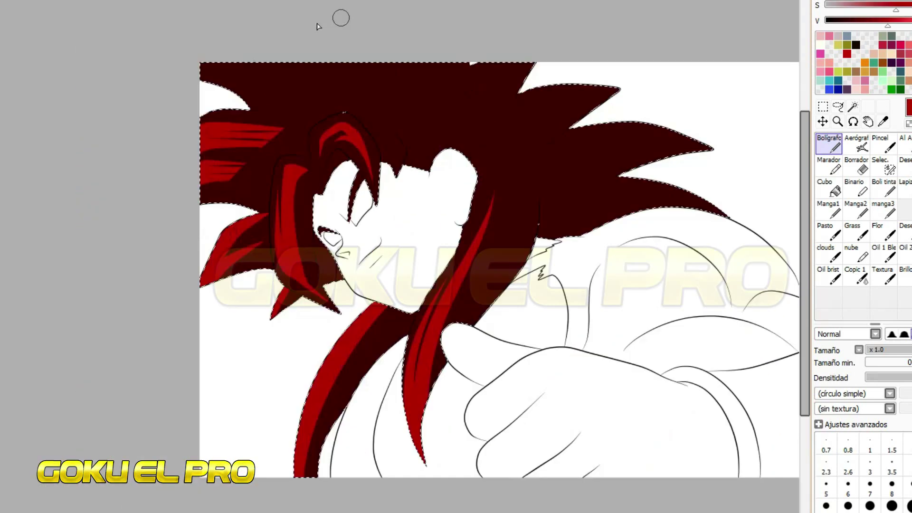
{"action": "scroll", "coordinate": [318, 26], "scroll_direction": "up", "scroll_amount": 5}
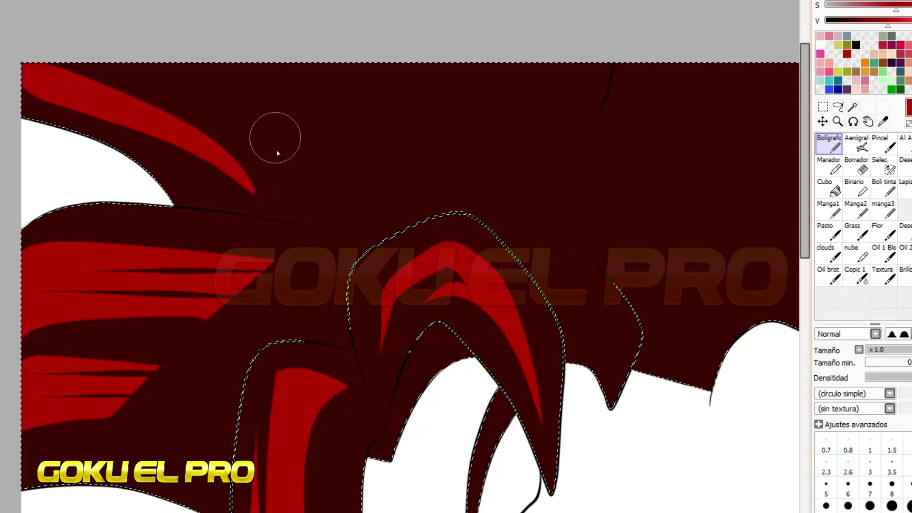
{"action": "left_click_drag", "start_coordinate": [372, 149], "coordinate": [99, 67]}
{"action": "left_click", "coordinate": [835, 187]}
{"action": "left_click", "coordinate": [248, 135]}
{"action": "left_click", "coordinate": [829, 143]}
Trim the end of the upper left spike's red highlight with maroon.
{"action": "mouse_move", "coordinate": [228, 60]}
{"action": "left_mouse_down"}
{"action": "mouse_move", "coordinate": [413, 148]}
{"action": "mouse_move", "coordinate": [1, 97]}
{"action": "mouse_move", "coordinate": [230, 163]}
{"action": "mouse_move", "coordinate": [357, 133]}
{"action": "left_mouse_up"}
{"action": "key", "text": "ctrl+z"}
{"action": "mouse_move", "coordinate": [326, 91]}
{"action": "left_mouse_down"}
{"action": "mouse_move", "coordinate": [230, 122]}
{"action": "mouse_move", "coordinate": [275, 115]}
{"action": "left_mouse_up"}
{"action": "left_click_drag", "start_coordinate": [380, 190], "coordinate": [81, 190]}
Fill an outlined red highlight at the canvas's upper edge above the front bang and sharpen its shape with maroon.
{"action": "key", "text": "x"}
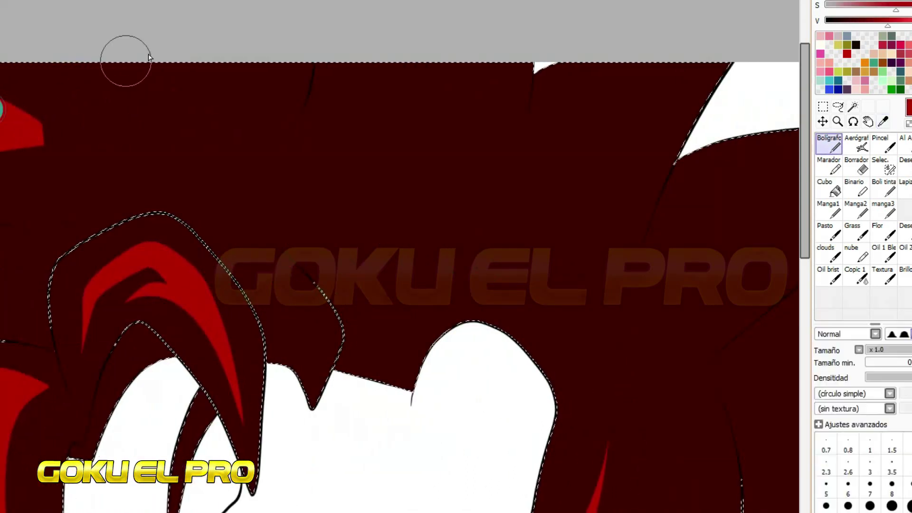
{"action": "left_click", "coordinate": [819, 194]}
{"action": "left_click", "coordinate": [197, 85]}
{"action": "key", "text": "x"}
{"action": "key", "text": "n"}
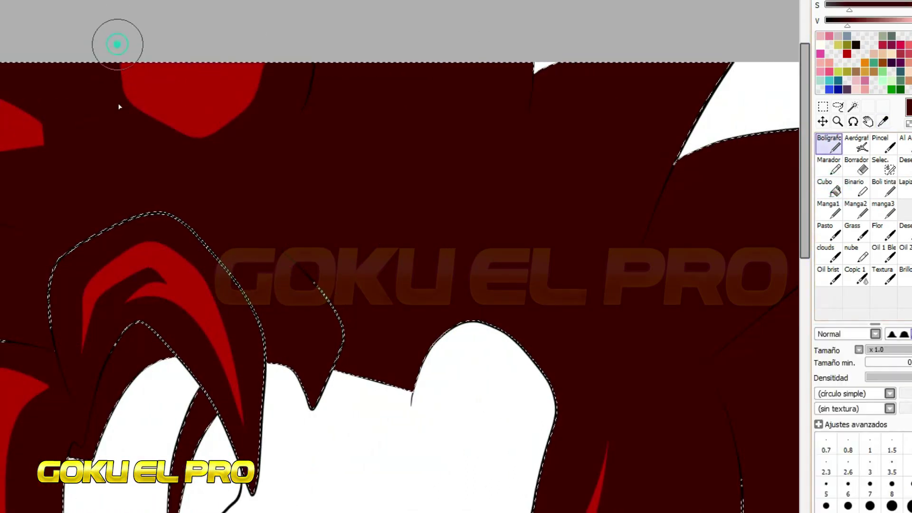
Outline and fill red highlights on the two upper spikes and the first right spike, tapering their lower ends with maroon.
{"action": "left_click_drag", "start_coordinate": [221, 82], "coordinate": [2, 82]}
{"action": "key", "text": "x"}
{"action": "mouse_move", "coordinate": [175, 97]}
{"action": "left_mouse_down"}
{"action": "mouse_move", "coordinate": [336, 36]}
{"action": "mouse_move", "coordinate": [488, 133]}
{"action": "mouse_move", "coordinate": [492, 242]}
{"action": "left_mouse_up"}
{"action": "key", "text": "g"}
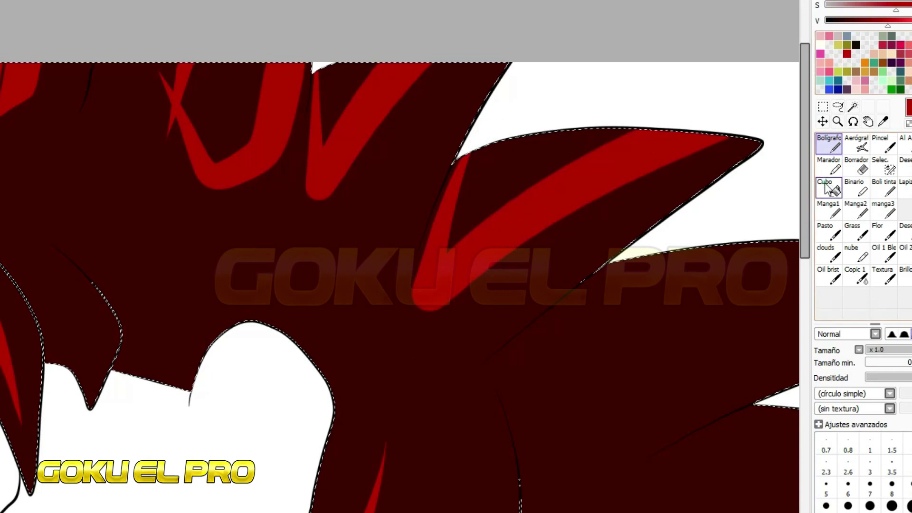
{"action": "left_click", "coordinate": [546, 195]}
{"action": "left_click", "coordinate": [228, 100]}
{"action": "key", "text": "n"}
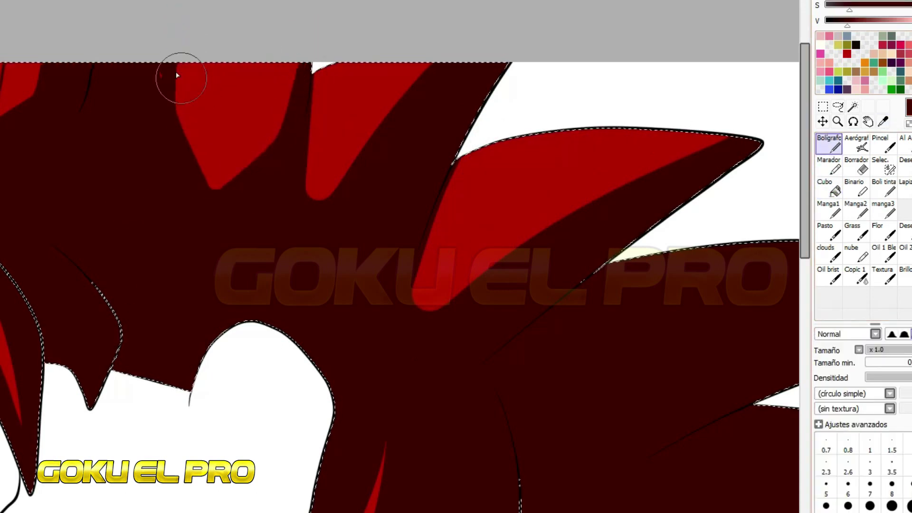
{"action": "key", "text": "ctrl+z"}
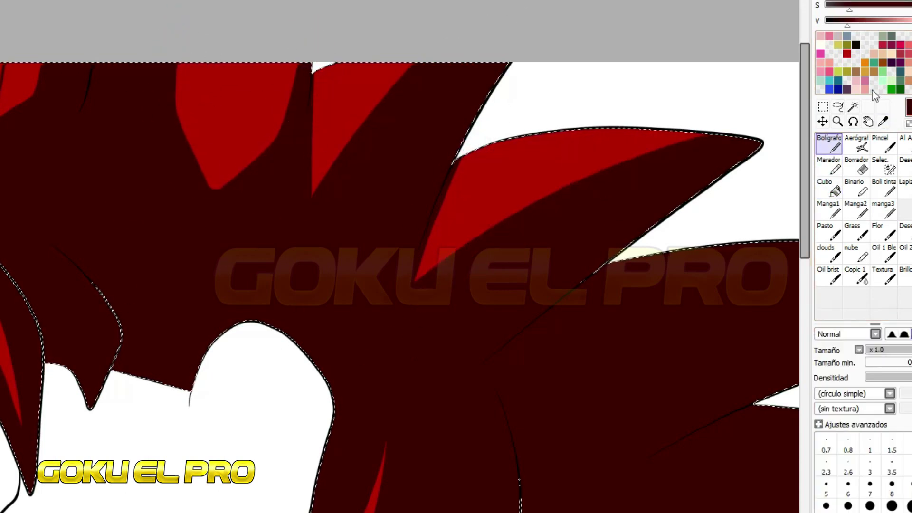
Outline and fill a red highlight on the middle right spike, adding a tapered red streak below it.
{"action": "scroll", "coordinate": [401, 138], "scroll_direction": "down", "scroll_amount": 2}
{"action": "scroll", "coordinate": [287, 107], "scroll_direction": "up", "scroll_amount": 2}
{"action": "scroll", "coordinate": [286, 107], "scroll_direction": "down", "scroll_amount": 1}
{"action": "scroll", "coordinate": [519, 311], "scroll_direction": "up", "scroll_amount": 1}
{"action": "key", "text": "x"}
{"action": "left_click_drag", "start_coordinate": [265, 132], "coordinate": [86, 238]}
{"action": "key", "text": "ctrl+z"}
{"action": "mouse_move", "coordinate": [247, 128]}
{"action": "left_mouse_down"}
{"action": "mouse_move", "coordinate": [112, 214]}
{"action": "mouse_move", "coordinate": [637, 193]}
{"action": "left_mouse_up"}
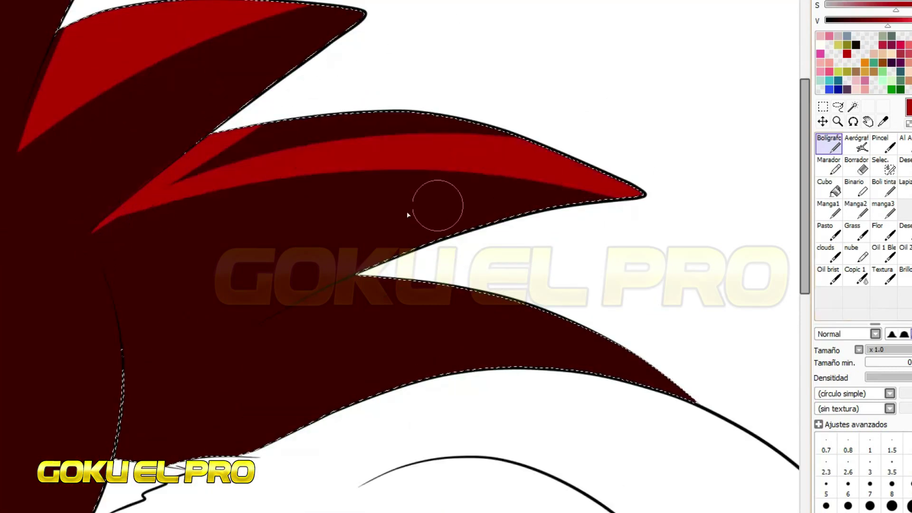
{"action": "left_click_drag", "start_coordinate": [204, 247], "coordinate": [617, 198]}
{"action": "key", "text": "g"}
{"action": "left_click", "coordinate": [378, 122]}
{"action": "key", "text": "n"}
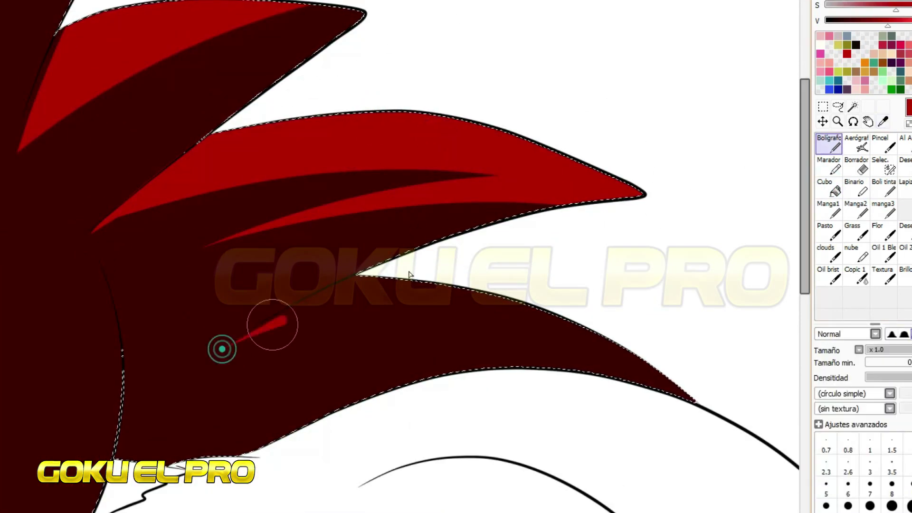
Paint tapered red highlights on the lowest right spike and a second one along the long lock behind the face.
{"action": "left_click_drag", "start_coordinate": [220, 348], "coordinate": [689, 398]}
{"action": "left_click_drag", "start_coordinate": [221, 378], "coordinate": [589, 361]}
{"action": "scroll", "coordinate": [744, 257], "scroll_direction": "down", "scroll_amount": 1}
{"action": "scroll", "coordinate": [270, 227], "scroll_direction": "up", "scroll_amount": 1}
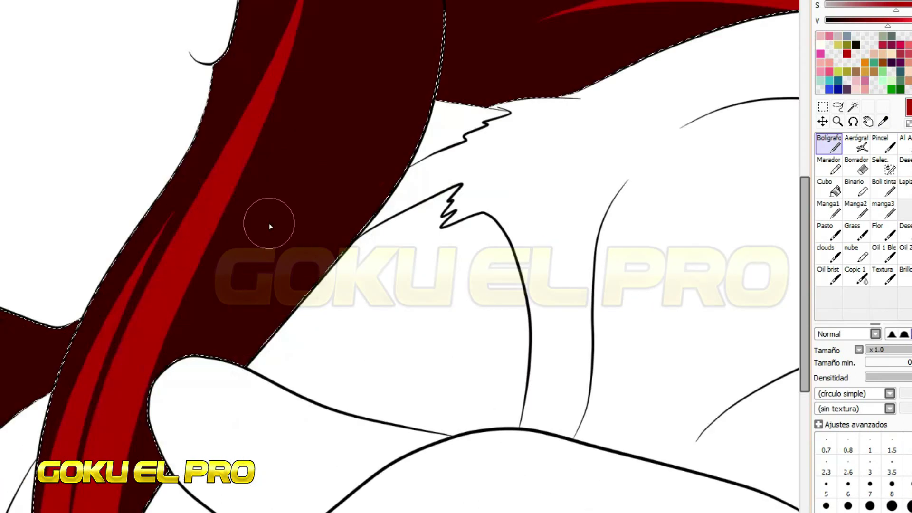
{"action": "left_click_drag", "start_coordinate": [372, 24], "coordinate": [213, 354]}
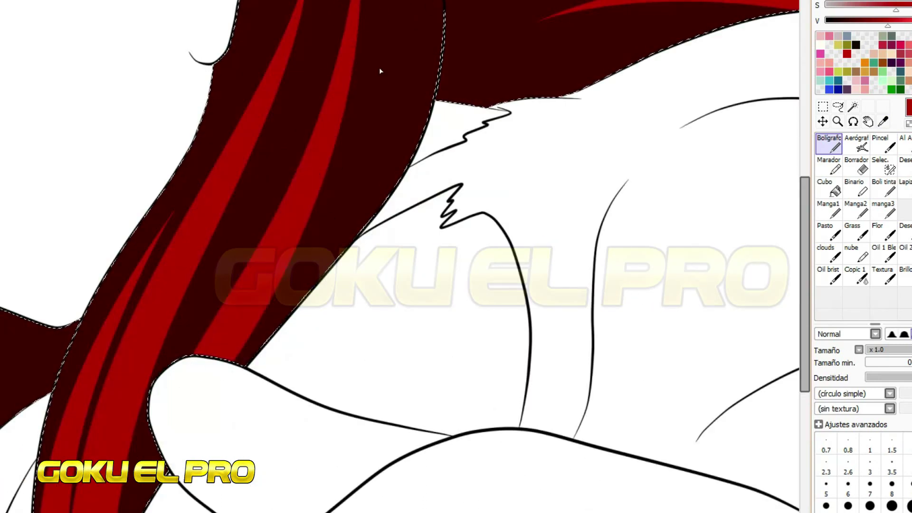
Cut thin maroon strand lines into the red highlights along the upper edge of the hair.
{"action": "scroll", "coordinate": [214, 391], "scroll_direction": "down", "scroll_amount": 2}
{"action": "scroll", "coordinate": [98, 163], "scroll_direction": "up", "scroll_amount": 2}
{"action": "left_click", "coordinate": [218, 122], "text": "alt"}
{"action": "left_click_drag", "start_coordinate": [257, 148], "coordinate": [289, 220]}
{"action": "left_click_drag", "start_coordinate": [373, 114], "coordinate": [288, 216]}
Paint a red highlight on the small forehead bang and refine its edges with maroon.
{"action": "left_click", "coordinate": [55, 321], "text": "alt"}
{"action": "left_click_drag", "start_coordinate": [95, 265], "coordinate": [173, 437]}
{"action": "left_click_drag", "start_coordinate": [92, 299], "coordinate": [169, 440]}
{"action": "key", "text": "alt"}
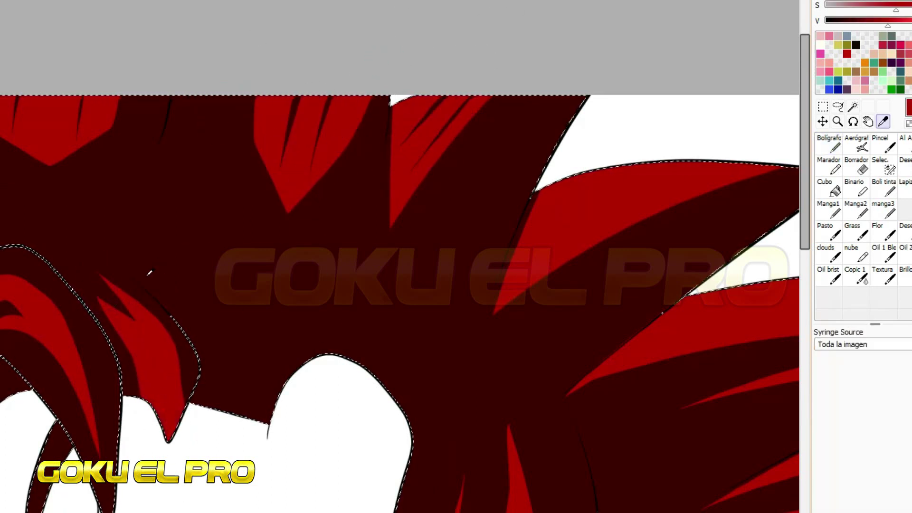
{"action": "left_click", "coordinate": [88, 267], "text": "alt"}
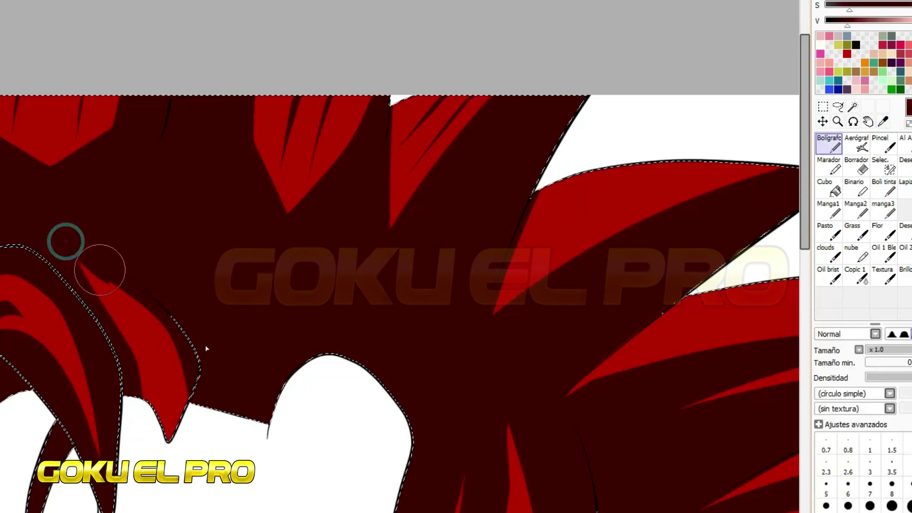
Add maroon strand lines to the lock under the chin and lower left spike, and shorten the long left bang's highlight.
{"action": "scroll", "coordinate": [254, 198], "scroll_direction": "down", "scroll_amount": 3}
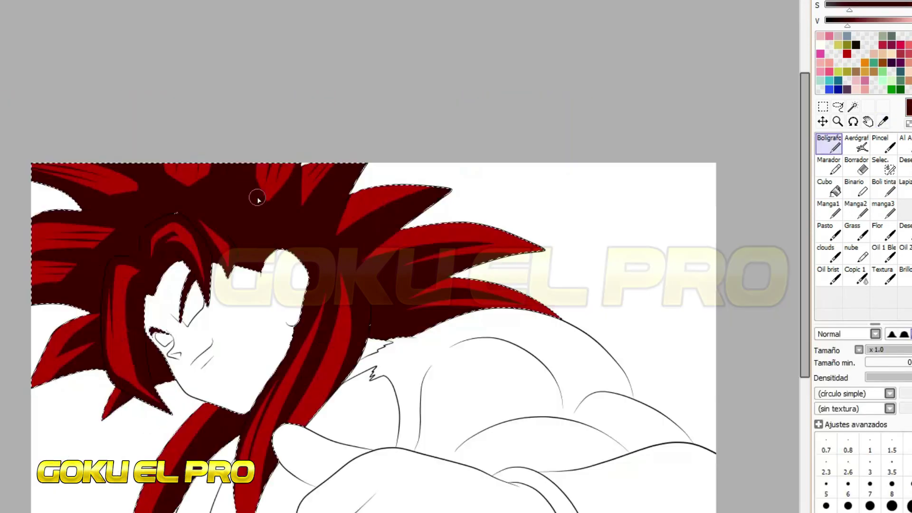
{"action": "scroll", "coordinate": [353, 300], "scroll_direction": "up", "scroll_amount": 3}
{"action": "scroll", "coordinate": [153, 407], "scroll_direction": "up", "scroll_amount": 2}
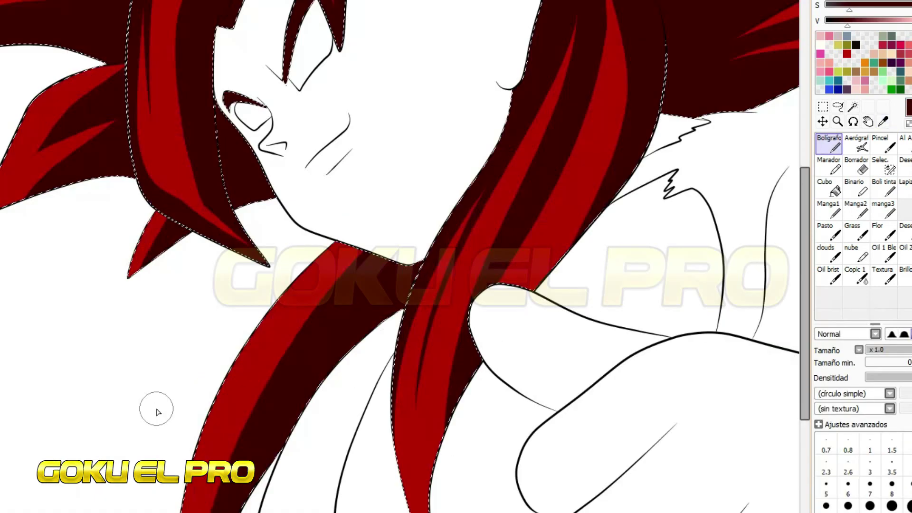
{"action": "key", "text": "alt"}
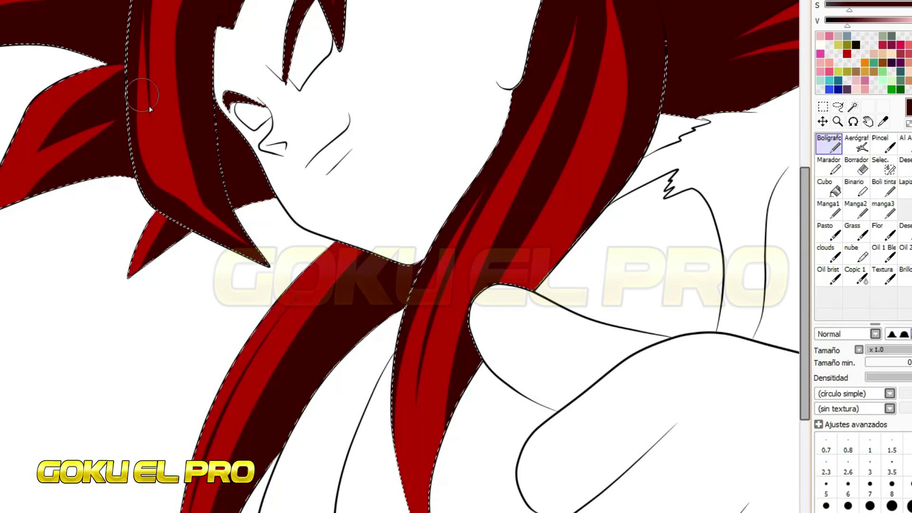
{"action": "mouse_move", "coordinate": [160, 133]}
{"action": "left_mouse_down"}
{"action": "mouse_move", "coordinate": [128, 57]}
{"action": "mouse_move", "coordinate": [211, 2]}
{"action": "left_mouse_up"}
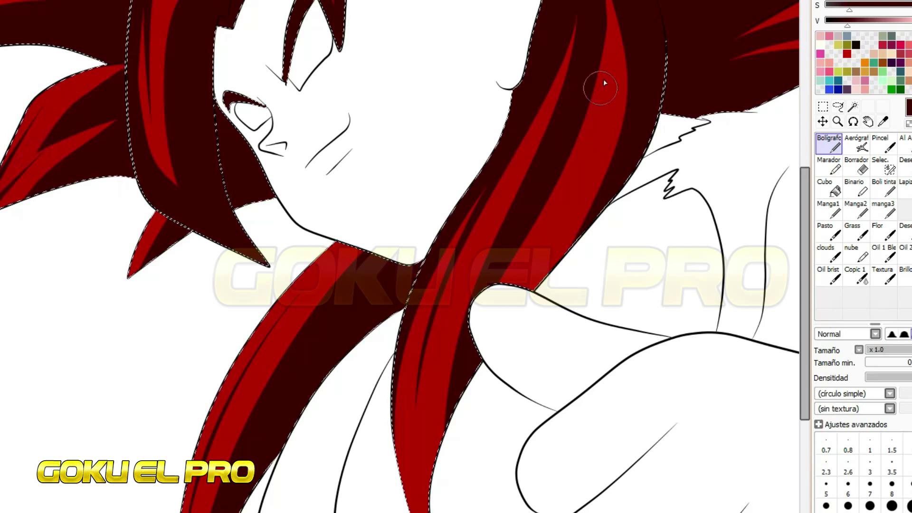
Cut thin maroon strand lines into the red highlights of the right hair spikes.
{"action": "scroll", "coordinate": [533, 280], "scroll_direction": "down", "scroll_amount": 2}
{"action": "left_click_drag", "start_coordinate": [269, 213], "coordinate": [338, 169]}
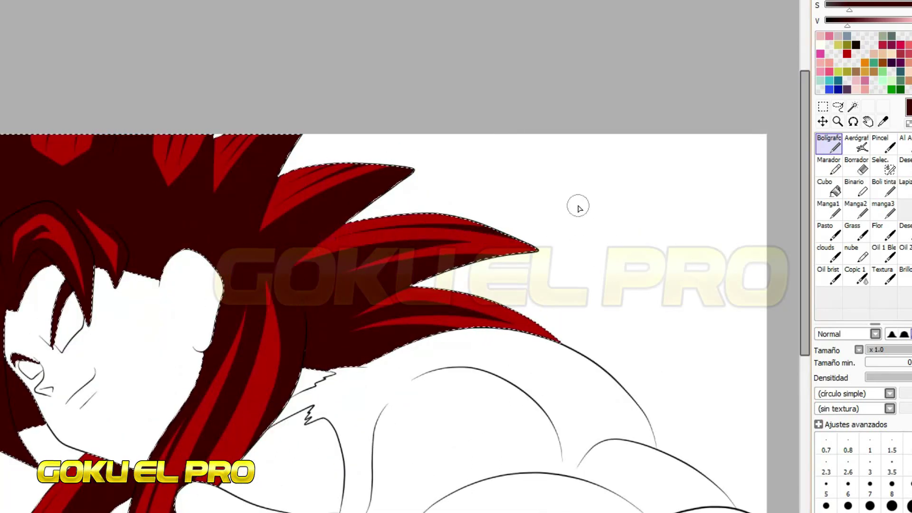
{"action": "scroll", "coordinate": [578, 207], "scroll_direction": "down", "scroll_amount": 3}
{"action": "scroll", "coordinate": [578, 208], "scroll_direction": "up", "scroll_amount": 3}
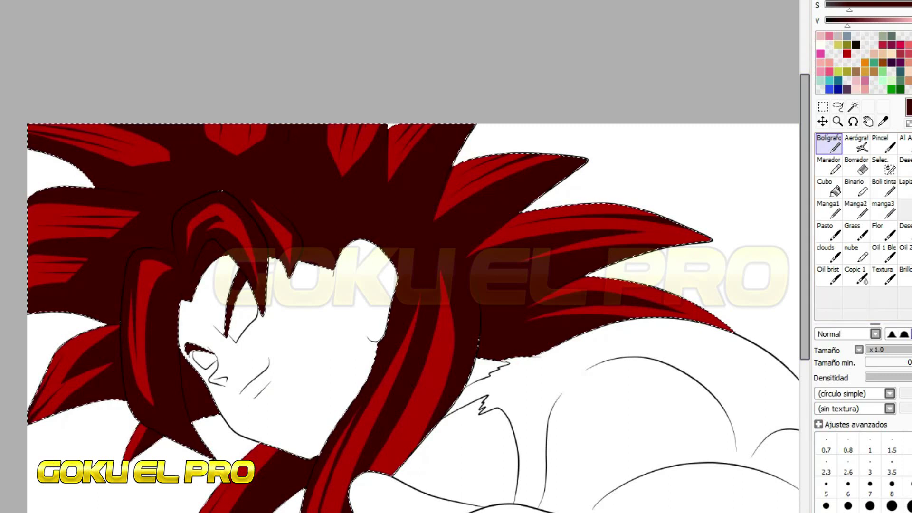
Airbrush dark shading over the roots of the left and crown hair spikes, with the size multiplier at x 5.0.
{"action": "left_click", "coordinate": [856, 142]}
{"action": "scroll", "coordinate": [418, 184], "scroll_direction": "up", "scroll_amount": 3}
{"action": "scroll", "coordinate": [142, 264], "scroll_direction": "down", "scroll_amount": 1}
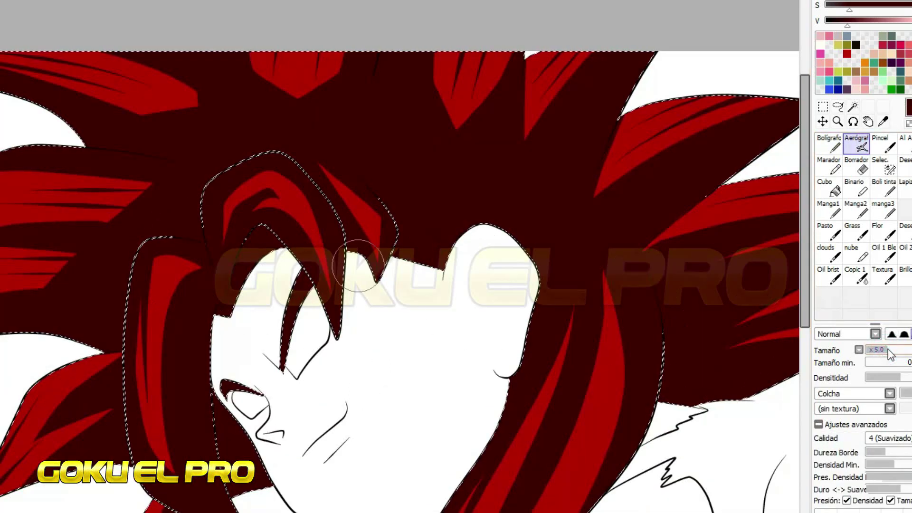
{"action": "left_click_drag", "start_coordinate": [890, 354], "coordinate": [899, 355]}
{"action": "mouse_move", "coordinate": [57, 271]}
{"action": "left_mouse_down"}
{"action": "mouse_move", "coordinate": [135, 236]}
{"action": "mouse_move", "coordinate": [142, 142]}
{"action": "mouse_move", "coordinate": [186, 224]}
{"action": "left_mouse_up"}
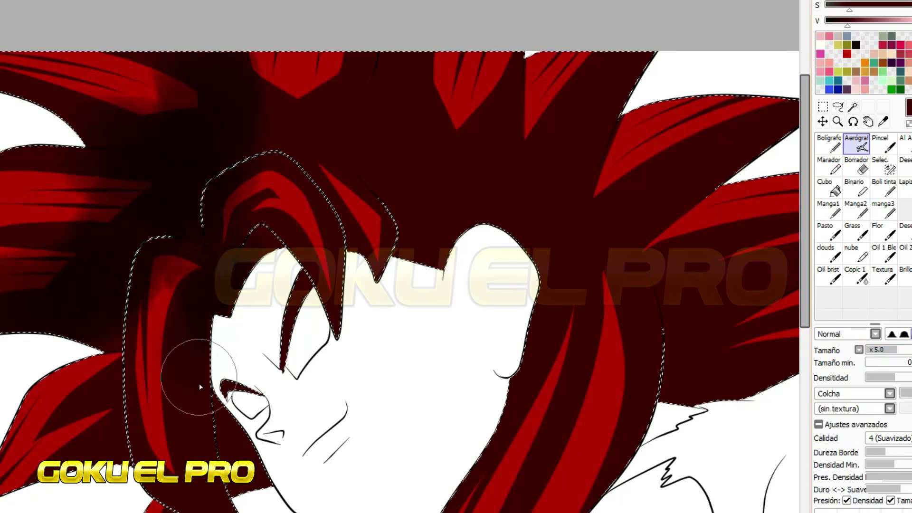
{"action": "left_click_drag", "start_coordinate": [231, 111], "coordinate": [328, 139]}
{"action": "scroll", "coordinate": [398, 81], "scroll_direction": "down", "scroll_amount": 2}
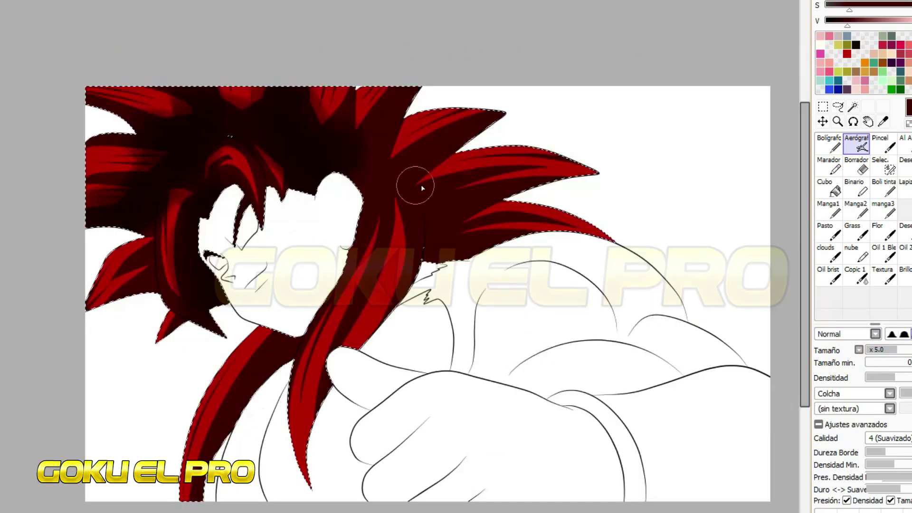
Airbrush dark shading over the roots of the right hair spikes and the lock behind the ear, with a simple circle brush shape.
{"action": "scroll", "coordinate": [301, 204], "scroll_direction": "up", "scroll_amount": 2}
{"action": "scroll", "coordinate": [389, 147], "scroll_direction": "up", "scroll_amount": 1}
{"action": "left_click_drag", "start_coordinate": [371, 190], "coordinate": [428, 57]}
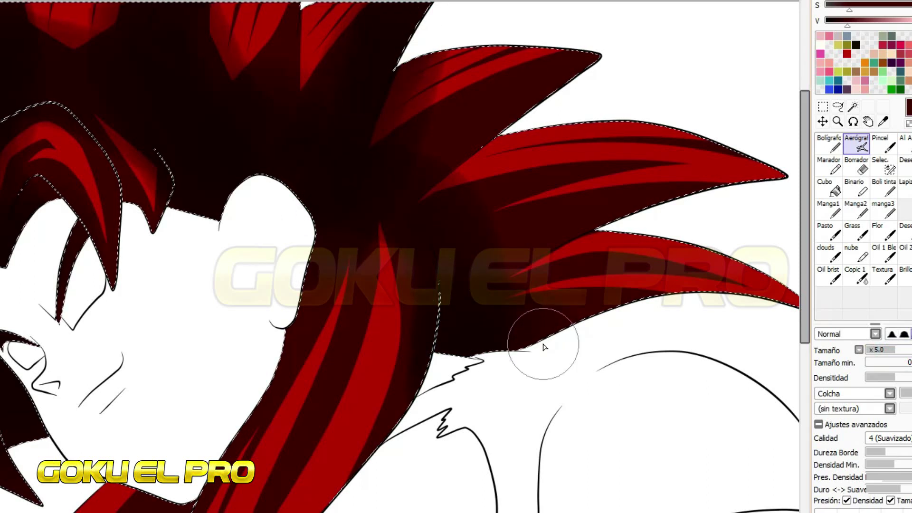
{"action": "left_click", "coordinate": [874, 393]}
{"action": "left_click", "coordinate": [873, 408]}
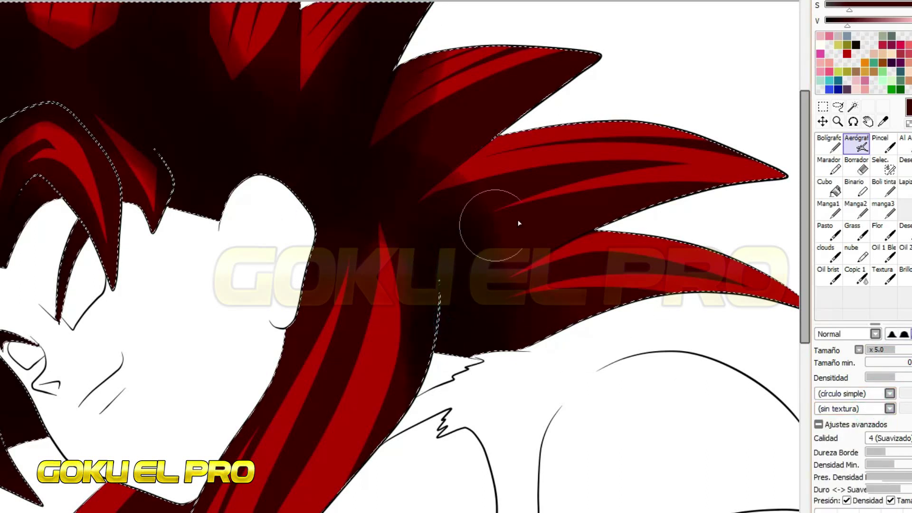
{"action": "scroll", "coordinate": [515, 213], "scroll_direction": "down", "scroll_amount": 1}
{"action": "scroll", "coordinate": [478, 228], "scroll_direction": "up", "scroll_amount": 2}
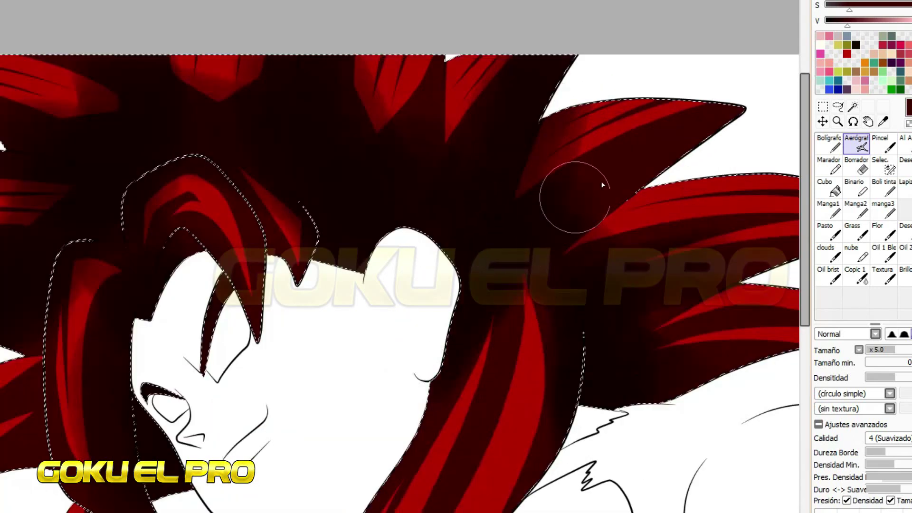
{"action": "scroll", "coordinate": [565, 210], "scroll_direction": "down", "scroll_amount": 2}
{"action": "scroll", "coordinate": [401, 183], "scroll_direction": "up", "scroll_amount": 1}
Blur the edges of the dark shading so it blends into the red highlights across the hair.
{"action": "key", "text": "b"}
{"action": "scroll", "coordinate": [335, 212], "scroll_direction": "up", "scroll_amount": 2}
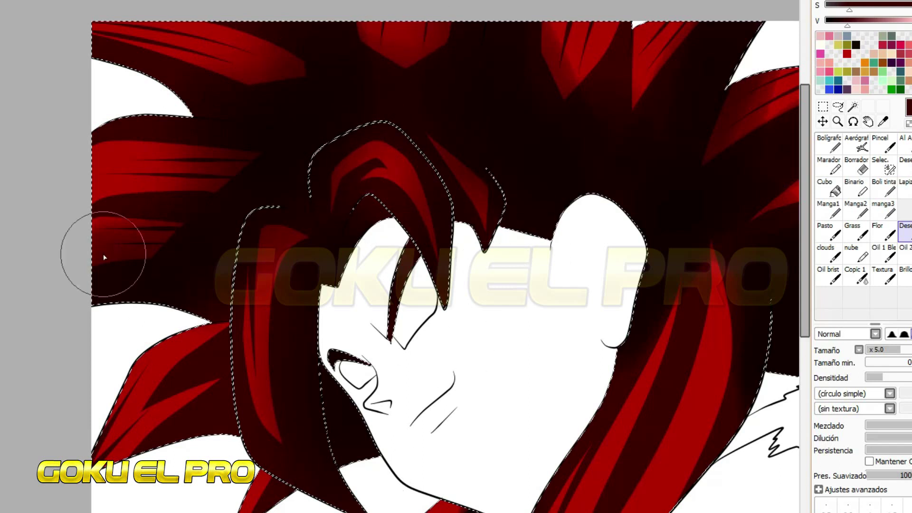
{"action": "scroll", "coordinate": [321, 47], "scroll_direction": "down", "scroll_amount": 3}
{"action": "scroll", "coordinate": [274, 321], "scroll_direction": "up", "scroll_amount": 3}
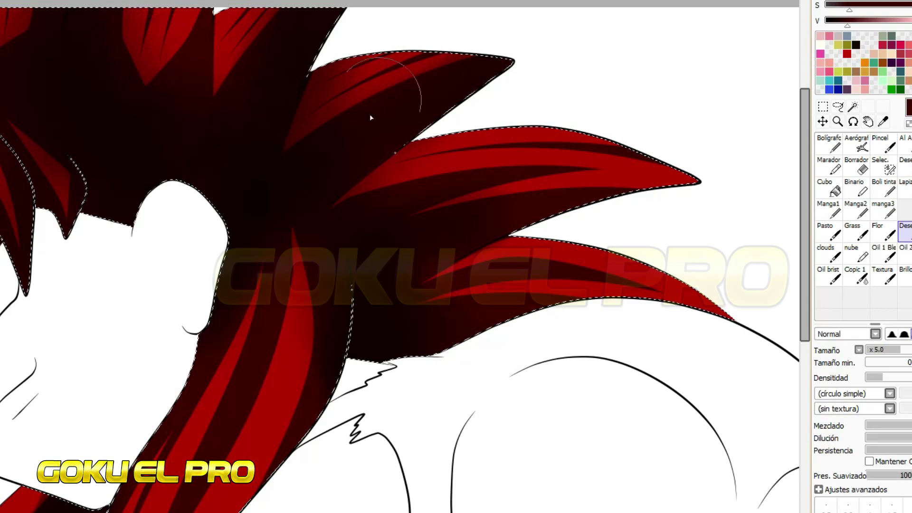
{"action": "scroll", "coordinate": [483, 216], "scroll_direction": "down", "scroll_amount": 3}
{"action": "scroll", "coordinate": [144, 194], "scroll_direction": "up", "scroll_amount": 3}
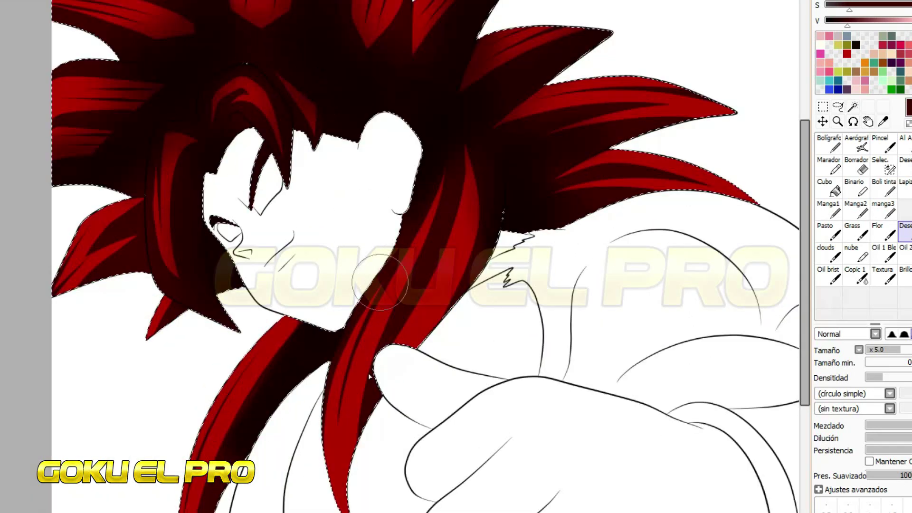
{"action": "scroll", "coordinate": [276, 470], "scroll_direction": "up", "scroll_amount": 2}
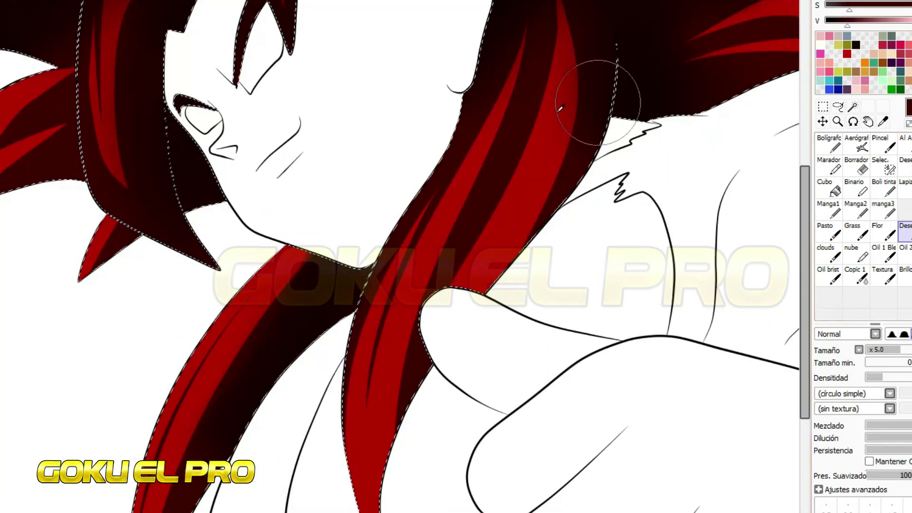
Paint thin light pink shine strands with the pen on the lock under the chin and the long hanging front lock.
{"action": "left_click", "coordinate": [828, 143]}
{"action": "left_click", "coordinate": [891, 6]}
{"action": "left_click_drag", "start_coordinate": [891, 7], "coordinate": [876, 7]}
{"action": "left_click_drag", "start_coordinate": [159, 440], "coordinate": [247, 290]}
{"action": "left_click_drag", "start_coordinate": [164, 475], "coordinate": [264, 276]}
{"action": "left_click_drag", "start_coordinate": [361, 504], "coordinate": [413, 249]}
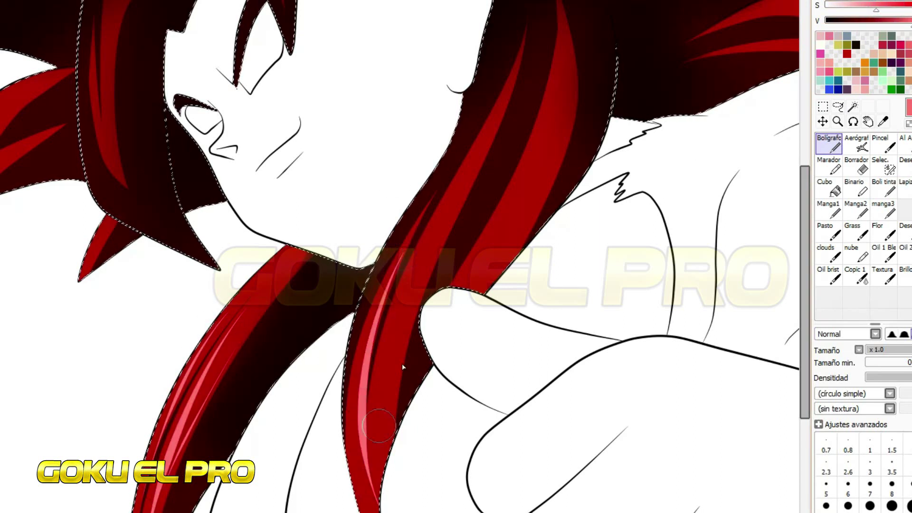
{"action": "left_click_drag", "start_coordinate": [493, 130], "coordinate": [363, 482]}
{"action": "scroll", "coordinate": [570, 79], "scroll_direction": "down", "scroll_amount": 3}
Paint light pink shine strands on the lower left hair spike and the long left side bang.
{"action": "scroll", "coordinate": [238, 205], "scroll_direction": "up", "scroll_amount": 4}
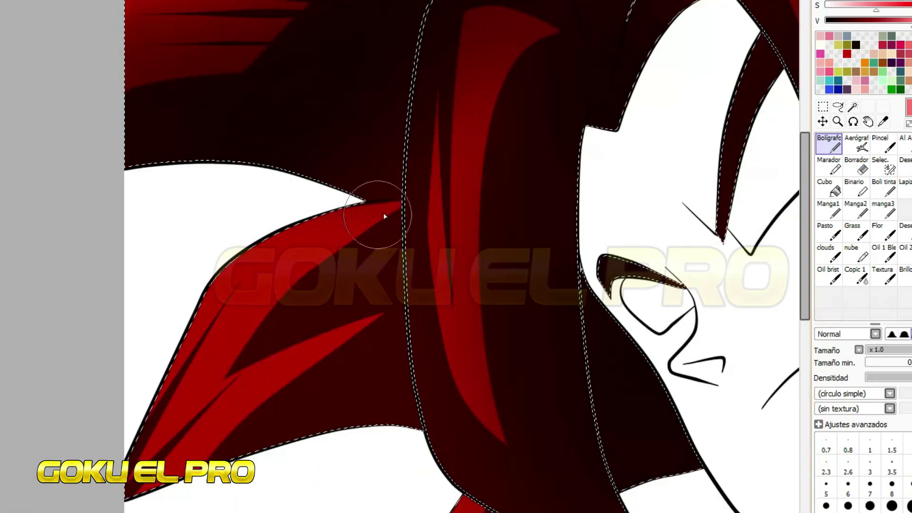
{"action": "left_click_drag", "start_coordinate": [158, 435], "coordinate": [373, 216]}
{"action": "left_click_drag", "start_coordinate": [153, 479], "coordinate": [306, 366]}
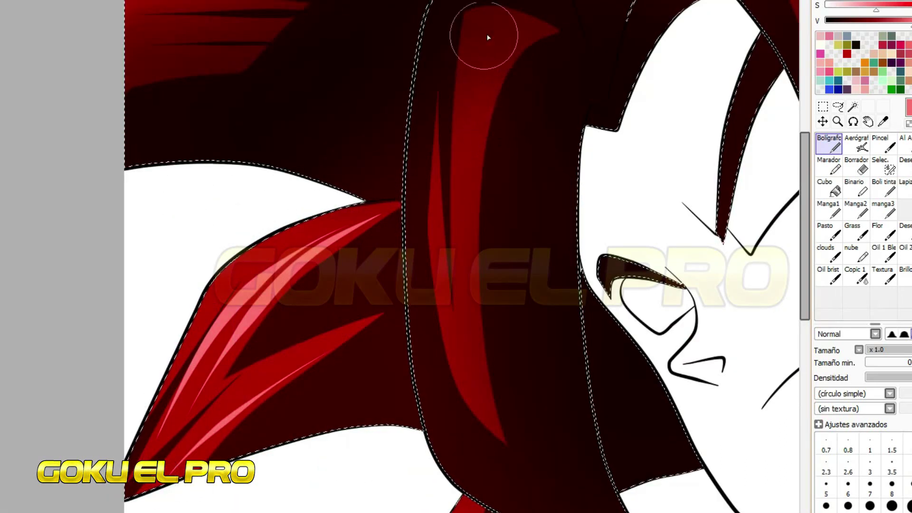
{"action": "mouse_move", "coordinate": [481, 78]}
{"action": "left_mouse_down"}
{"action": "mouse_move", "coordinate": [461, 327]}
{"action": "mouse_move", "coordinate": [475, 449]}
{"action": "left_mouse_up"}
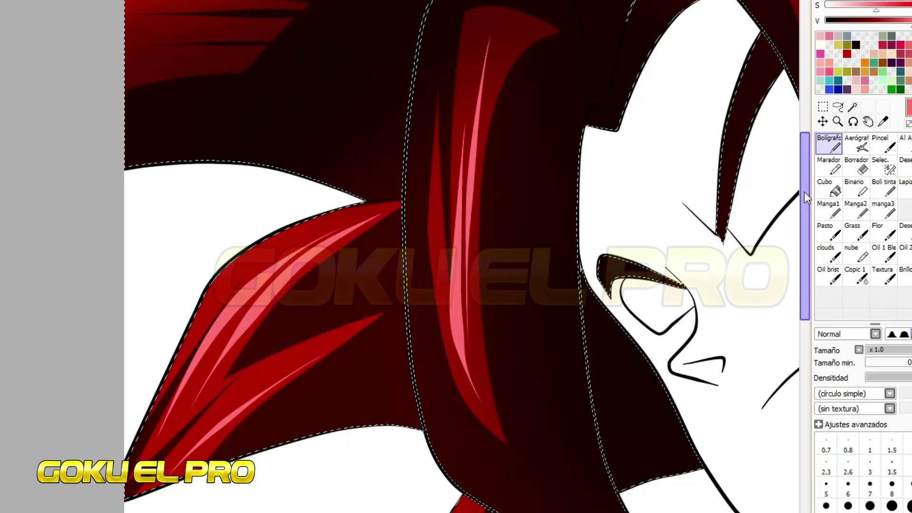
{"action": "scroll", "coordinate": [478, 233], "scroll_direction": "up", "scroll_amount": 3}
{"action": "mouse_move", "coordinate": [503, 193]}
{"action": "left_mouse_down"}
{"action": "mouse_move", "coordinate": [468, 335]}
{"action": "mouse_move", "coordinate": [461, 484]}
{"action": "left_mouse_up"}
Paint light pink shine strands across the red highlights of the horizontal left hair spikes.
{"action": "left_click_drag", "start_coordinate": [356, 50], "coordinate": [142, 57]}
{"action": "left_click_drag", "start_coordinate": [352, 19], "coordinate": [131, 12]}
{"action": "left_click_drag", "start_coordinate": [308, 72], "coordinate": [133, 76]}
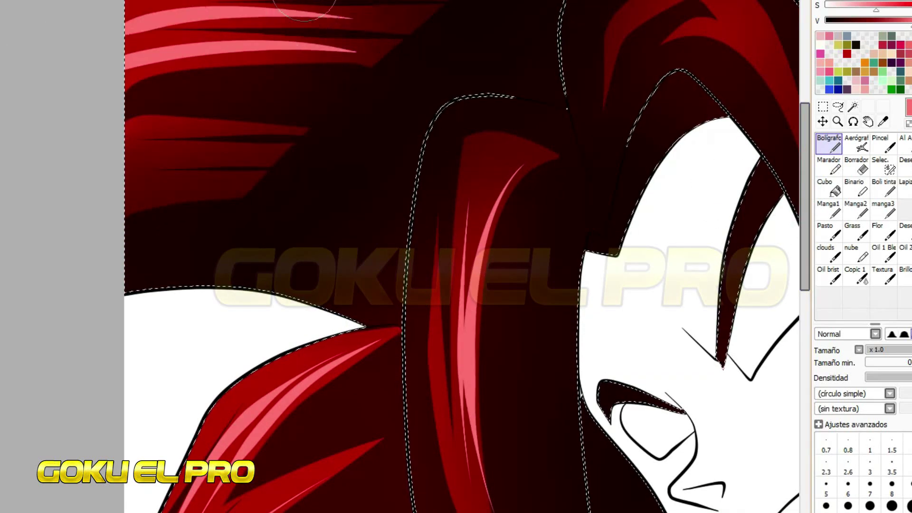
{"action": "left_click_drag", "start_coordinate": [243, 185], "coordinate": [127, 120]}
{"action": "left_click_drag", "start_coordinate": [254, 211], "coordinate": [128, 147]}
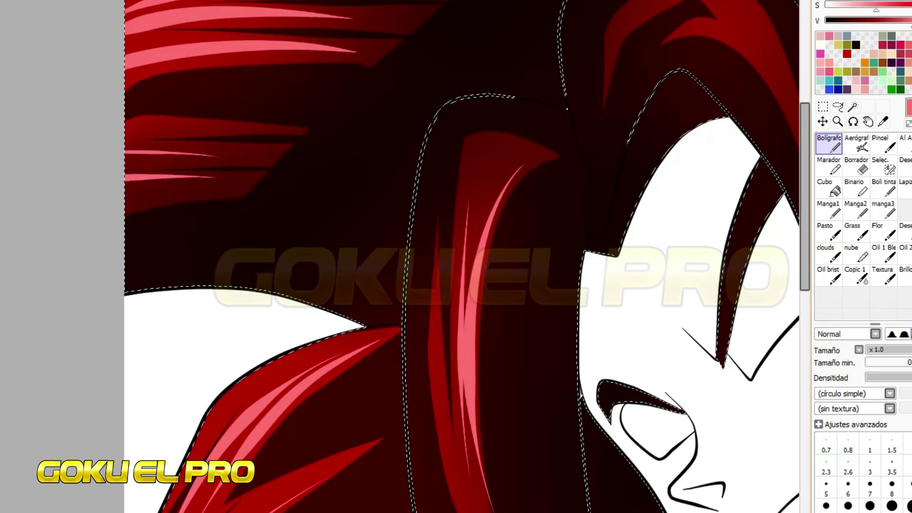
Paint light pink shine strands on the curved forehead bang and the small bang beside it, undoing poor strokes.
{"action": "scroll", "coordinate": [313, 82], "scroll_direction": "right", "scroll_amount": 5}
{"action": "mouse_move", "coordinate": [312, 82]}
{"action": "left_mouse_down"}
{"action": "mouse_move", "coordinate": [274, 24]}
{"action": "mouse_move", "coordinate": [230, 10]}
{"action": "mouse_move", "coordinate": [429, 62]}
{"action": "left_mouse_up"}
{"action": "key", "text": "ctrl+z"}
{"action": "left_click_drag", "start_coordinate": [234, 21], "coordinate": [418, 146]}
{"action": "key", "text": "ctrl+z"}
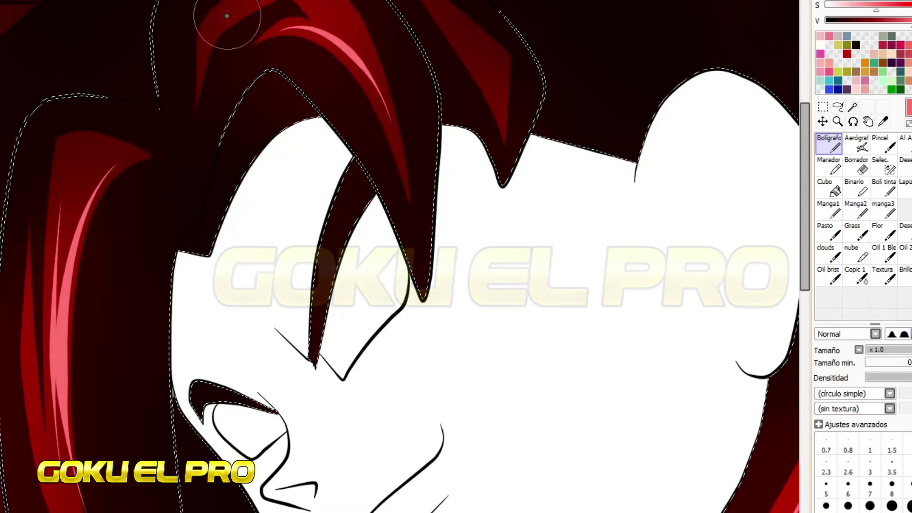
{"action": "left_click_drag", "start_coordinate": [285, 3], "coordinate": [363, 179]}
{"action": "key", "text": "ctrl+z"}
{"action": "left_click_drag", "start_coordinate": [240, 16], "coordinate": [427, 199]}
{"action": "left_click_drag", "start_coordinate": [437, 5], "coordinate": [506, 123]}
Paint light pink shine strands on the hair spikes along the canvas's upper edge and the uppermost right spike.
{"action": "scroll", "coordinate": [506, 123], "scroll_direction": "down", "scroll_amount": 3}
{"action": "scroll", "coordinate": [255, 173], "scroll_direction": "up", "scroll_amount": 4}
{"action": "key", "text": "End"}
{"action": "scroll", "coordinate": [256, 173], "scroll_direction": "up", "scroll_amount": 2}
{"action": "left_click_drag", "start_coordinate": [156, 376], "coordinate": [114, 454]}
{"action": "key", "text": "ctrl+z"}
{"action": "mouse_move", "coordinate": [135, 364]}
{"action": "left_mouse_down"}
{"action": "mouse_move", "coordinate": [90, 441]}
{"action": "mouse_move", "coordinate": [135, 437]}
{"action": "left_mouse_up"}
{"action": "key", "text": "Home"}
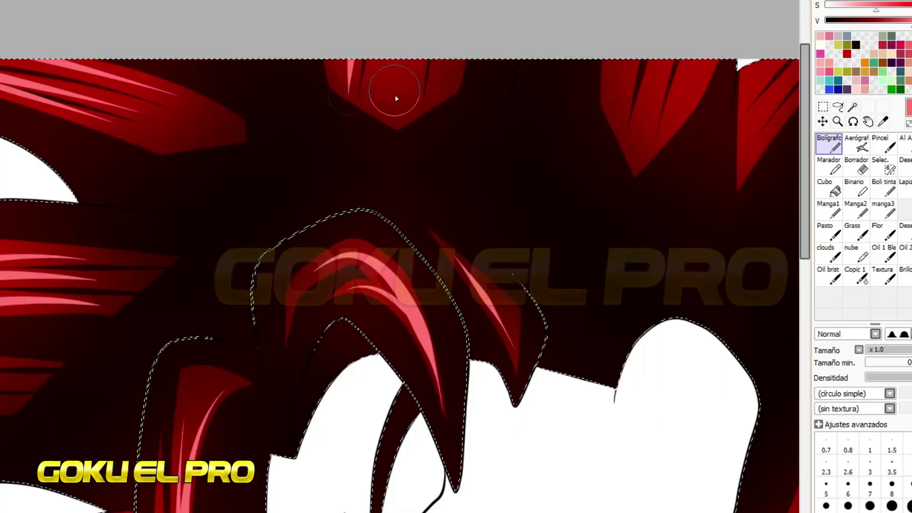
{"action": "scroll", "coordinate": [229, 95], "scroll_direction": "right", "scroll_amount": 5}
{"action": "left_click_drag", "start_coordinate": [171, 109], "coordinate": [190, 56]}
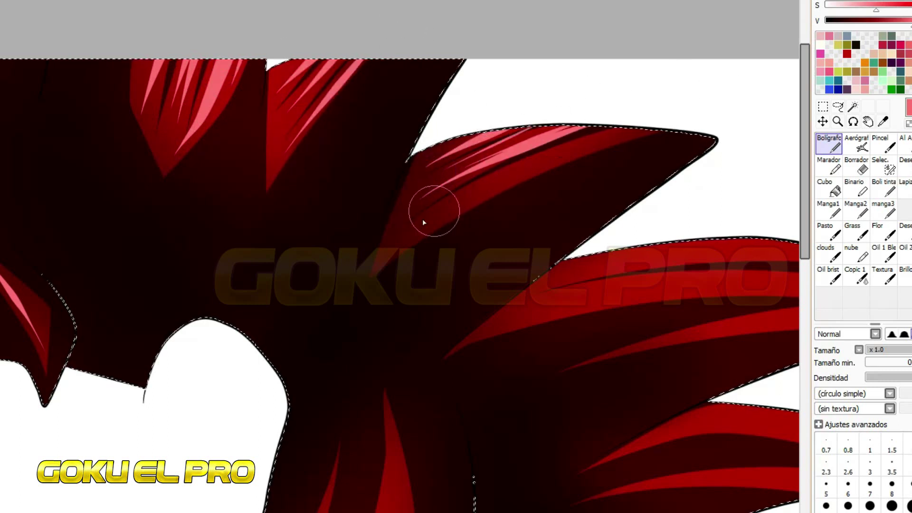
Paint broad light pink shine strands along the two long lower right hair spikes.
{"action": "scroll", "coordinate": [621, 136], "scroll_direction": "down", "scroll_amount": 5}
{"action": "scroll", "coordinate": [566, 179], "scroll_direction": "up", "scroll_amount": 6}
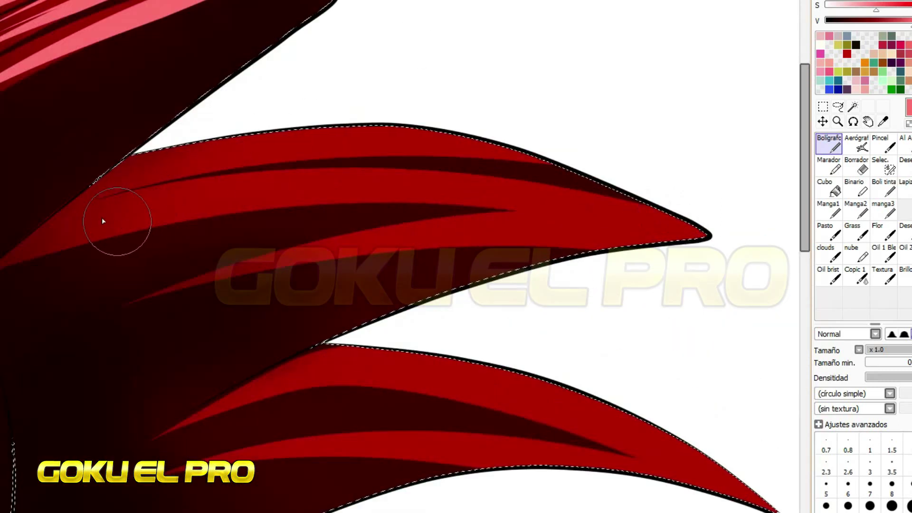
{"action": "left_click_drag", "start_coordinate": [112, 225], "coordinate": [703, 234]}
{"action": "left_click_drag", "start_coordinate": [152, 164], "coordinate": [414, 141]}
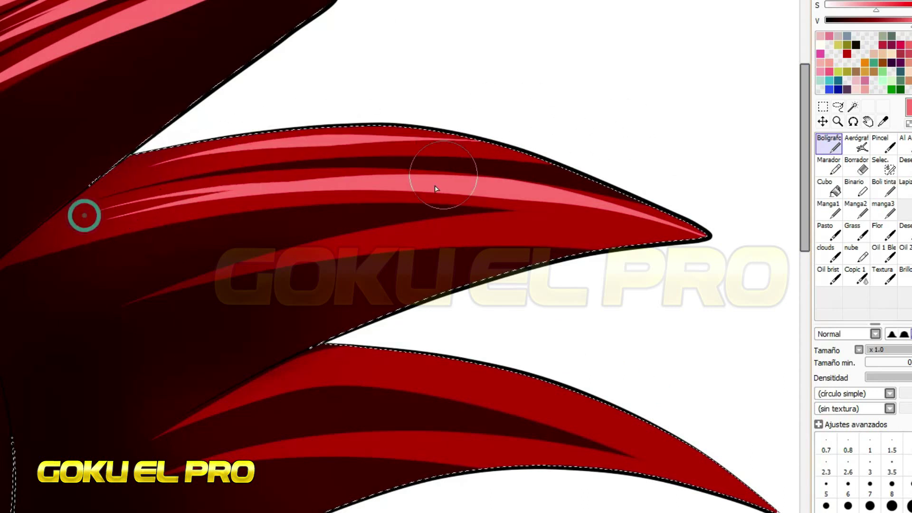
{"action": "left_click_drag", "start_coordinate": [348, 245], "coordinate": [522, 233]}
{"action": "left_click_drag", "start_coordinate": [238, 387], "coordinate": [519, 407]}
{"action": "mouse_move", "coordinate": [362, 356]}
{"action": "left_mouse_down"}
{"action": "mouse_move", "coordinate": [459, 368]}
{"action": "mouse_move", "coordinate": [703, 444]}
{"action": "left_mouse_up"}
{"action": "left_click_drag", "start_coordinate": [304, 430], "coordinate": [706, 443]}
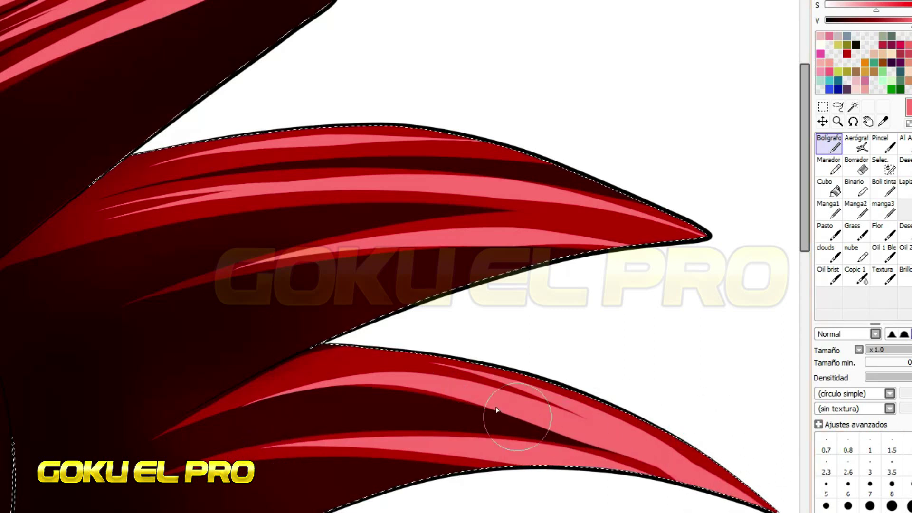
{"action": "key", "text": "ctrl+z"}
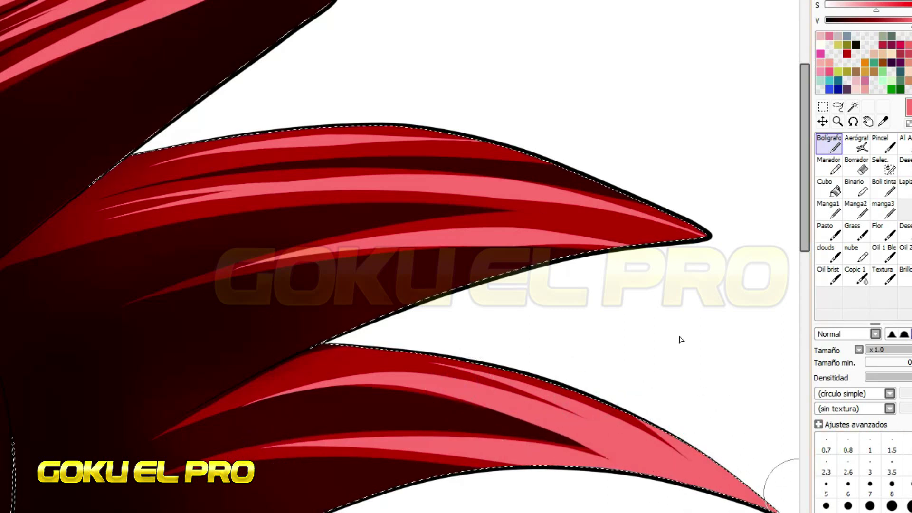
Add more light pink shine strands to the hanging front locks and the small lower left spike.
{"action": "scroll", "coordinate": [679, 340], "scroll_direction": "down", "scroll_amount": 5}
{"action": "scroll", "coordinate": [138, 441], "scroll_direction": "up", "scroll_amount": 5}
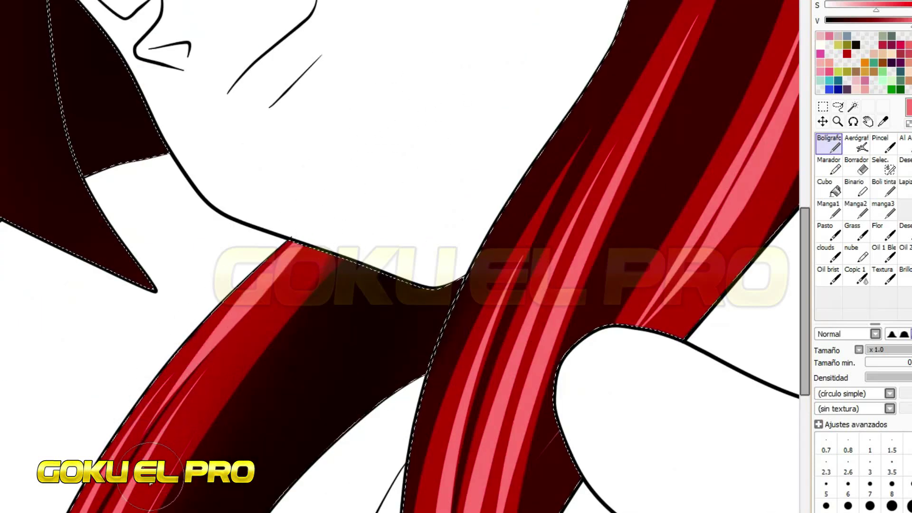
{"action": "scroll", "coordinate": [472, 93], "scroll_direction": "down", "scroll_amount": 2}
{"action": "scroll", "coordinate": [132, 300], "scroll_direction": "up", "scroll_amount": 2}
{"action": "scroll", "coordinate": [132, 300], "scroll_direction": "up", "scroll_amount": 1}
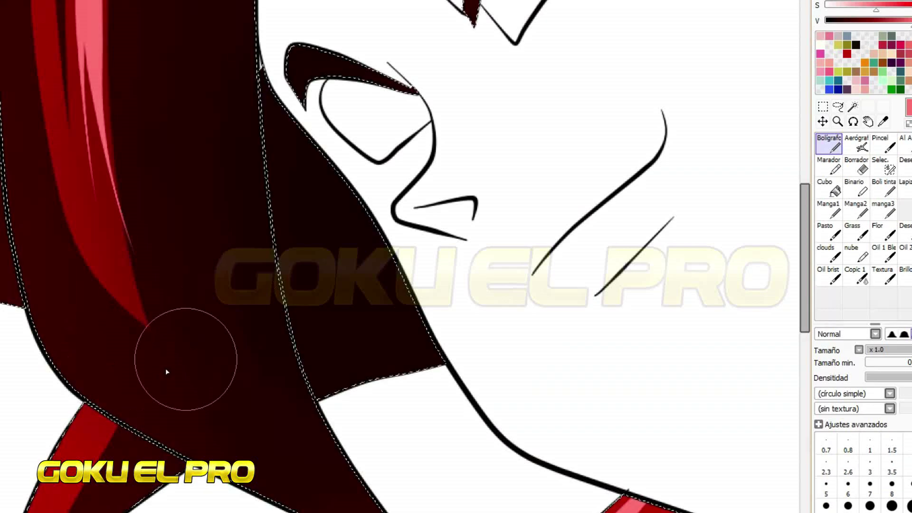
{"action": "scroll", "coordinate": [222, 190], "scroll_direction": "down", "scroll_amount": 3}
{"action": "scroll", "coordinate": [223, 190], "scroll_direction": "up", "scroll_amount": 3}
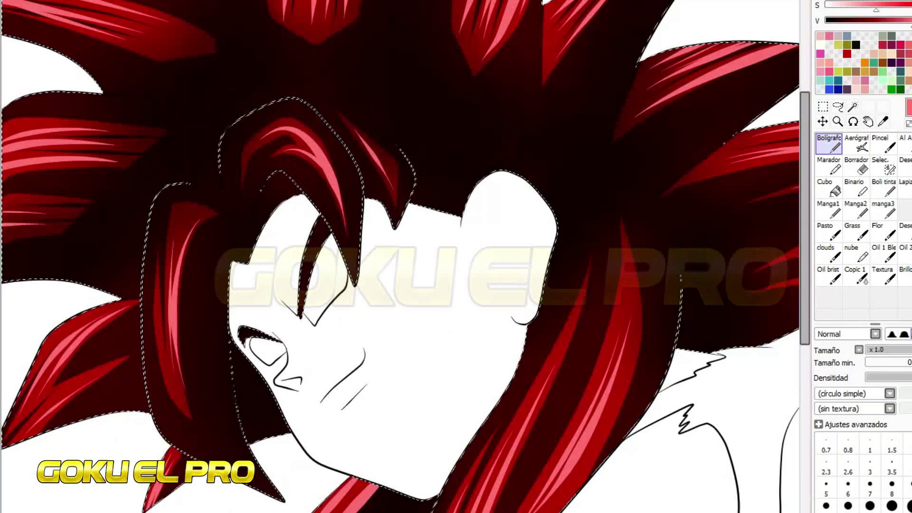
Delete the stray line end sticking out where the jaw outline meets the hair lock, using the linework's delete-point option.
{"action": "scroll", "coordinate": [184, 366], "scroll_direction": "up", "scroll_amount": 3}
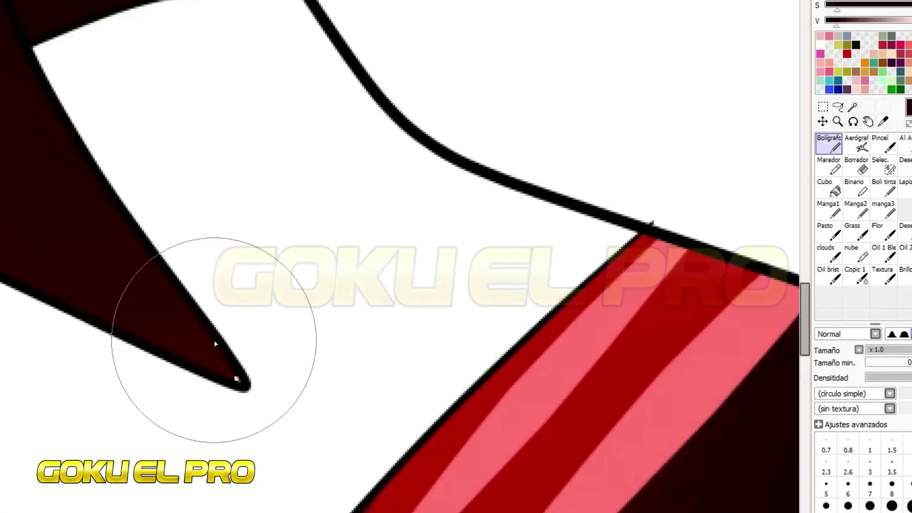
{"action": "left_click", "coordinate": [820, 261]}
{"action": "scroll", "coordinate": [770, 179], "scroll_direction": "up", "scroll_amount": 1}
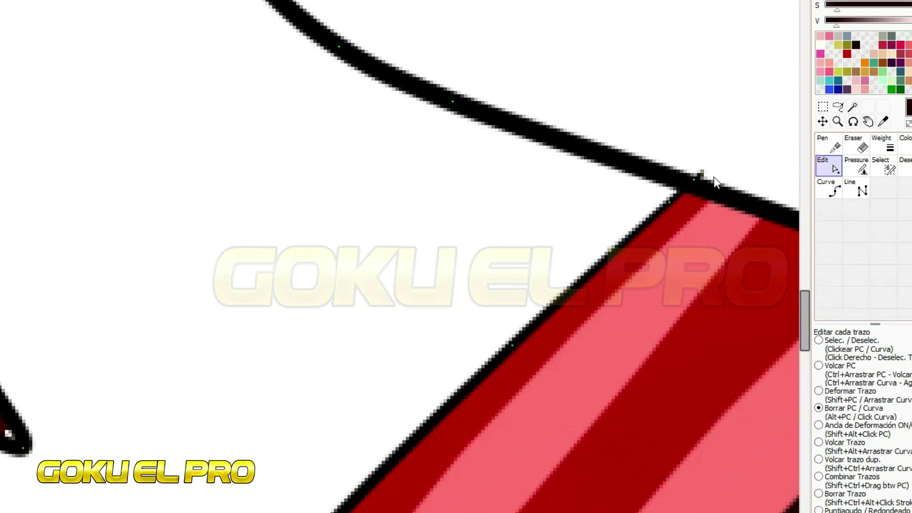
{"action": "scroll", "coordinate": [667, 228], "scroll_direction": "down", "scroll_amount": 2}
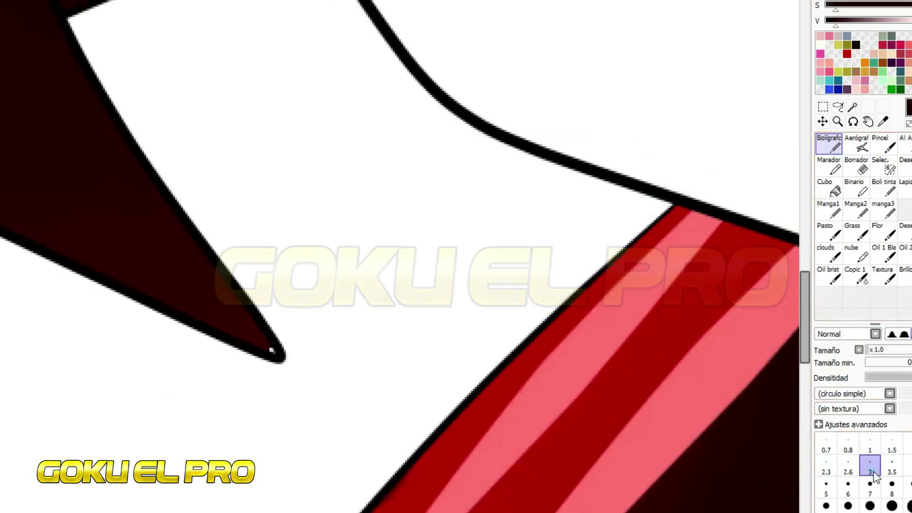
Fill the small white gaps at the hair tips, beside the face and in the eyebrow with dark maroon, using a size 3 pen.
{"action": "left_click", "coordinate": [876, 477]}
{"action": "scroll", "coordinate": [251, 335], "scroll_direction": "up", "scroll_amount": 2}
{"action": "scroll", "coordinate": [238, 349], "scroll_direction": "down", "scroll_amount": 2}
{"action": "scroll", "coordinate": [155, 220], "scroll_direction": "up", "scroll_amount": 3}
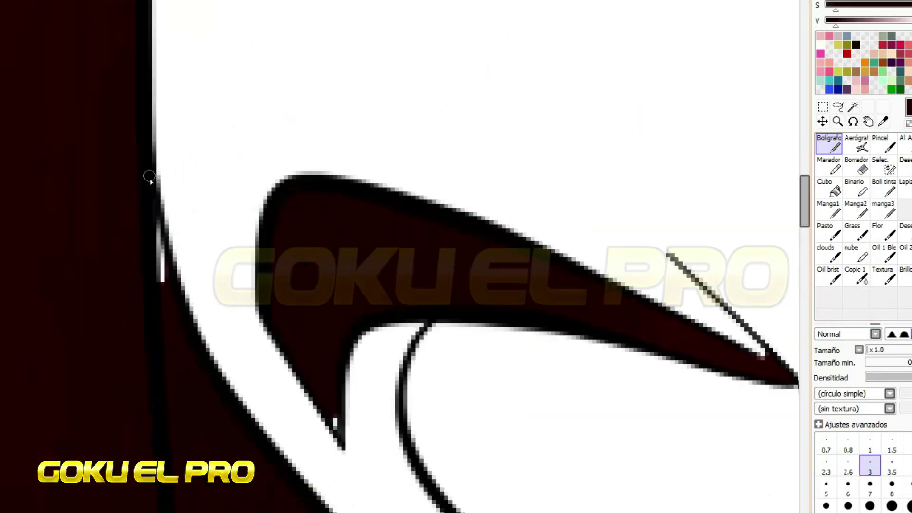
{"action": "scroll", "coordinate": [158, 300], "scroll_direction": "down", "scroll_amount": 2}
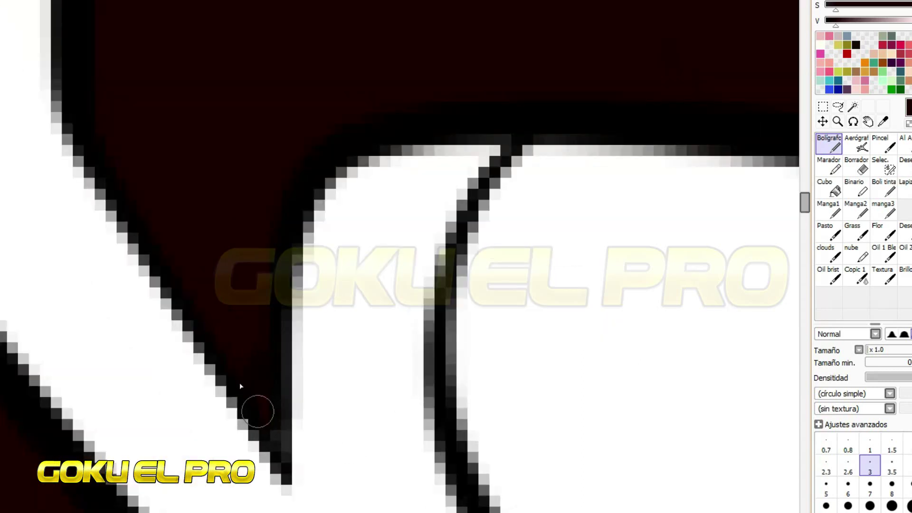
{"action": "scroll", "coordinate": [260, 417], "scroll_direction": "down", "scroll_amount": 2}
{"action": "scroll", "coordinate": [492, 231], "scroll_direction": "up", "scroll_amount": 3}
{"action": "scroll", "coordinate": [379, 399], "scroll_direction": "down", "scroll_amount": 3}
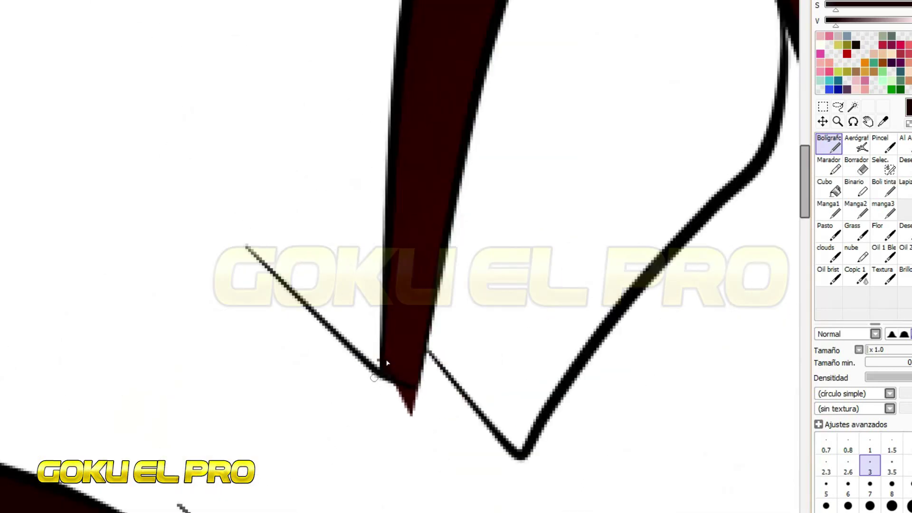
{"action": "scroll", "coordinate": [448, 219], "scroll_direction": "up", "scroll_amount": 2}
{"action": "scroll", "coordinate": [448, 219], "scroll_direction": "down", "scroll_amount": 2}
Sample the light pink shine color from the base of the long right hair spike.
{"action": "scroll", "coordinate": [349, 279], "scroll_direction": "up", "scroll_amount": 5}
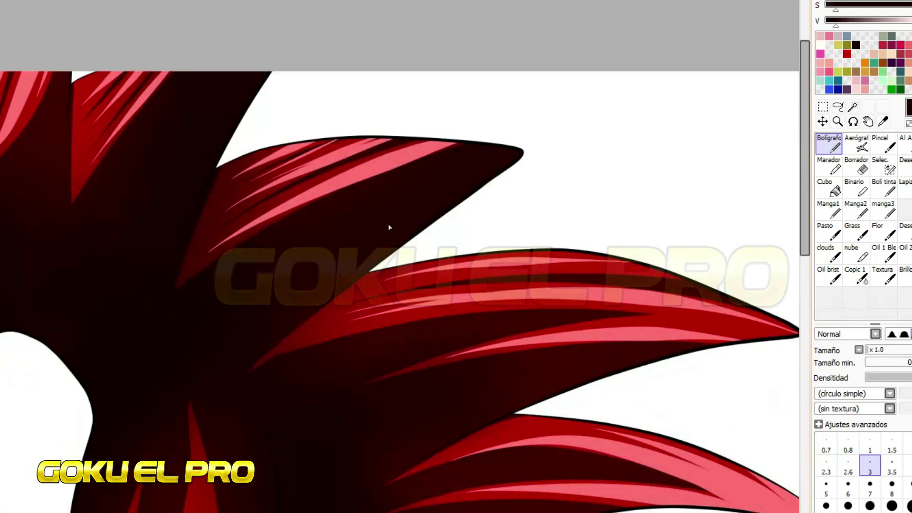
{"action": "left_click", "coordinate": [349, 279], "text": "alt"}
{"action": "scroll", "coordinate": [349, 280], "scroll_direction": "down", "scroll_amount": 5}
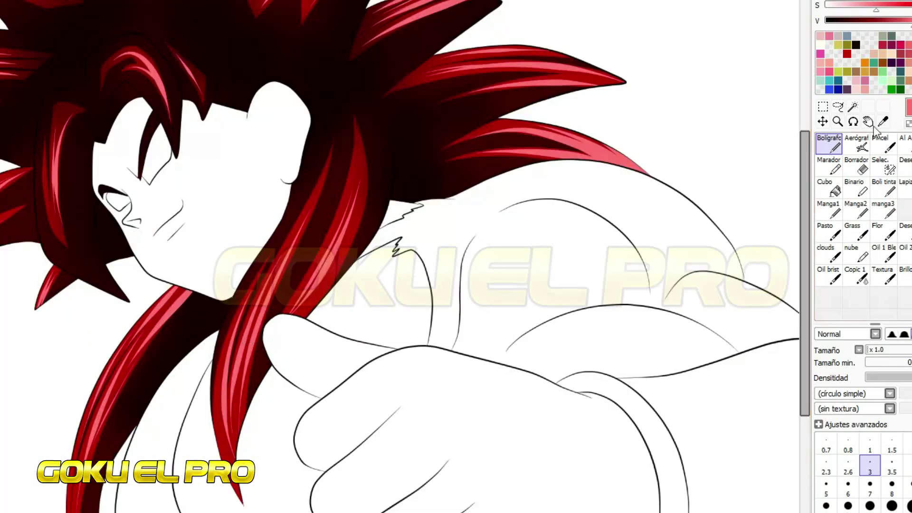
Select the cuff and its rim beside the fist with the magic wand and fill both with olive yellow.
{"action": "left_click", "coordinate": [852, 106]}
{"action": "left_click", "coordinate": [590, 315]}
{"action": "scroll", "coordinate": [661, 319], "scroll_direction": "up", "scroll_amount": 4}
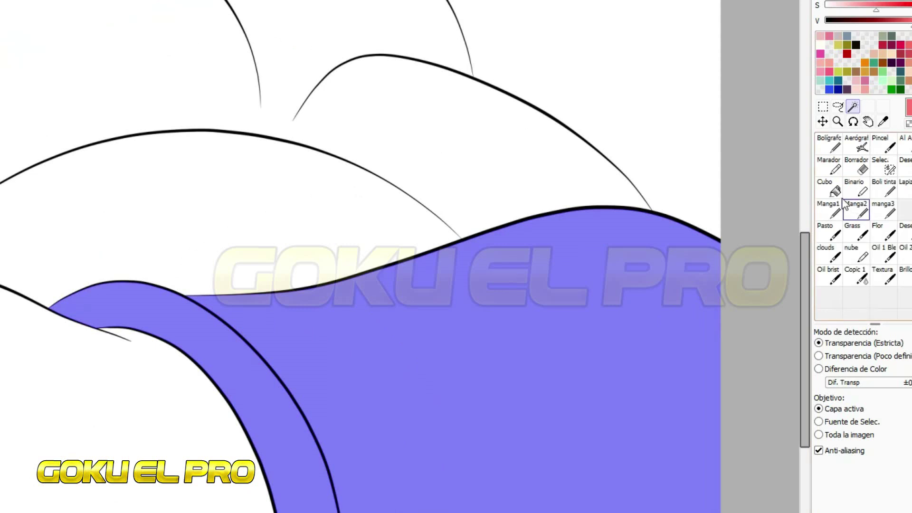
{"action": "left_click", "coordinate": [829, 187]}
{"action": "left_click", "coordinate": [838, 44]}
{"action": "left_click", "coordinate": [570, 333]}
Shade the cuff with dark olive along the rim and lower edge, and paint near-black brown bands along its folds.
{"action": "left_click", "coordinate": [828, 138]}
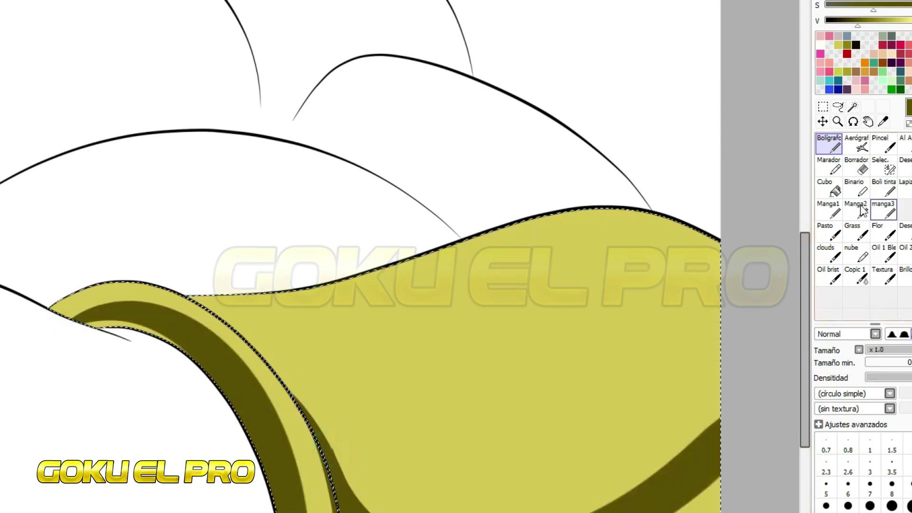
{"action": "left_click", "coordinate": [829, 188]}
{"action": "left_click", "coordinate": [828, 141]}
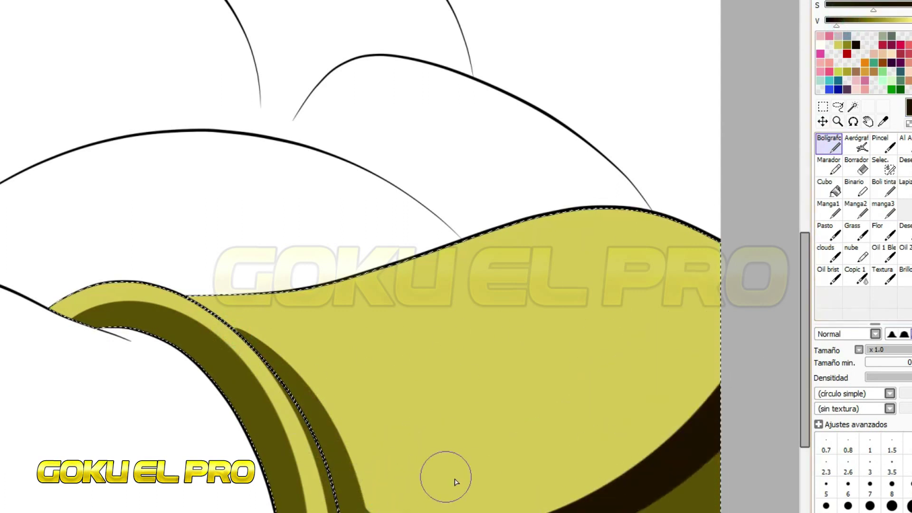
{"action": "left_click_drag", "start_coordinate": [591, 279], "coordinate": [726, 240]}
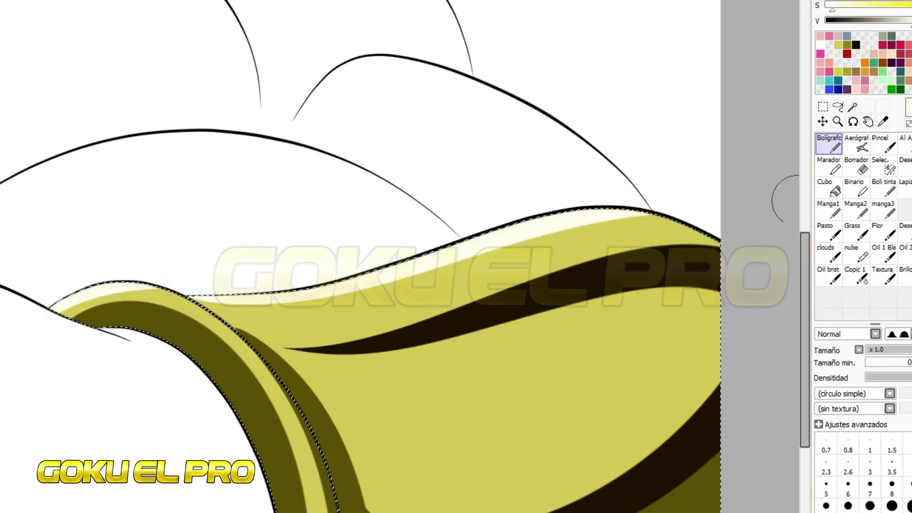
Paint pale cream highlights on the upper edges of the cuff and rim and across the middle fold.
{"action": "mouse_move", "coordinate": [468, 414]}
{"action": "left_mouse_down"}
{"action": "mouse_move", "coordinate": [407, 464]}
{"action": "mouse_move", "coordinate": [713, 323]}
{"action": "left_mouse_up"}
{"action": "scroll", "coordinate": [698, 326], "scroll_direction": "down", "scroll_amount": 2}
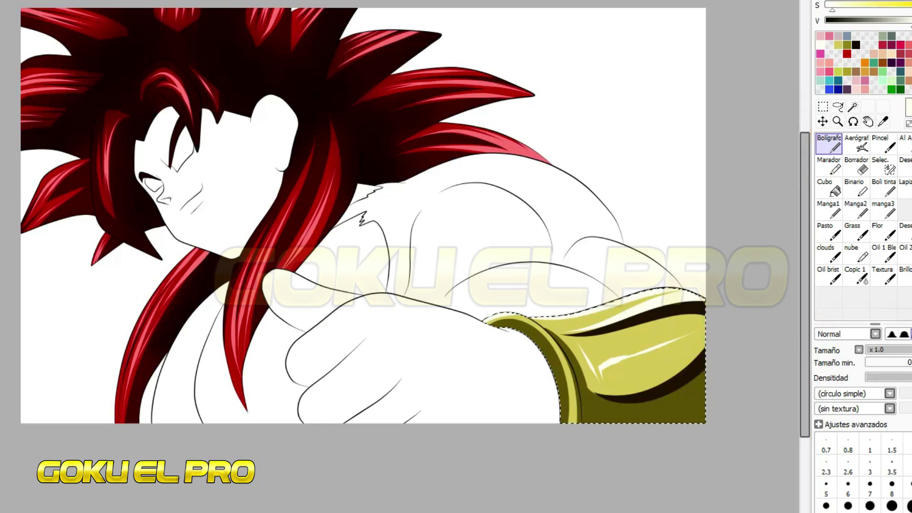
{"action": "scroll", "coordinate": [361, 214], "scroll_direction": "up", "scroll_amount": 3}
{"action": "scroll", "coordinate": [361, 213], "scroll_direction": "down", "scroll_amount": 3}
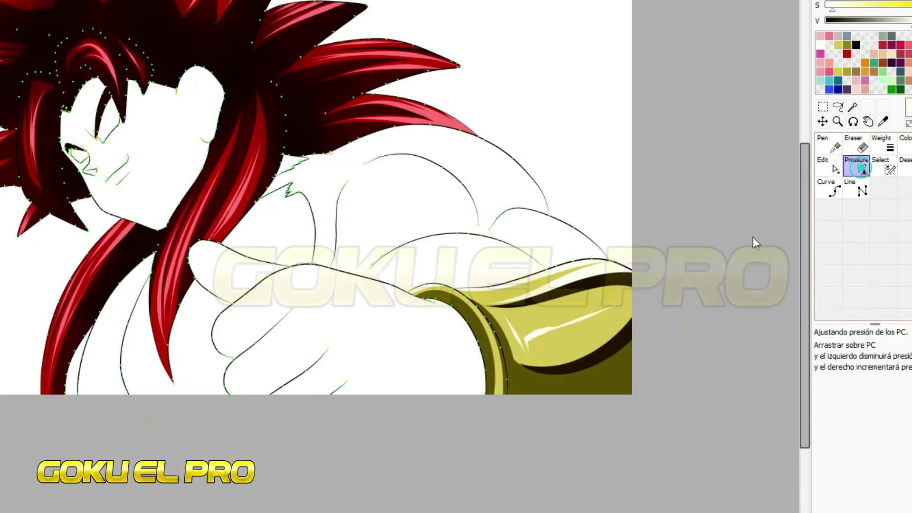
Select the furry arm and the small sliver beside the lower hair lock with the magic wand and fill both with purple.
{"action": "scroll", "coordinate": [368, 328], "scroll_direction": "up", "scroll_amount": 3}
{"action": "scroll", "coordinate": [499, 406], "scroll_direction": "down", "scroll_amount": 3}
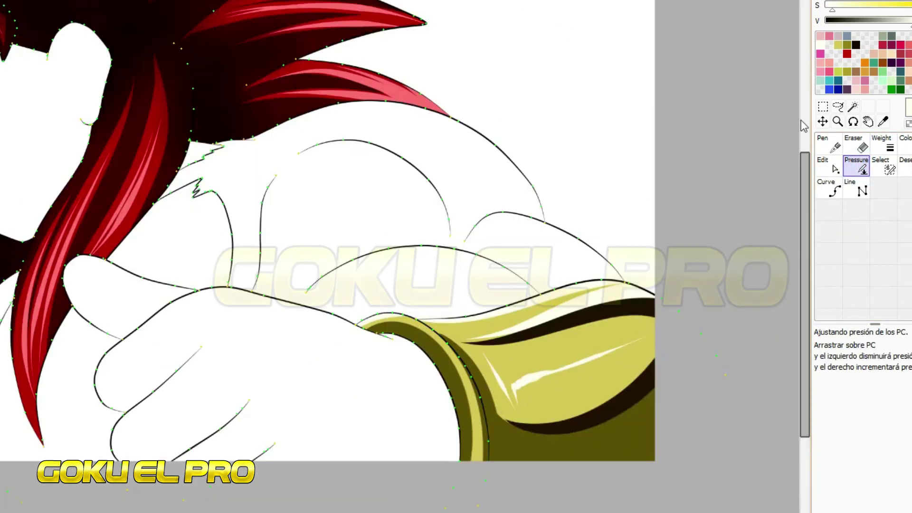
{"action": "left_click", "coordinate": [852, 107]}
{"action": "scroll", "coordinate": [361, 238], "scroll_direction": "up", "scroll_amount": 1}
{"action": "left_click", "coordinate": [498, 180]}
{"action": "scroll", "coordinate": [198, 284], "scroll_direction": "up", "scroll_amount": 1}
{"action": "left_click", "coordinate": [147, 352]}
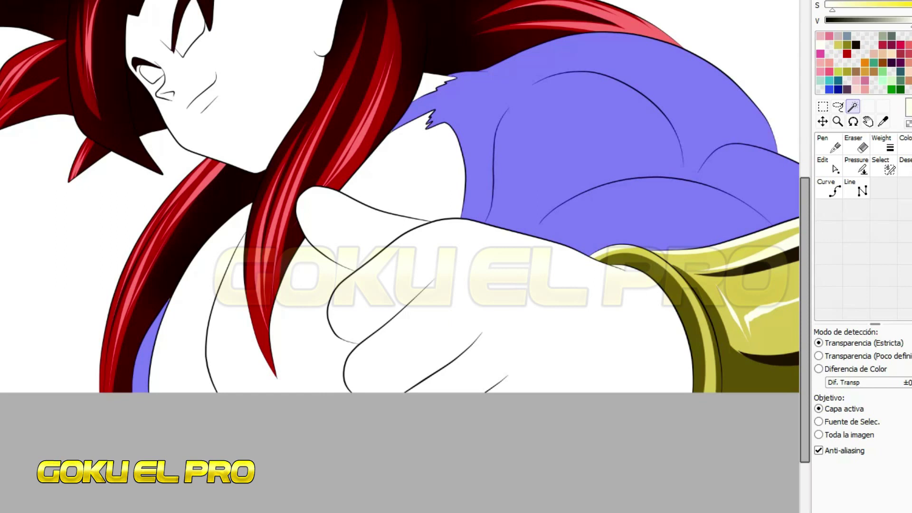
{"action": "scroll", "coordinate": [524, 399], "scroll_direction": "down", "scroll_amount": 2}
{"action": "scroll", "coordinate": [525, 399], "scroll_direction": "up", "scroll_amount": 2}
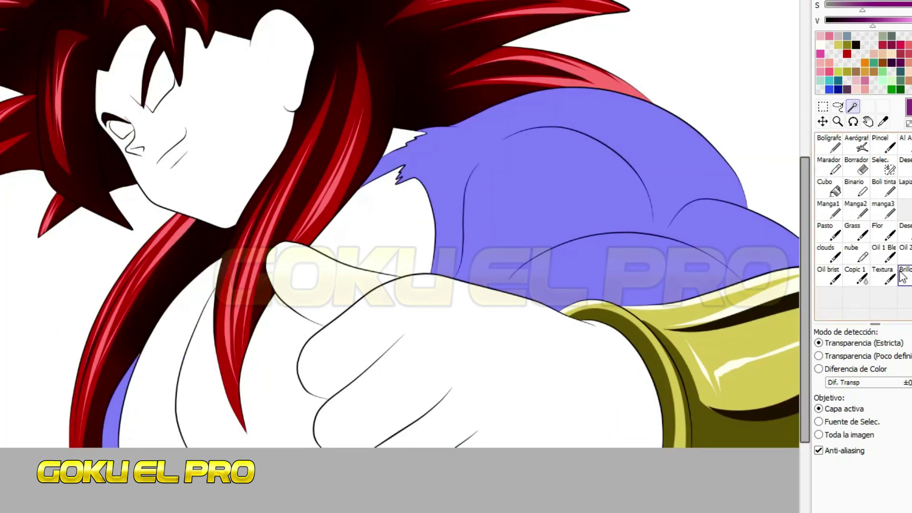
{"action": "left_click", "coordinate": [828, 189]}
{"action": "left_click", "coordinate": [594, 189]}
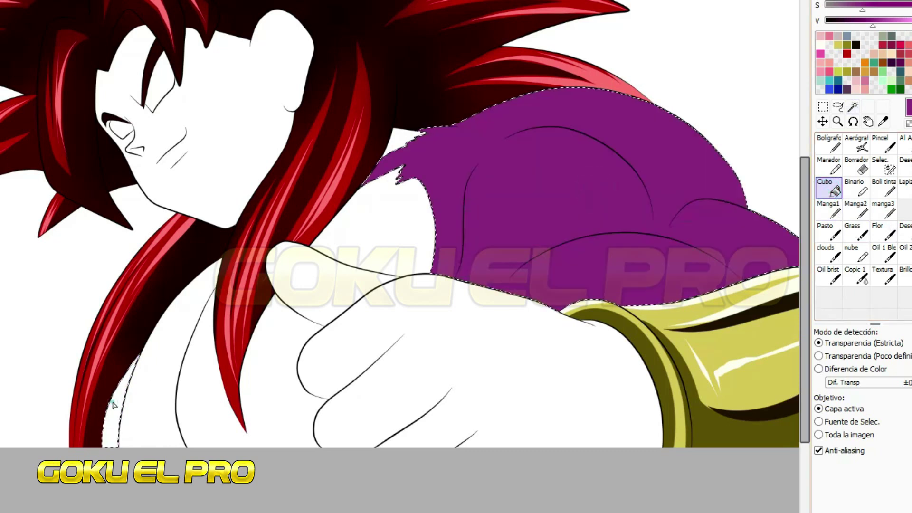
{"action": "left_click", "coordinate": [125, 393]}
Shade the small purple sliver beside the lower hair lock with dark purple using the pen.
{"action": "scroll", "coordinate": [125, 394], "scroll_direction": "down", "scroll_amount": 2}
{"action": "scroll", "coordinate": [180, 346], "scroll_direction": "up", "scroll_amount": 2}
{"action": "left_click", "coordinate": [828, 143]}
{"action": "left_click", "coordinate": [849, 20]}
{"action": "left_click_drag", "start_coordinate": [142, 351], "coordinate": [105, 449]}
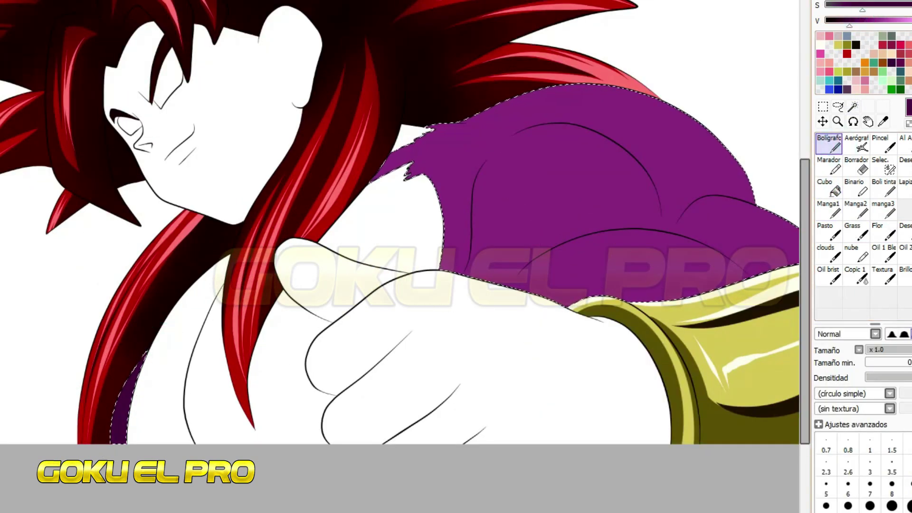
Paint near-black purple shadow bands below the forearm's curved line and around the large rounded shoulder muscle.
{"action": "scroll", "coordinate": [619, 249], "scroll_direction": "up", "scroll_amount": 1}
{"action": "scroll", "coordinate": [545, 141], "scroll_direction": "up", "scroll_amount": 2}
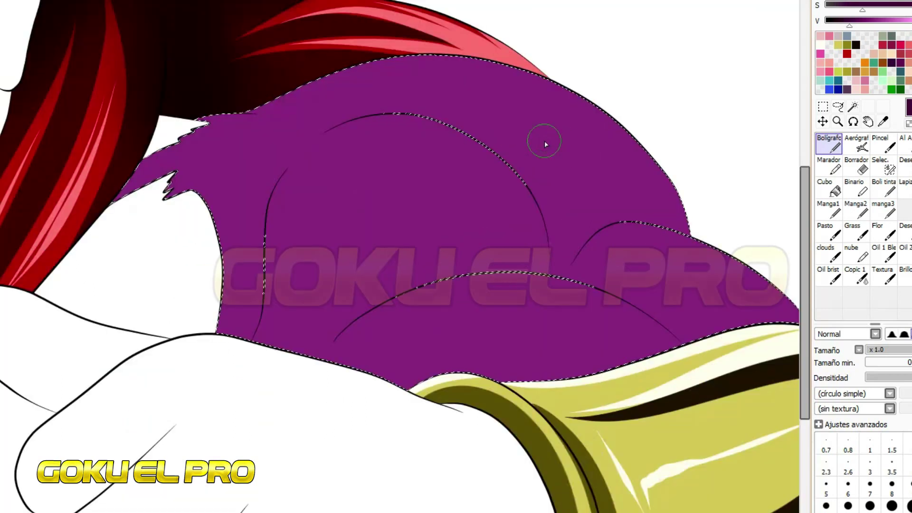
{"action": "left_click", "coordinate": [837, 20]}
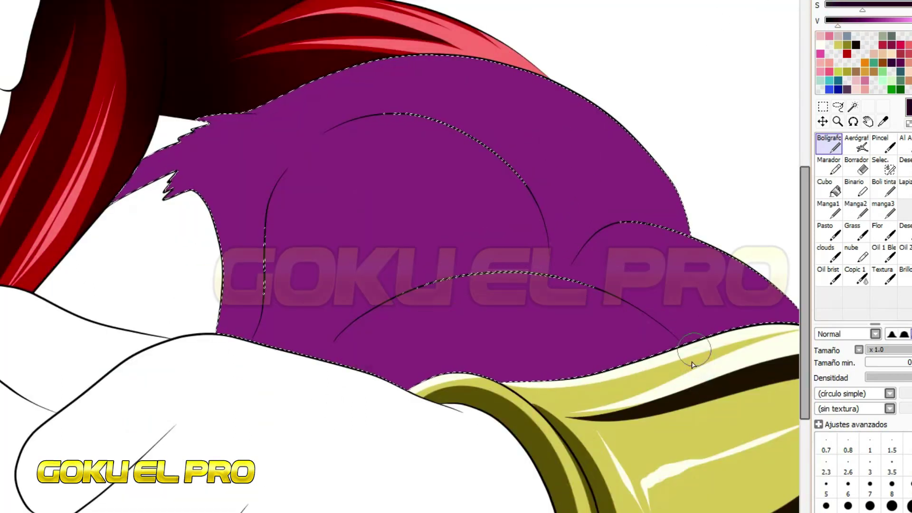
{"action": "left_click_drag", "start_coordinate": [679, 343], "coordinate": [316, 357]}
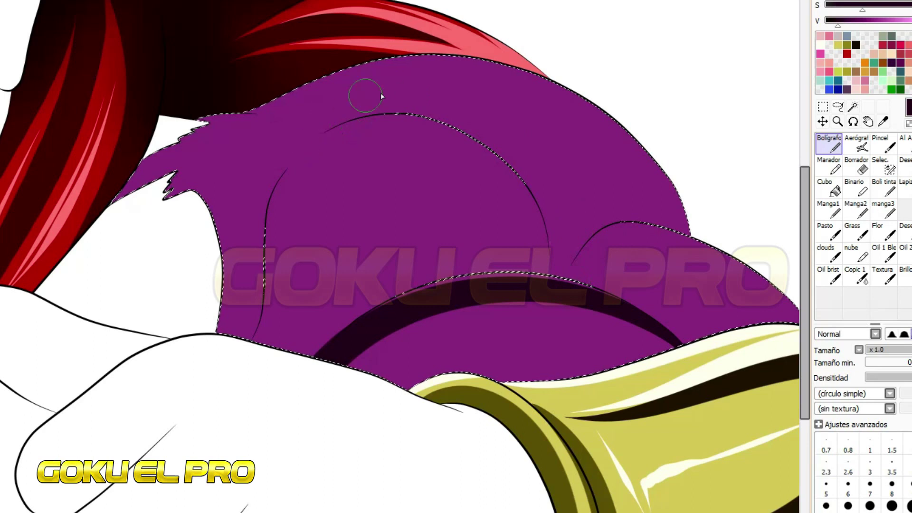
{"action": "left_click_drag", "start_coordinate": [534, 195], "coordinate": [221, 223]}
{"action": "key", "text": "ctrl+z"}
{"action": "left_click_drag", "start_coordinate": [533, 193], "coordinate": [247, 340]}
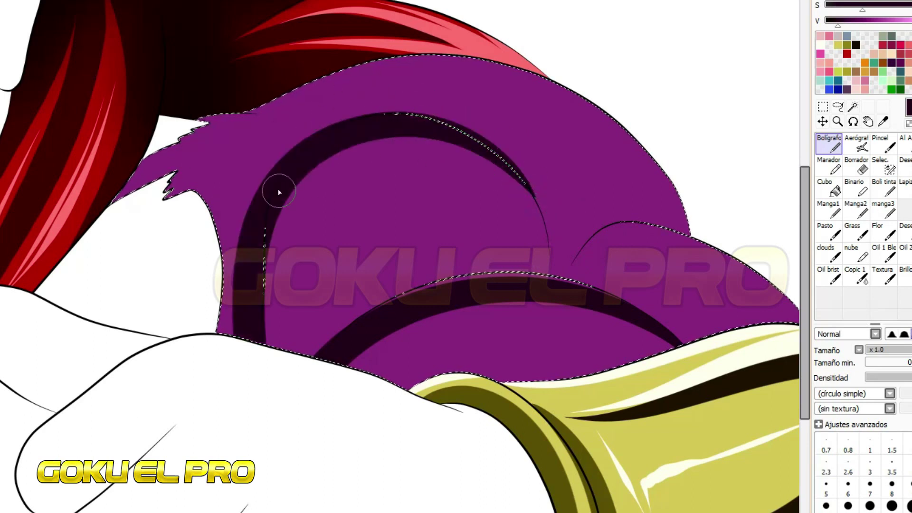
Add dark purple bands from the shoulder's upper edge down to the forearm, and above the small elbow muscle.
{"action": "mouse_move", "coordinate": [304, 84]}
{"action": "left_mouse_down"}
{"action": "mouse_move", "coordinate": [361, 118]}
{"action": "mouse_move", "coordinate": [311, 353]}
{"action": "left_mouse_up"}
{"action": "key", "text": "ctrl+z"}
{"action": "left_click_drag", "start_coordinate": [380, 128], "coordinate": [310, 354]}
{"action": "key", "text": "ctrl+z"}
{"action": "left_click_drag", "start_coordinate": [568, 270], "coordinate": [684, 205]}
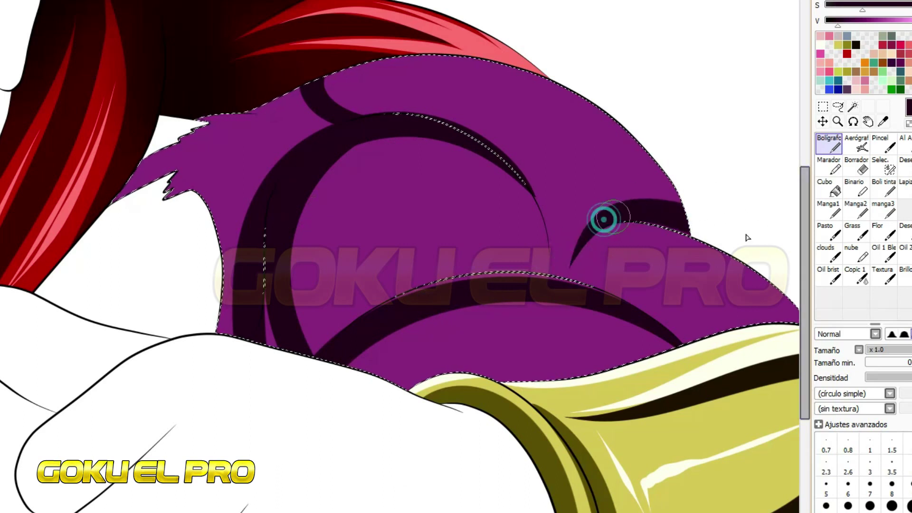
Thicken the dark forearm band and fill the enclosed fur area beside the neck tufts with the same dark purple.
{"action": "left_click_drag", "start_coordinate": [321, 363], "coordinate": [783, 417]}
{"action": "key", "text": "ctrl+z"}
{"action": "mouse_move", "coordinate": [698, 356]}
{"action": "left_mouse_down"}
{"action": "mouse_move", "coordinate": [534, 342]}
{"action": "mouse_move", "coordinate": [698, 356]}
{"action": "mouse_move", "coordinate": [310, 354]}
{"action": "left_mouse_up"}
{"action": "key", "text": "ctrl+z"}
{"action": "left_click", "coordinate": [828, 188]}
{"action": "left_click", "coordinate": [261, 150]}
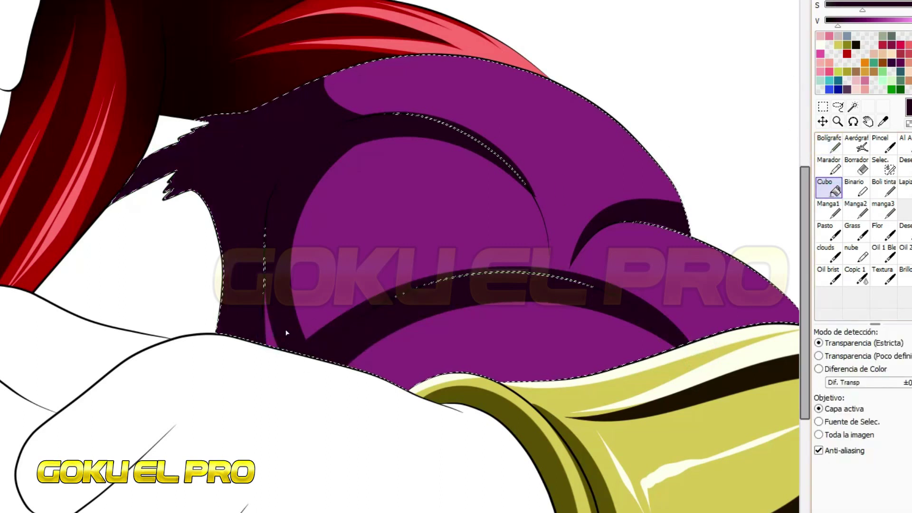
Widen the shoulder's dark shadow and draw pointed fur strokes where the muscle lines meet and beside the cuff.
{"action": "left_click", "coordinate": [834, 143]}
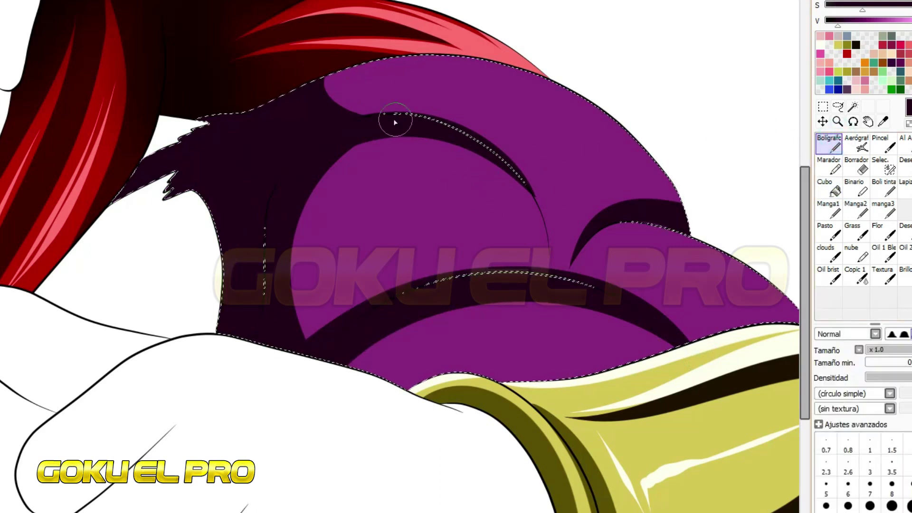
{"action": "left_click_drag", "start_coordinate": [393, 122], "coordinate": [340, 76]}
{"action": "mouse_move", "coordinate": [527, 177]}
{"action": "left_mouse_down"}
{"action": "mouse_move", "coordinate": [554, 214]}
{"action": "mouse_move", "coordinate": [553, 232]}
{"action": "mouse_move", "coordinate": [548, 208]}
{"action": "mouse_move", "coordinate": [563, 228]}
{"action": "mouse_move", "coordinate": [561, 264]}
{"action": "left_mouse_up"}
{"action": "left_click_drag", "start_coordinate": [570, 230], "coordinate": [559, 263]}
{"action": "mouse_move", "coordinate": [637, 291]}
{"action": "left_mouse_down"}
{"action": "mouse_move", "coordinate": [674, 313]}
{"action": "mouse_move", "coordinate": [684, 335]}
{"action": "left_mouse_up"}
{"action": "left_click_drag", "start_coordinate": [664, 295], "coordinate": [698, 338]}
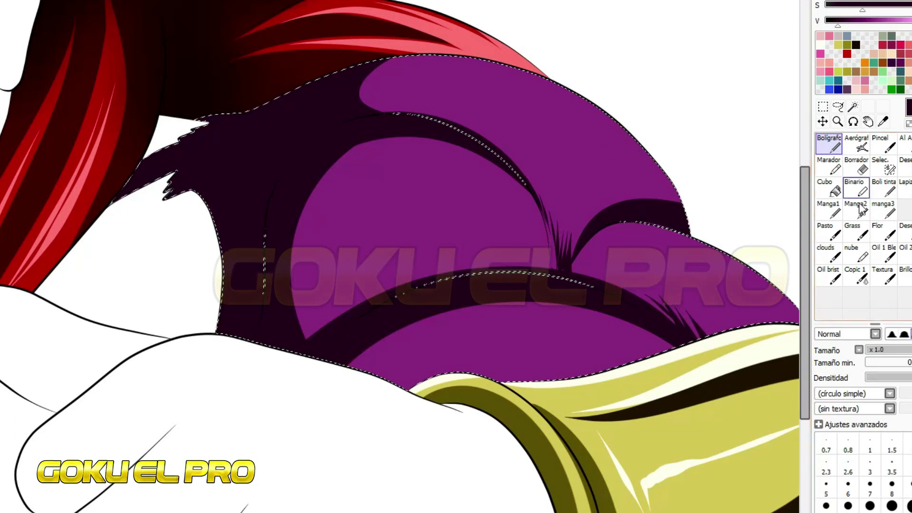
Draw spiky dark fur strokes along the upper edges of the shoulder shadow and the elbow muscle shadow.
{"action": "mouse_move", "coordinate": [399, 59]}
{"action": "left_mouse_down"}
{"action": "mouse_move", "coordinate": [361, 86]}
{"action": "mouse_move", "coordinate": [378, 115]}
{"action": "left_mouse_up"}
{"action": "mouse_move", "coordinate": [479, 122]}
{"action": "left_mouse_down"}
{"action": "mouse_move", "coordinate": [488, 117]}
{"action": "mouse_move", "coordinate": [513, 142]}
{"action": "mouse_move", "coordinate": [536, 189]}
{"action": "left_mouse_up"}
{"action": "left_click_drag", "start_coordinate": [577, 235], "coordinate": [604, 198]}
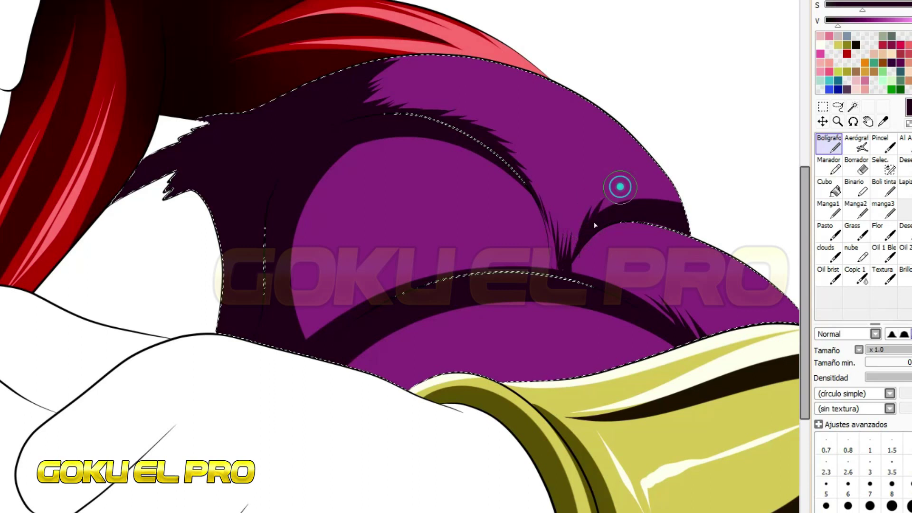
{"action": "left_click_drag", "start_coordinate": [672, 190], "coordinate": [685, 184]}
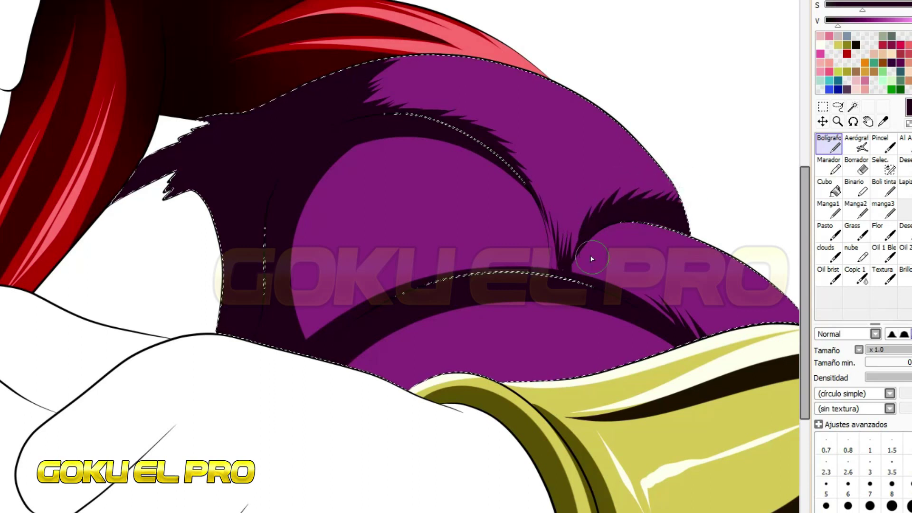
Add dark fur spikes below the elbow muscle shadow and along both the outer and lower edges of the forearm band.
{"action": "mouse_move", "coordinate": [591, 257]}
{"action": "left_mouse_down"}
{"action": "mouse_move", "coordinate": [615, 228]}
{"action": "mouse_move", "coordinate": [660, 208]}
{"action": "left_mouse_up"}
{"action": "left_click", "coordinate": [628, 275]}
{"action": "left_click", "coordinate": [641, 283]}
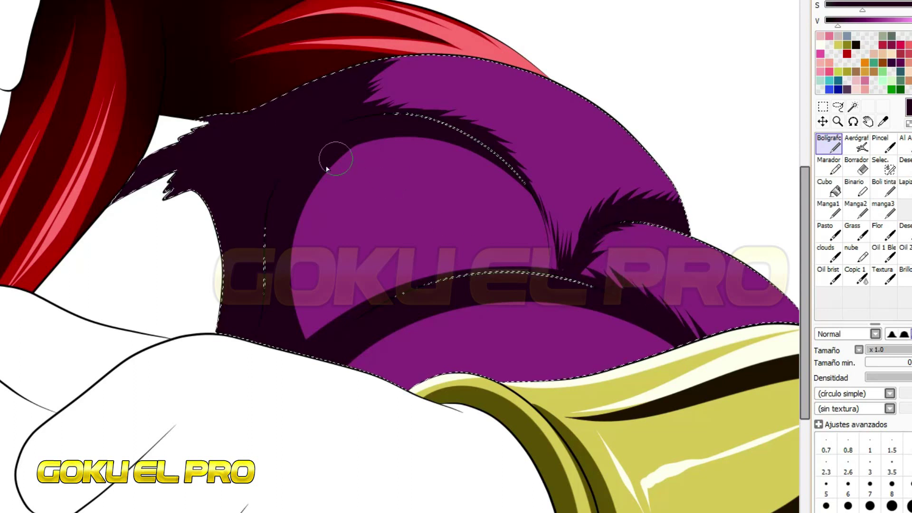
{"action": "mouse_move", "coordinate": [407, 346]}
{"action": "left_mouse_down"}
{"action": "mouse_move", "coordinate": [531, 307]}
{"action": "mouse_move", "coordinate": [548, 318]}
{"action": "mouse_move", "coordinate": [618, 315]}
{"action": "left_mouse_up"}
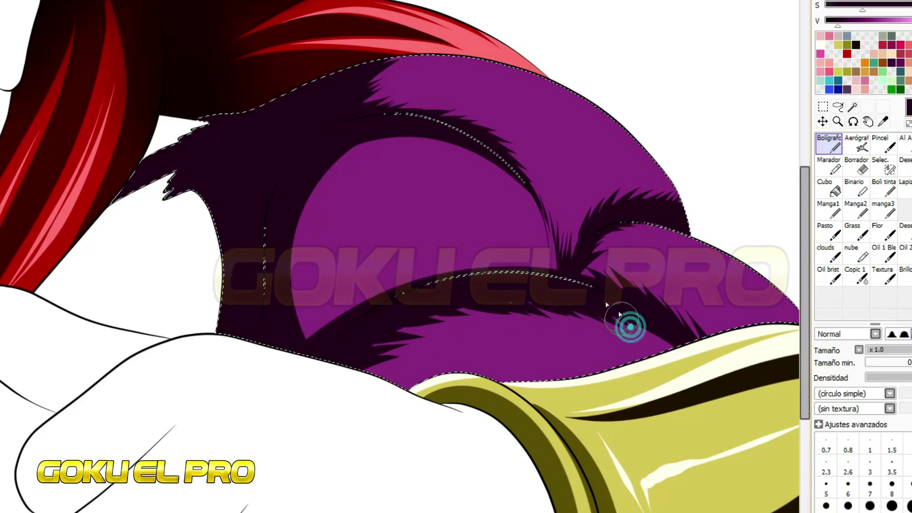
{"action": "left_click", "coordinate": [484, 380]}
Draw dark fur spikes around the inside of the large rounded muscle and above the forearm band.
{"action": "left_click", "coordinate": [358, 142]}
{"action": "left_click", "coordinate": [529, 200]}
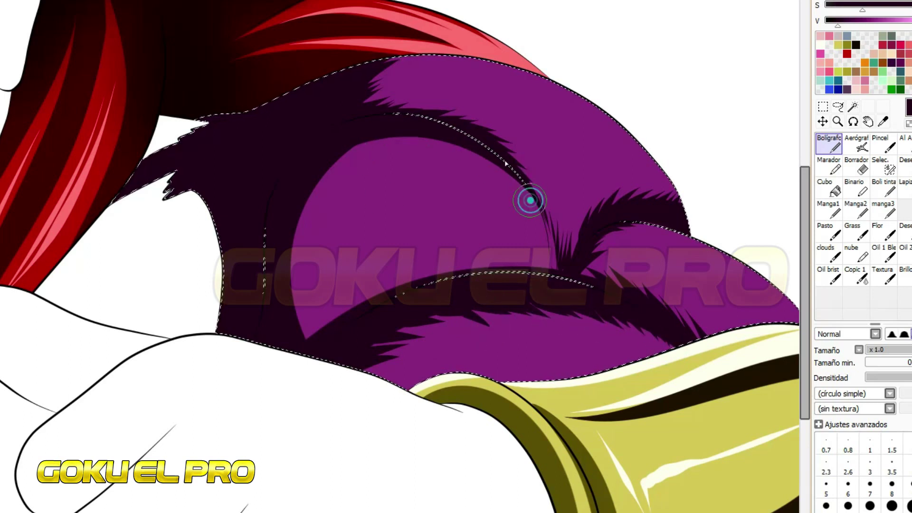
{"action": "mouse_move", "coordinate": [388, 147]}
{"action": "left_mouse_down"}
{"action": "mouse_move", "coordinate": [418, 157]}
{"action": "mouse_move", "coordinate": [408, 122]}
{"action": "mouse_move", "coordinate": [407, 139]}
{"action": "mouse_move", "coordinate": [349, 167]}
{"action": "mouse_move", "coordinate": [356, 169]}
{"action": "mouse_move", "coordinate": [323, 195]}
{"action": "mouse_move", "coordinate": [305, 282]}
{"action": "left_mouse_up"}
{"action": "mouse_move", "coordinate": [390, 268]}
{"action": "left_mouse_down"}
{"action": "mouse_move", "coordinate": [481, 246]}
{"action": "mouse_move", "coordinate": [525, 255]}
{"action": "left_mouse_up"}
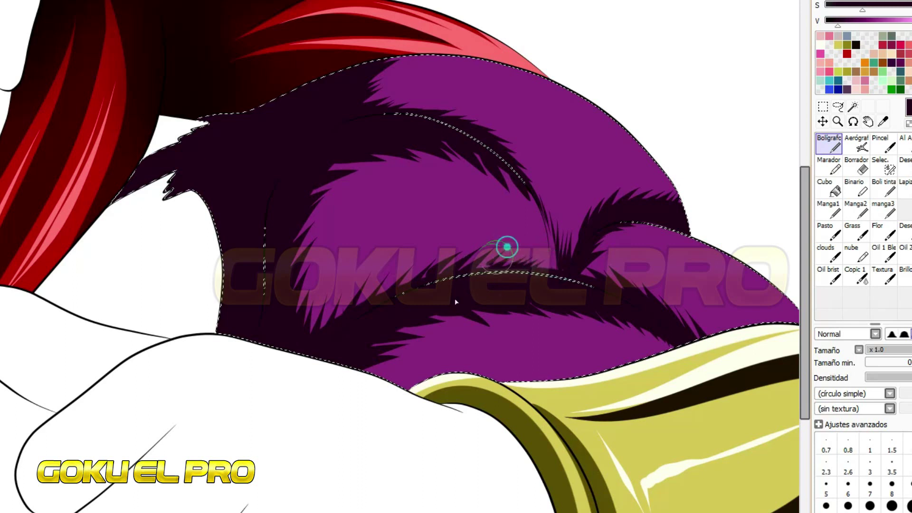
Paint thin light pink-violet fur strands over the shoulder, the rounded muscle and the forearm.
{"action": "scroll", "coordinate": [277, 191], "scroll_direction": "down", "scroll_amount": 3}
{"action": "scroll", "coordinate": [279, 192], "scroll_direction": "up", "scroll_amount": 3}
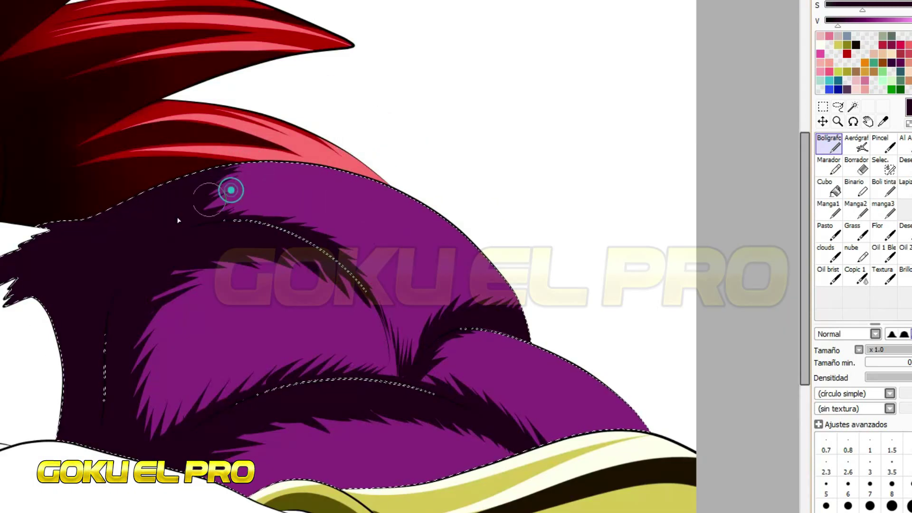
{"action": "left_click", "coordinate": [404, 191], "text": "alt"}
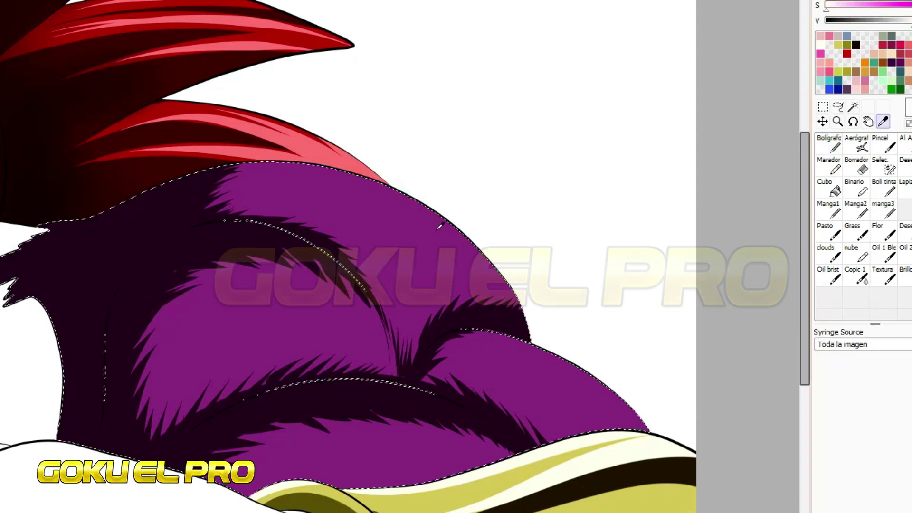
{"action": "key", "text": "n"}
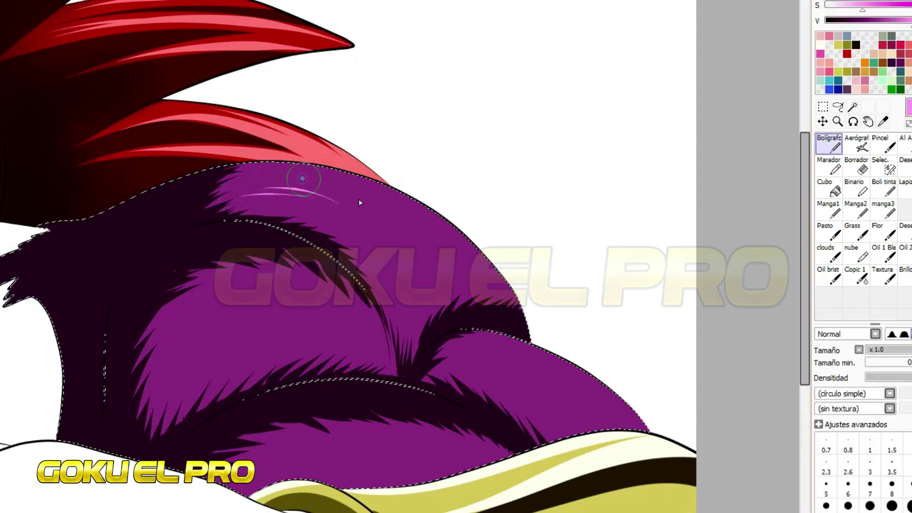
{"action": "mouse_move", "coordinate": [171, 318]}
{"action": "left_mouse_down"}
{"action": "mouse_move", "coordinate": [231, 285]}
{"action": "mouse_move", "coordinate": [309, 280]}
{"action": "left_mouse_up"}
{"action": "mouse_move", "coordinate": [397, 328]}
{"action": "left_mouse_down"}
{"action": "mouse_move", "coordinate": [401, 301]}
{"action": "mouse_move", "coordinate": [463, 270]}
{"action": "left_mouse_up"}
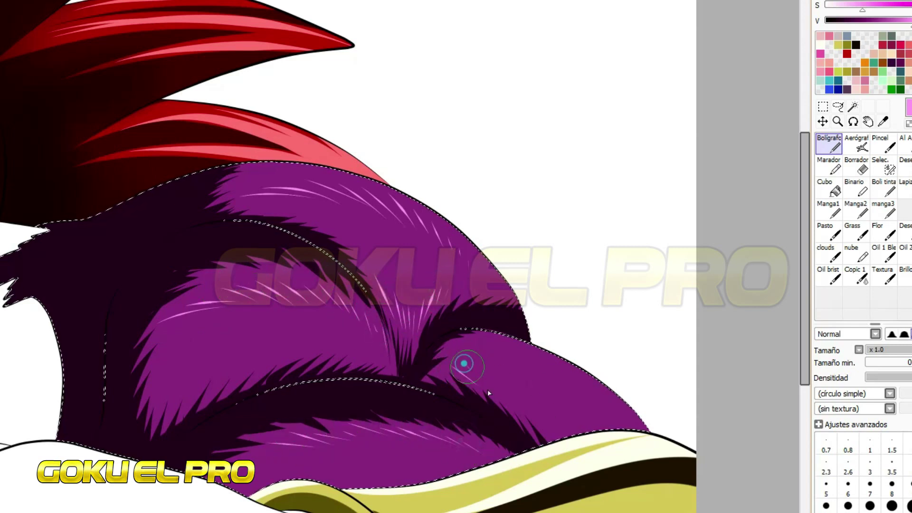
Fill the small white gaps at the pointed tips of the neck fur tufts with dark purple, using a size 3 pen.
{"action": "scroll", "coordinate": [499, 418], "scroll_direction": "down", "scroll_amount": 3}
{"action": "scroll", "coordinate": [506, 255], "scroll_direction": "up", "scroll_amount": 4}
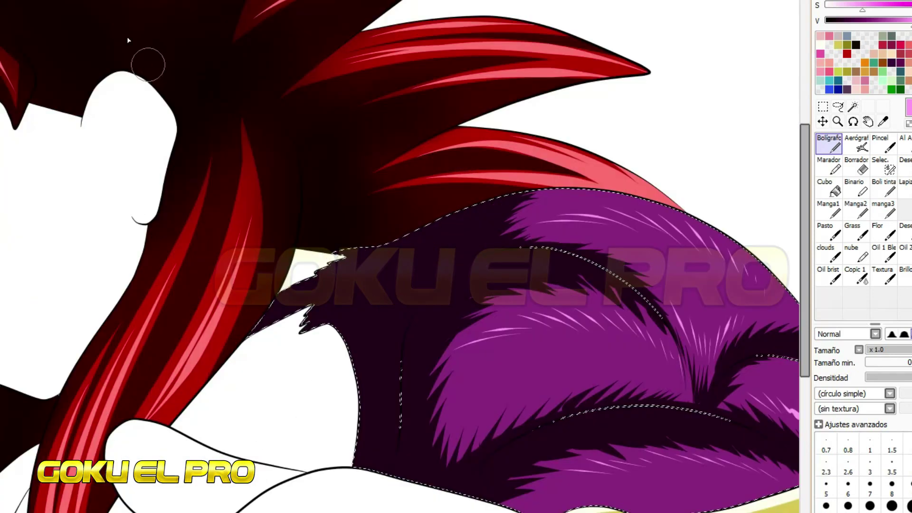
{"action": "scroll", "coordinate": [244, 336], "scroll_direction": "up", "scroll_amount": 4}
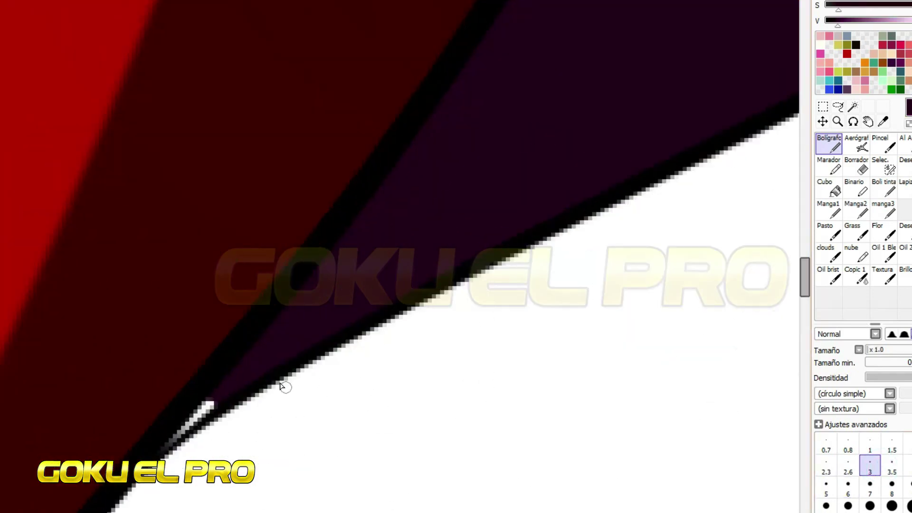
{"action": "scroll", "coordinate": [250, 205], "scroll_direction": "down", "scroll_amount": 3}
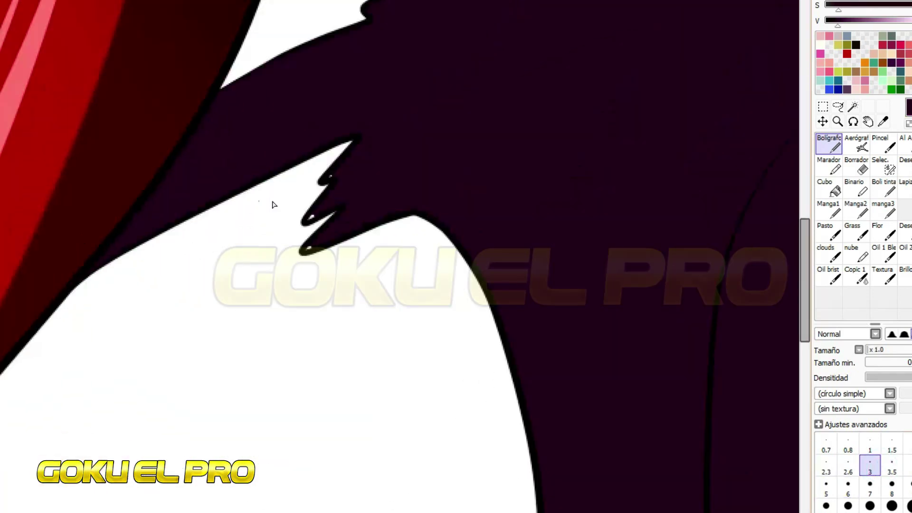
{"action": "scroll", "coordinate": [250, 205], "scroll_direction": "up", "scroll_amount": 2}
{"action": "scroll", "coordinate": [299, 417], "scroll_direction": "up", "scroll_amount": 2}
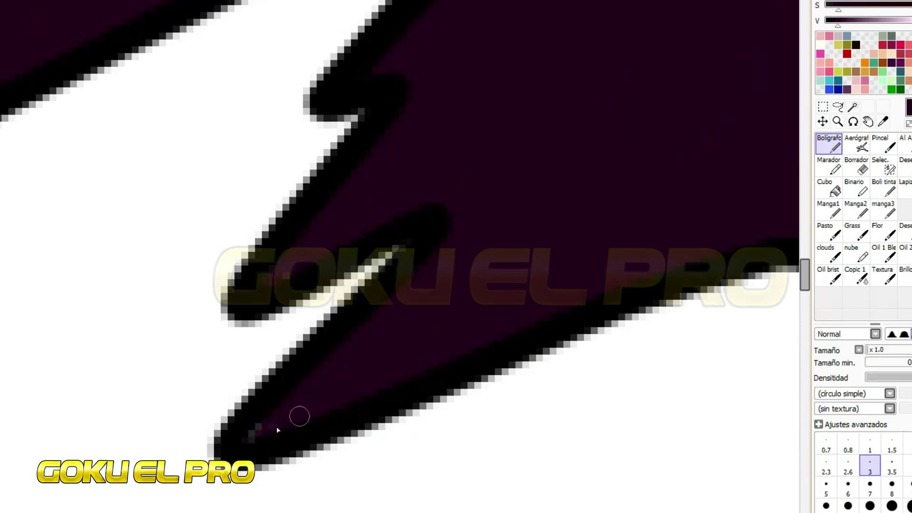
{"action": "scroll", "coordinate": [300, 419], "scroll_direction": "down", "scroll_amount": 3}
{"action": "scroll", "coordinate": [360, 101], "scroll_direction": "up", "scroll_amount": 3}
{"action": "scroll", "coordinate": [421, 81], "scroll_direction": "down", "scroll_amount": 2}
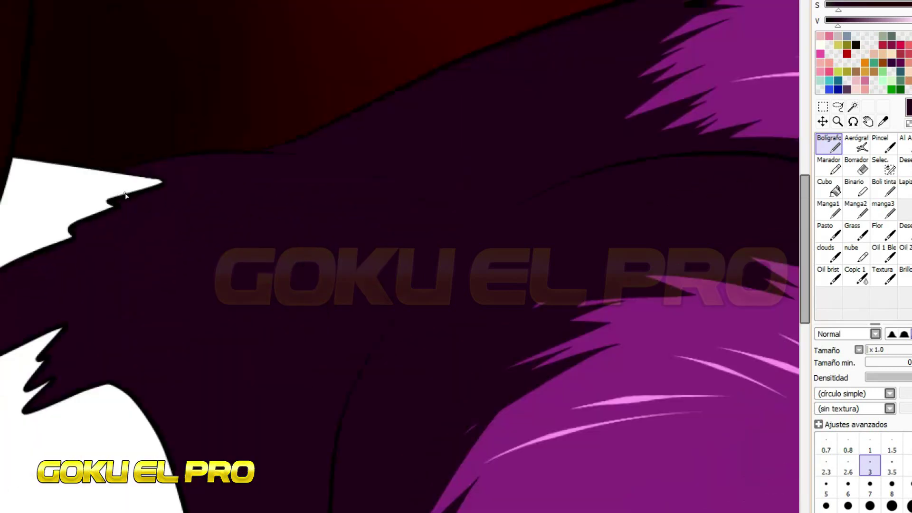
Cover the thin purple gap above the forearm outline with dark purple, using a size 7 pen.
{"action": "scroll", "coordinate": [287, 350], "scroll_direction": "down", "scroll_amount": 2}
{"action": "scroll", "coordinate": [539, 139], "scroll_direction": "up", "scroll_amount": 3}
{"action": "key", "text": "bracketright"}
{"action": "key", "text": "bracketright"}
{"action": "key", "text": "bracketright"}
{"action": "key", "text": "bracketright"}
{"action": "key", "text": "bracketright"}
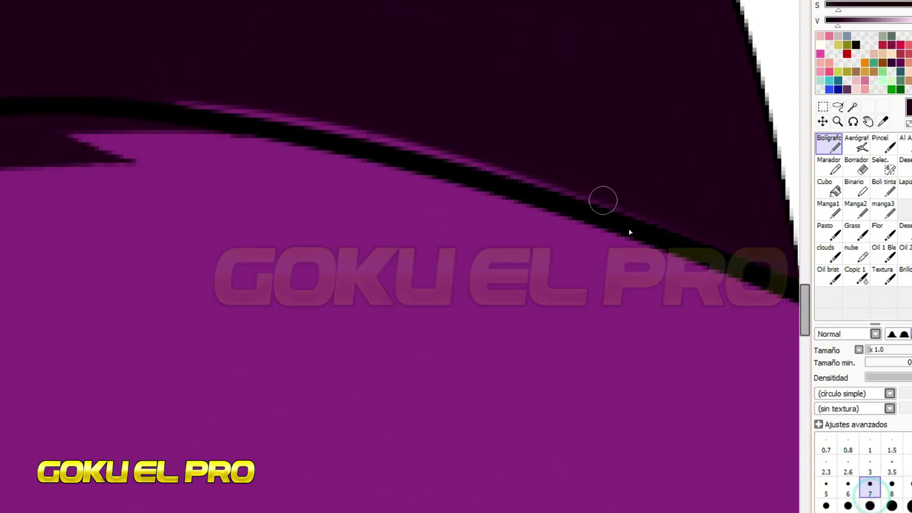
{"action": "scroll", "coordinate": [353, 210], "scroll_direction": "down", "scroll_amount": 3}
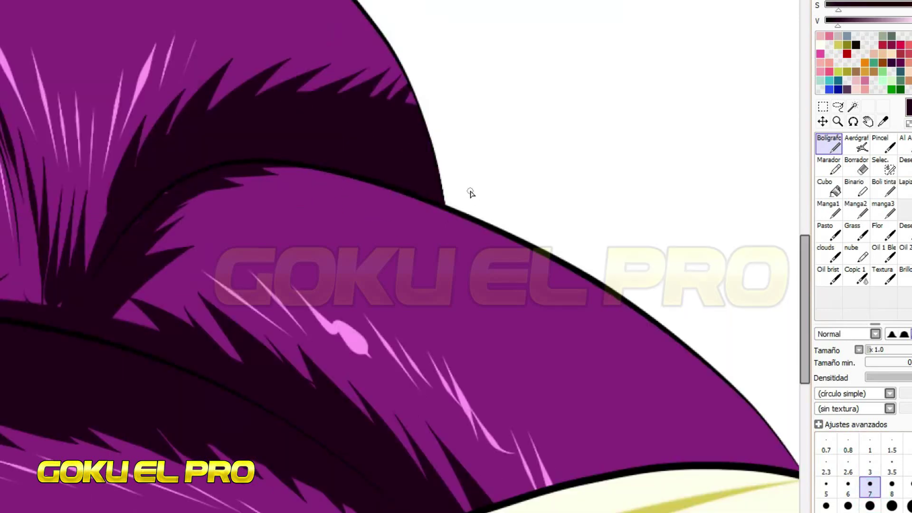
Adjust the line thickness of the shoulder and forearm outlines at their control points with the Pressure tool.
{"action": "scroll", "coordinate": [470, 192], "scroll_direction": "down", "scroll_amount": 2}
{"action": "scroll", "coordinate": [499, 234], "scroll_direction": "up", "scroll_amount": 3}
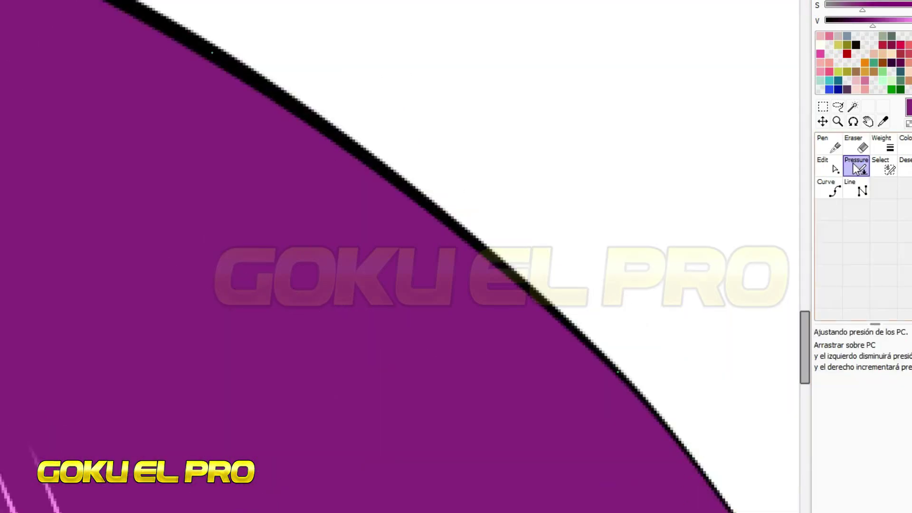
{"action": "scroll", "coordinate": [684, 456], "scroll_direction": "down", "scroll_amount": 3}
{"action": "scroll", "coordinate": [586, 376], "scroll_direction": "down", "scroll_amount": 2}
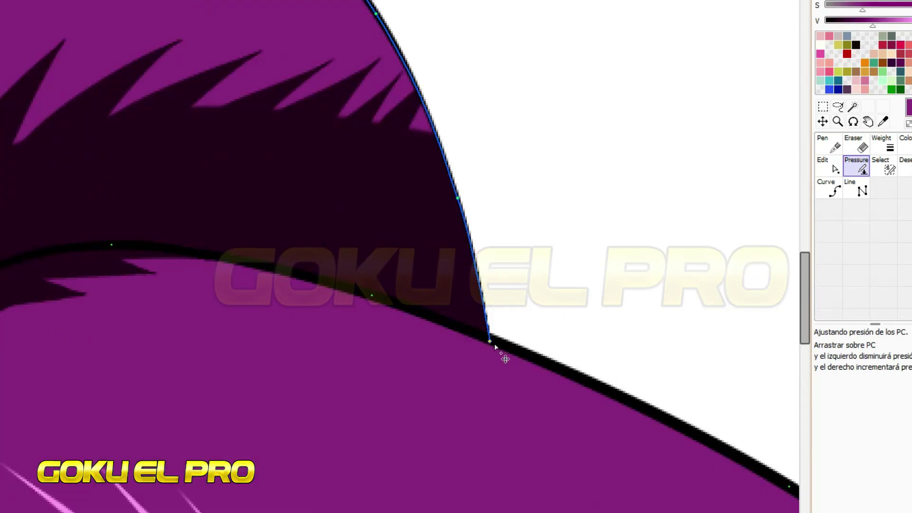
{"action": "scroll", "coordinate": [503, 356], "scroll_direction": "down", "scroll_amount": 3}
{"action": "scroll", "coordinate": [432, 128], "scroll_direction": "up", "scroll_amount": 3}
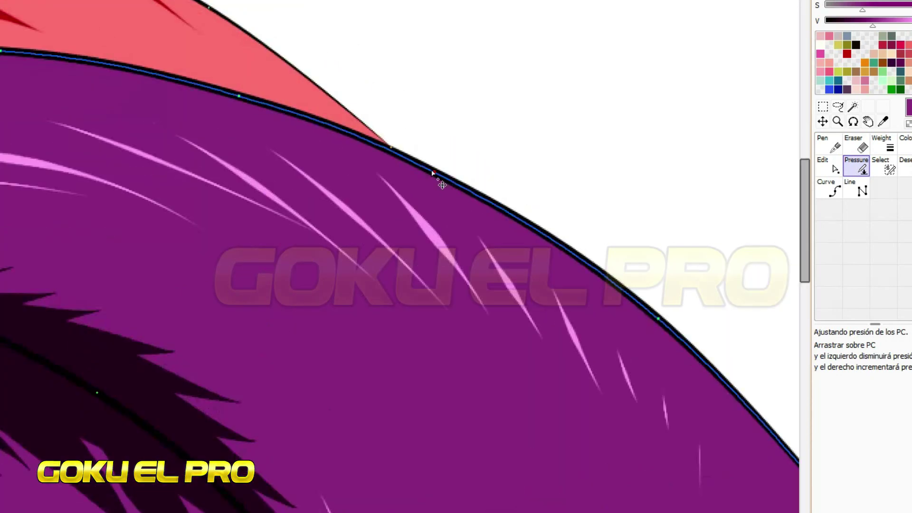
{"action": "left_click_drag", "start_coordinate": [394, 151], "coordinate": [537, 197]}
{"action": "scroll", "coordinate": [541, 206], "scroll_direction": "down", "scroll_amount": 3}
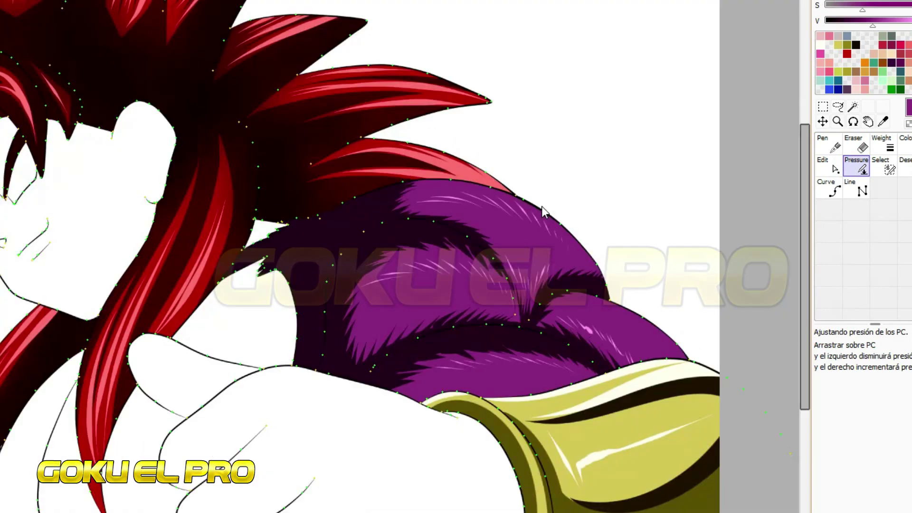
Select the blank skin areas of the face, chest, upper arm and hand with the Magic Wand.
{"action": "left_click", "coordinate": [852, 107]}
{"action": "scroll", "coordinate": [204, 265], "scroll_direction": "down", "scroll_amount": 1}
{"action": "left_click", "coordinate": [204, 265]}
{"action": "scroll", "coordinate": [340, 315], "scroll_direction": "up", "scroll_amount": 1}
{"action": "left_click", "coordinate": [340, 316]}
{"action": "left_click", "coordinate": [145, 489]}
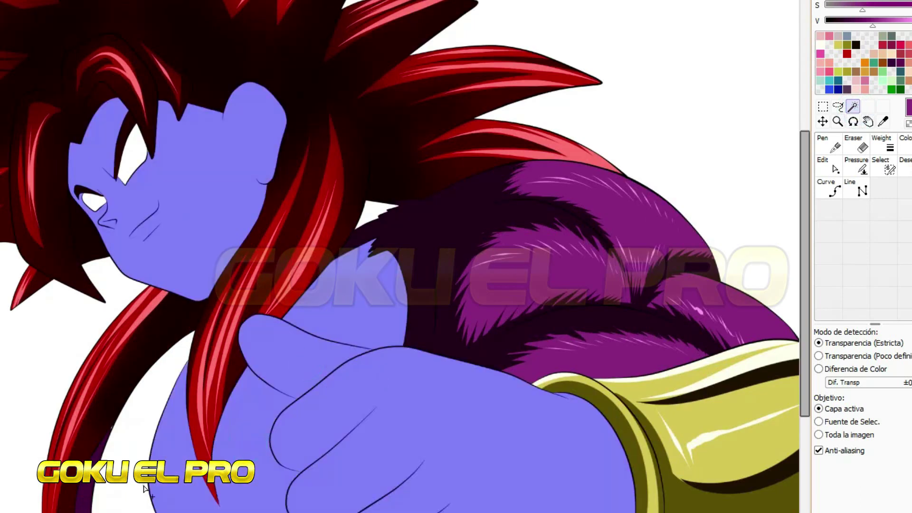
{"action": "left_click", "coordinate": [145, 489]}
Fill the selected face, chest, arm and hand areas with light beige skin color using the bucket.
{"action": "left_click", "coordinate": [829, 188]}
{"action": "left_click", "coordinate": [333, 380]}
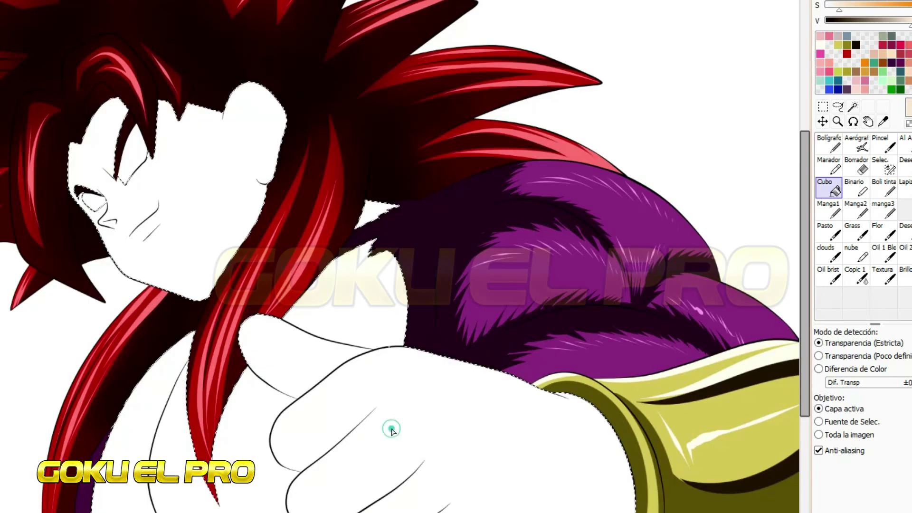
{"action": "left_click", "coordinate": [386, 430]}
{"action": "left_click", "coordinate": [200, 172]}
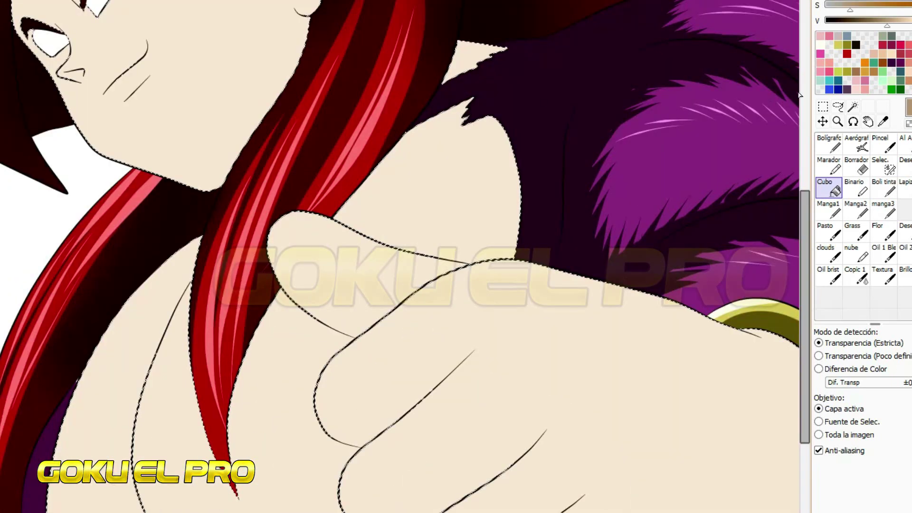
Paint brown pen shadows under the thumb, along the chest and hair edges, and around the upper fingers.
{"action": "left_click", "coordinate": [829, 143]}
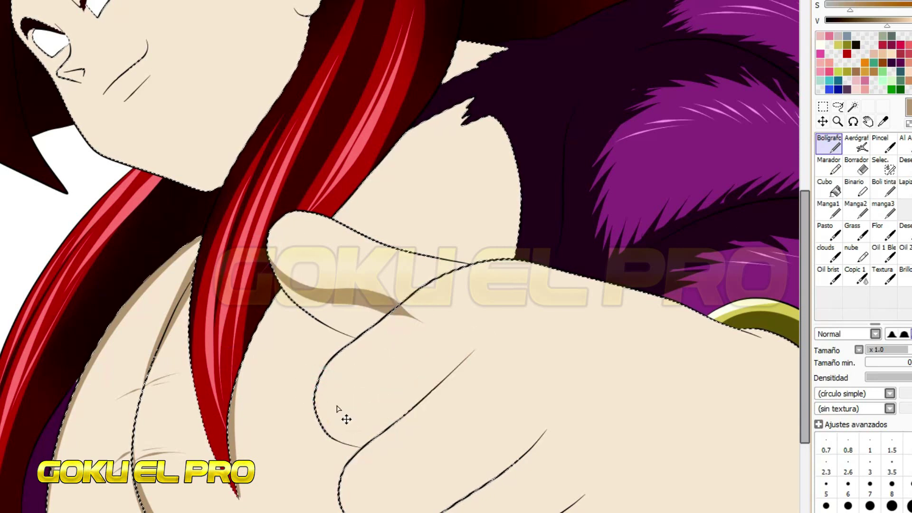
{"action": "left_click_drag", "start_coordinate": [494, 335], "coordinate": [387, 436]}
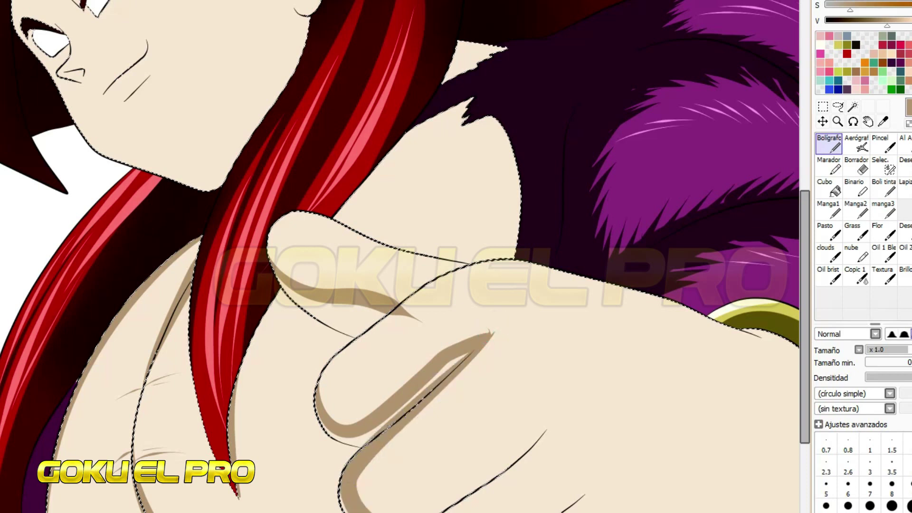
{"action": "mouse_move", "coordinate": [333, 417]}
{"action": "left_mouse_down"}
{"action": "mouse_move", "coordinate": [131, 411]}
{"action": "mouse_move", "coordinate": [111, 391]}
{"action": "mouse_move", "coordinate": [111, 407]}
{"action": "mouse_move", "coordinate": [153, 444]}
{"action": "left_mouse_up"}
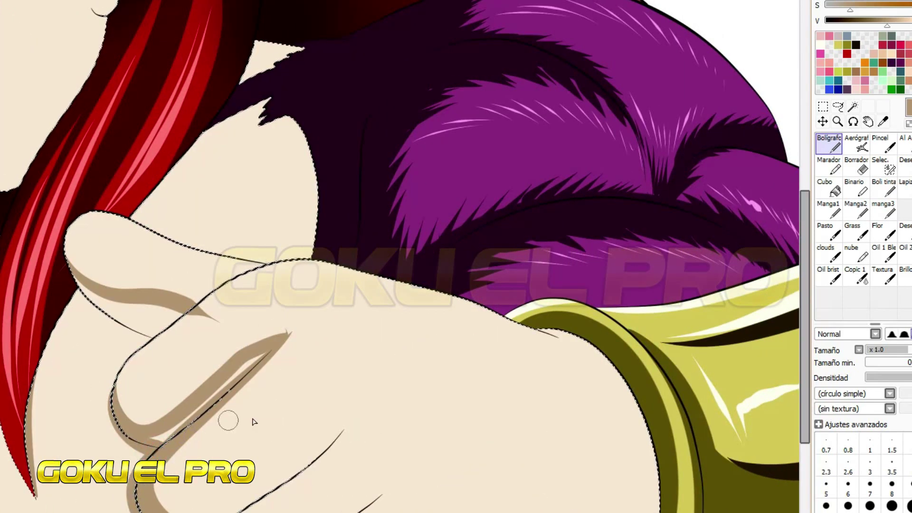
Outline the shadow over the lower fingers and the back of the hand in brown, and fill it with the bucket.
{"action": "left_click_drag", "start_coordinate": [266, 504], "coordinate": [349, 413]}
{"action": "left_click_drag", "start_coordinate": [297, 482], "coordinate": [332, 456]}
{"action": "left_click_drag", "start_coordinate": [434, 439], "coordinate": [458, 505]}
{"action": "key", "text": "ctrl+z"}
{"action": "left_click_drag", "start_coordinate": [347, 439], "coordinate": [365, 508]}
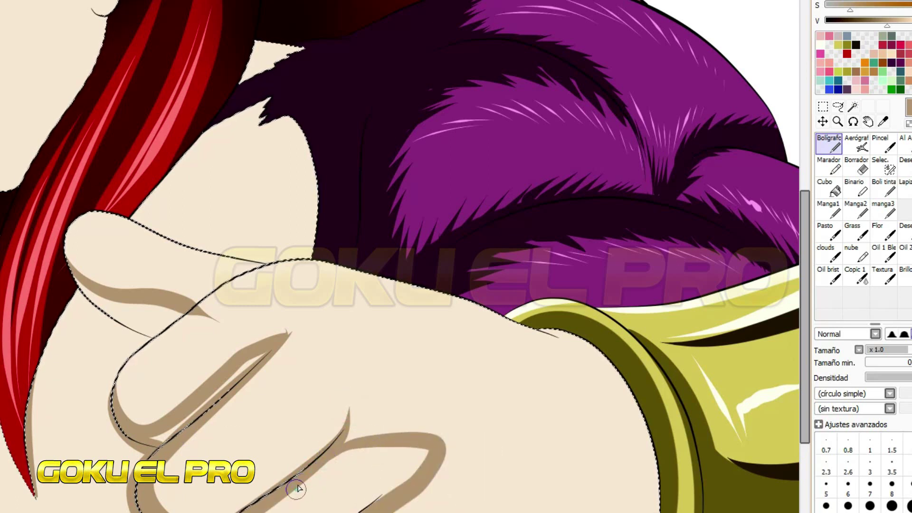
{"action": "left_click_drag", "start_coordinate": [416, 461], "coordinate": [375, 505]}
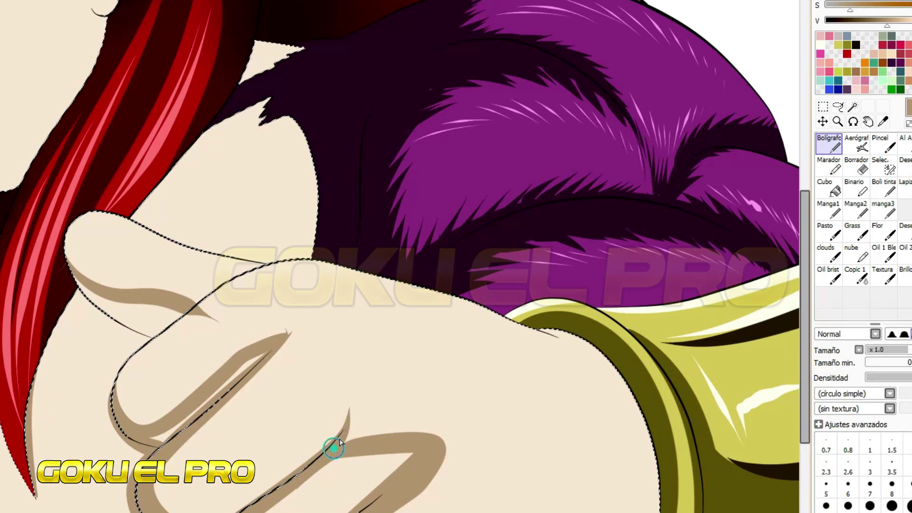
{"action": "left_click", "coordinate": [829, 187]}
{"action": "left_click", "coordinate": [553, 435]}
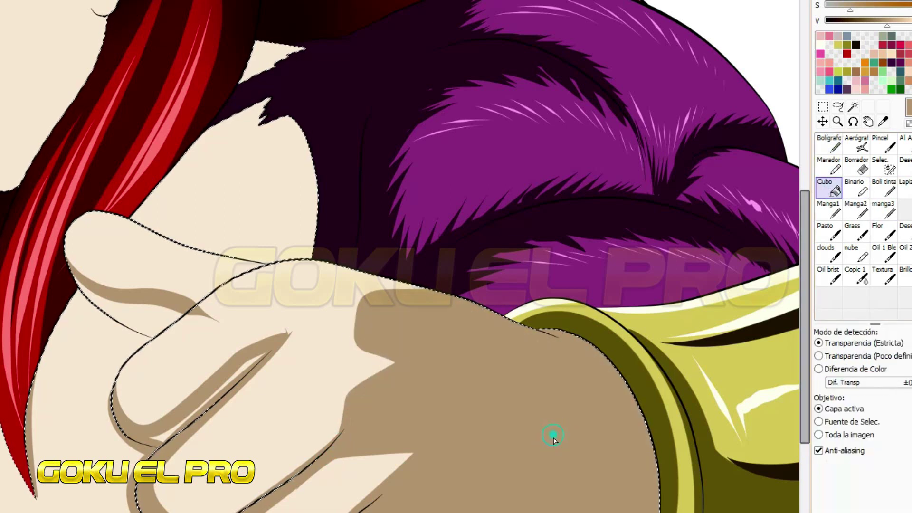
Fill the underside of the thumb with brown and refine the upper finger's shadow into a pointed shape with beige.
{"action": "left_click", "coordinate": [829, 143]}
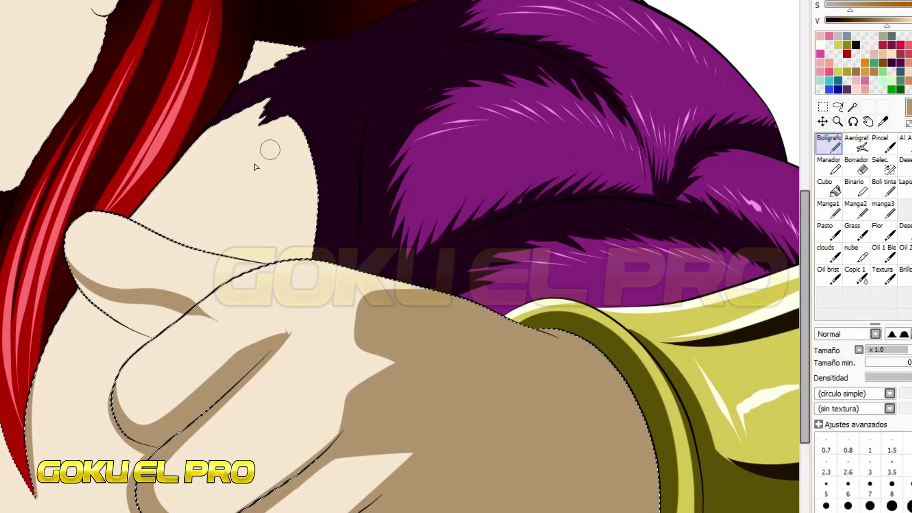
{"action": "left_click", "coordinate": [66, 252]}
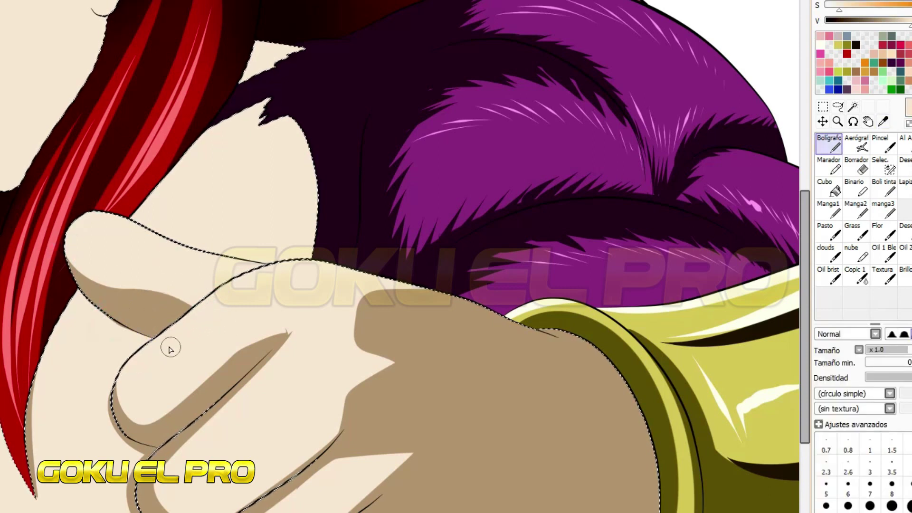
{"action": "left_click", "coordinate": [389, 329], "text": "alt"}
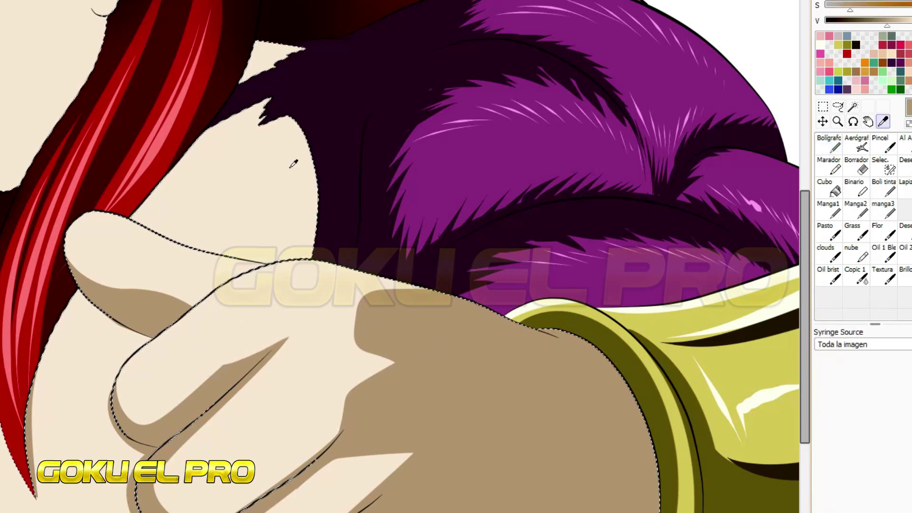
Shade the neck and upper arm skin beside the hair and fur with brown, and smooth the thumb shadow's edge with beige.
{"action": "left_click", "coordinate": [829, 143]}
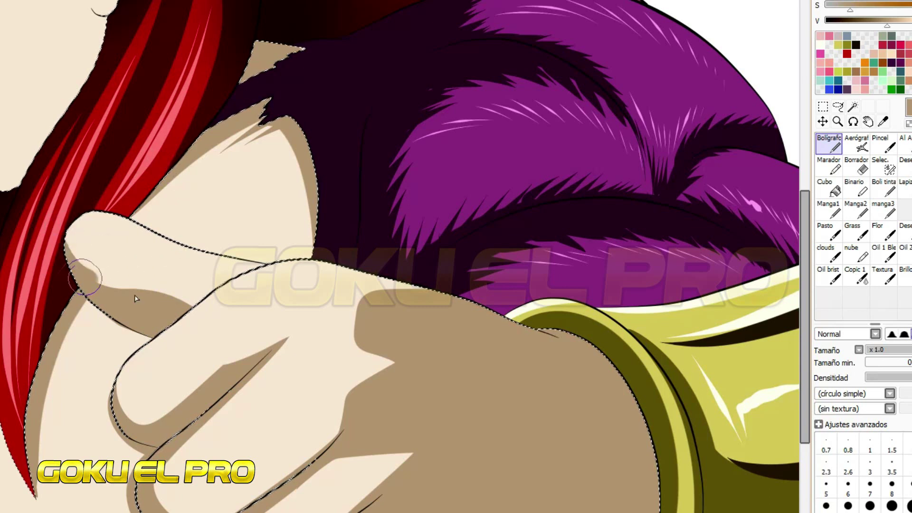
{"action": "left_click", "coordinate": [115, 246], "text": "alt"}
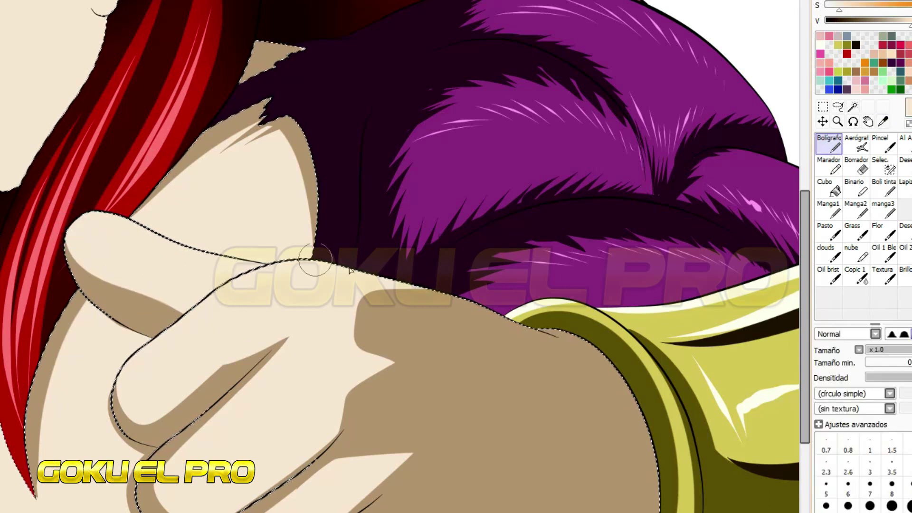
{"action": "left_click", "coordinate": [412, 319], "text": "alt"}
Paint brown shadows on the forehead, temple, inner ear, jaw edge, nose and below the mouth.
{"action": "scroll", "coordinate": [412, 318], "scroll_direction": "up", "scroll_amount": 5}
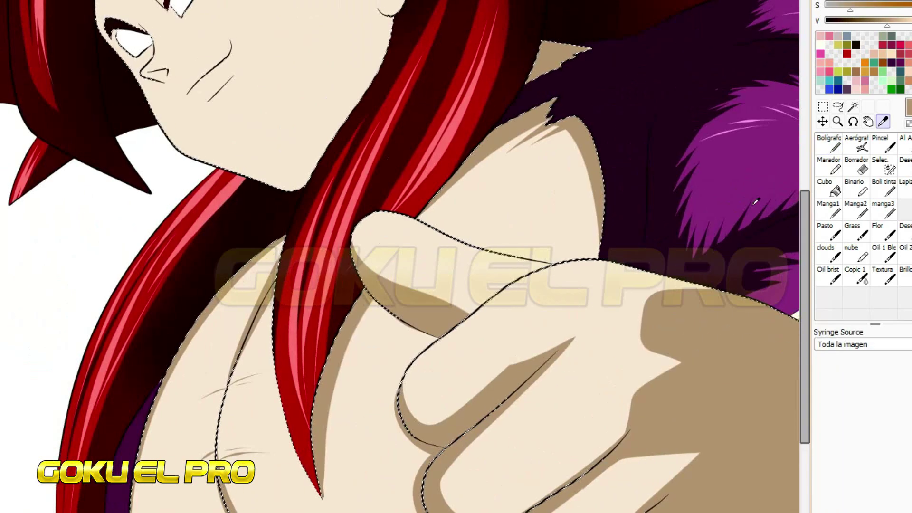
{"action": "scroll", "coordinate": [802, 160], "scroll_direction": "up", "scroll_amount": 2}
{"action": "key", "text": "n"}
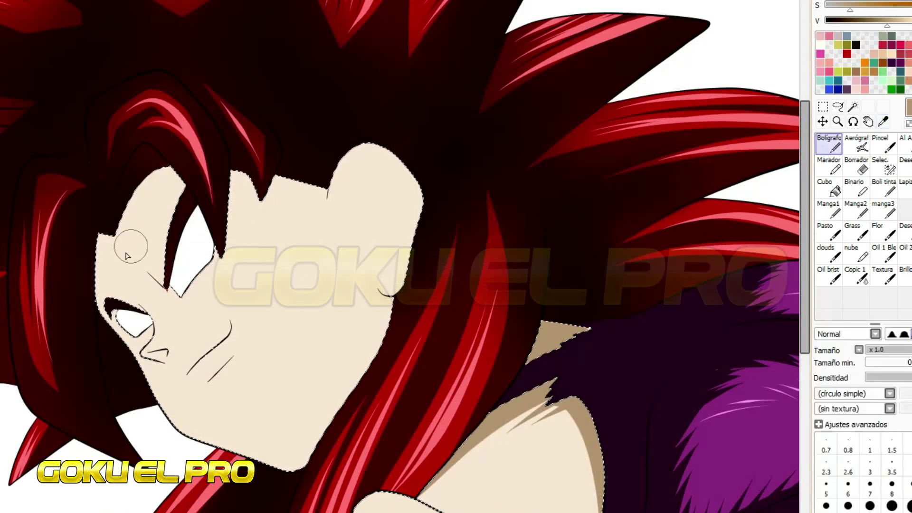
{"action": "left_click", "coordinate": [114, 233]}
{"action": "mouse_move", "coordinate": [157, 174]}
{"action": "left_mouse_down"}
{"action": "mouse_move", "coordinate": [233, 204]}
{"action": "mouse_move", "coordinate": [236, 242]}
{"action": "mouse_move", "coordinate": [203, 108]}
{"action": "mouse_move", "coordinate": [269, 179]}
{"action": "mouse_move", "coordinate": [232, 239]}
{"action": "mouse_move", "coordinate": [235, 177]}
{"action": "mouse_move", "coordinate": [266, 194]}
{"action": "left_mouse_up"}
{"action": "mouse_move", "coordinate": [350, 302]}
{"action": "left_mouse_down"}
{"action": "mouse_move", "coordinate": [368, 279]}
{"action": "mouse_move", "coordinate": [382, 293]}
{"action": "left_mouse_up"}
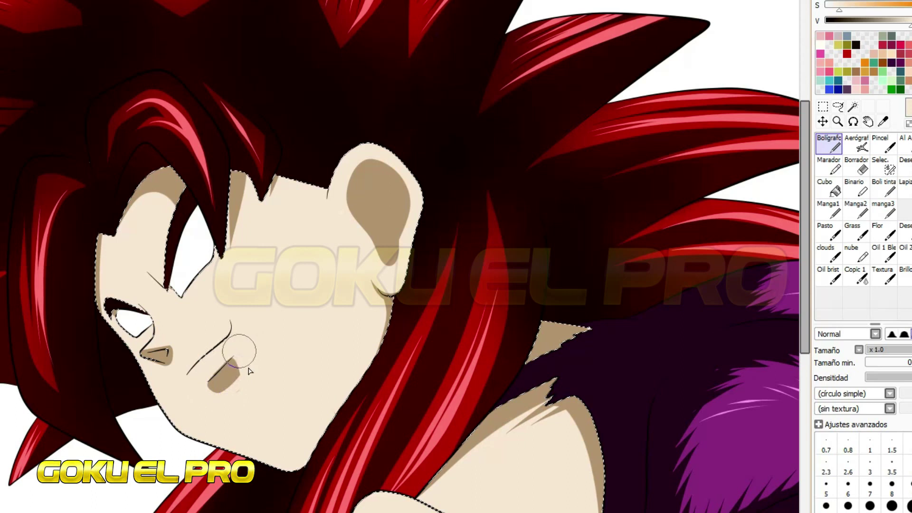
Draw the dark inner ear lines, the frown creases between the brows and the thin lines under the eyes.
{"action": "left_click", "coordinate": [516, 202], "text": "alt"}
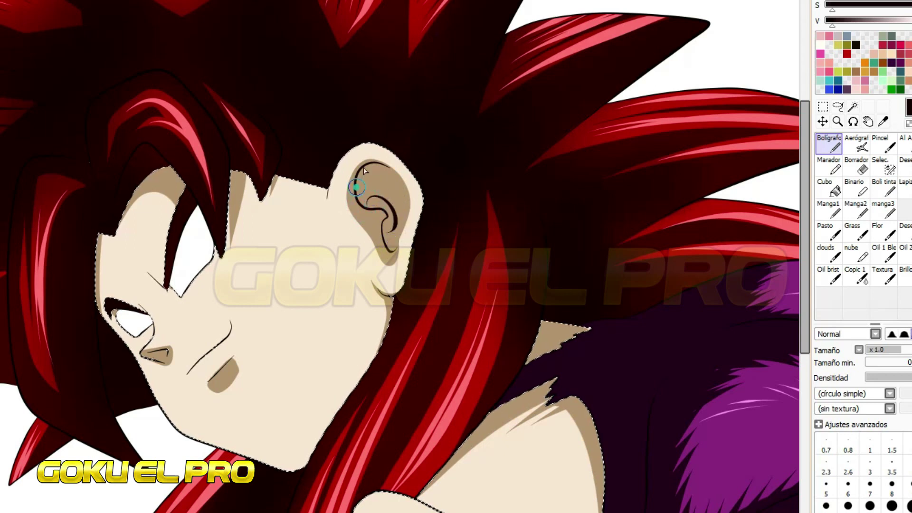
{"action": "key", "text": "alt"}
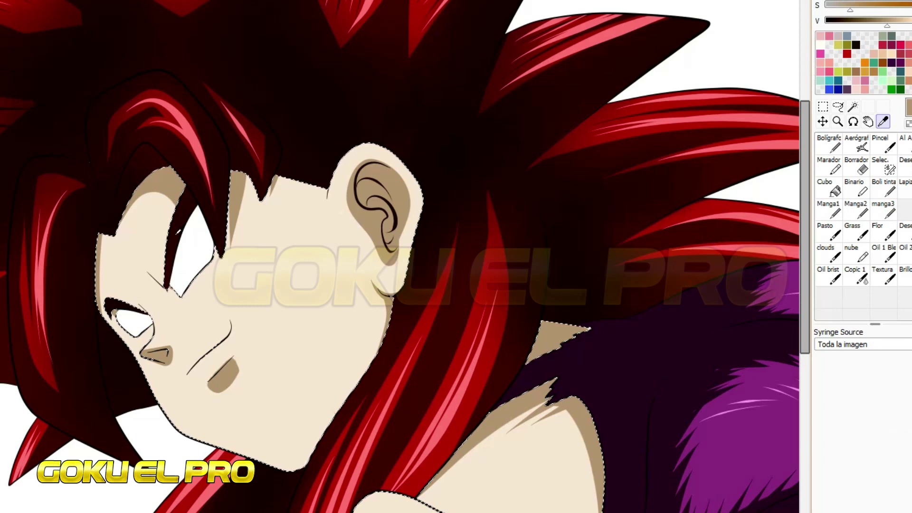
{"action": "left_click", "coordinate": [139, 292], "text": "alt"}
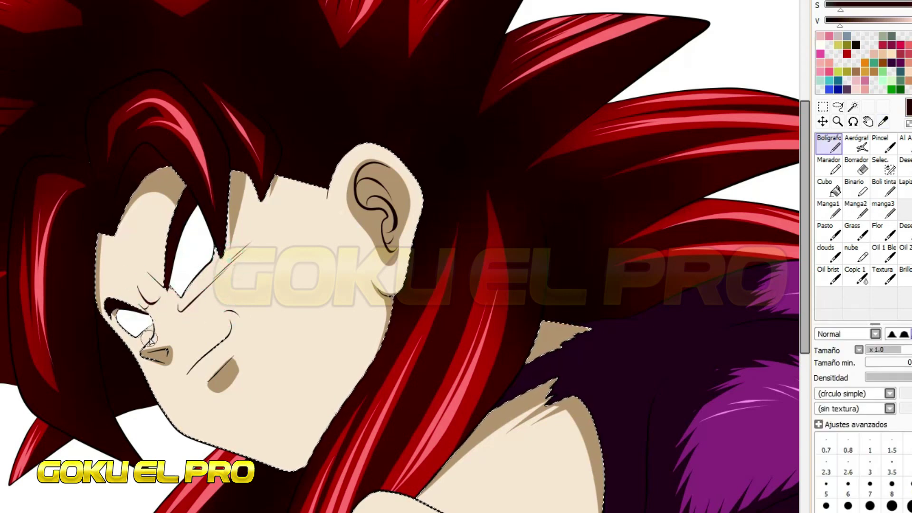
Paint a curved white highlight on the cheek, trim its edges with beige, and shade the corner of the jaw brown.
{"action": "left_click", "coordinate": [241, 273], "text": "alt"}
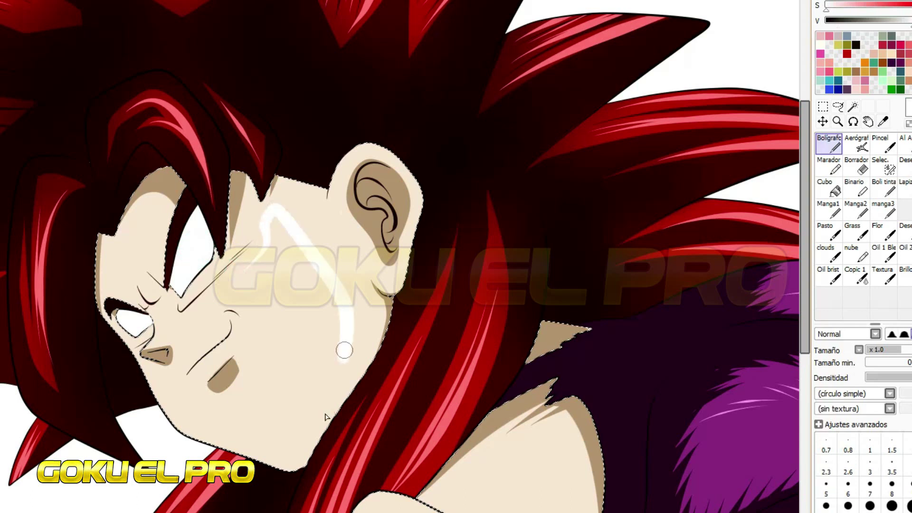
{"action": "left_click", "coordinate": [334, 220], "text": "alt"}
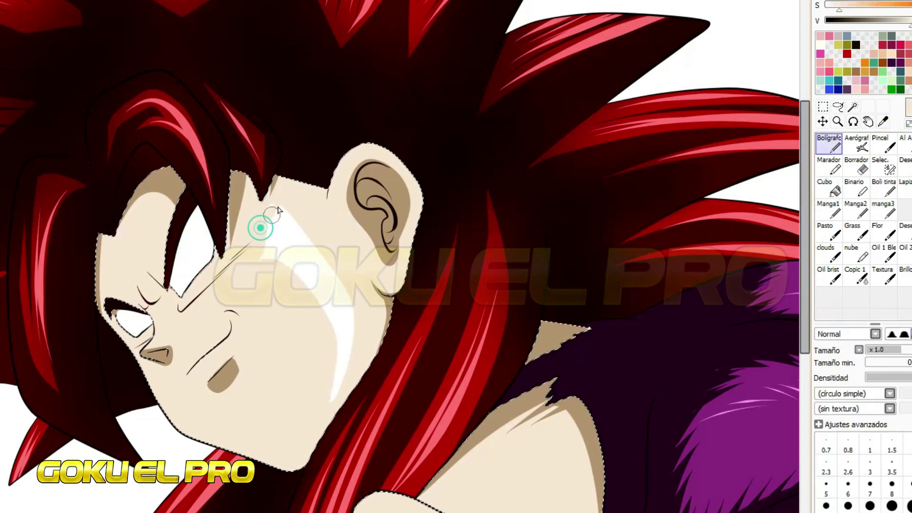
{"action": "left_click", "coordinate": [317, 440], "text": "alt"}
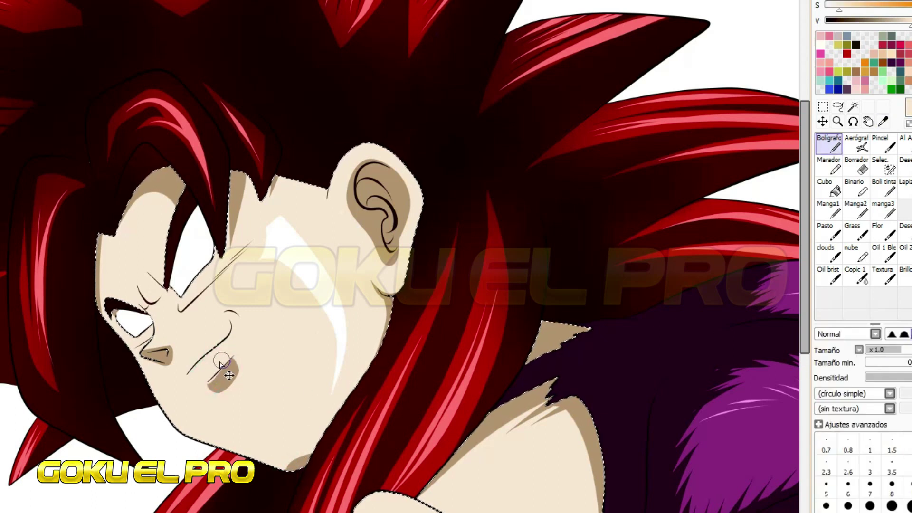
Paint a brown shadow with pointed creases between the brows and around the eye corners, and curve its lower edge with beige.
{"action": "left_click", "coordinate": [168, 184], "text": "alt"}
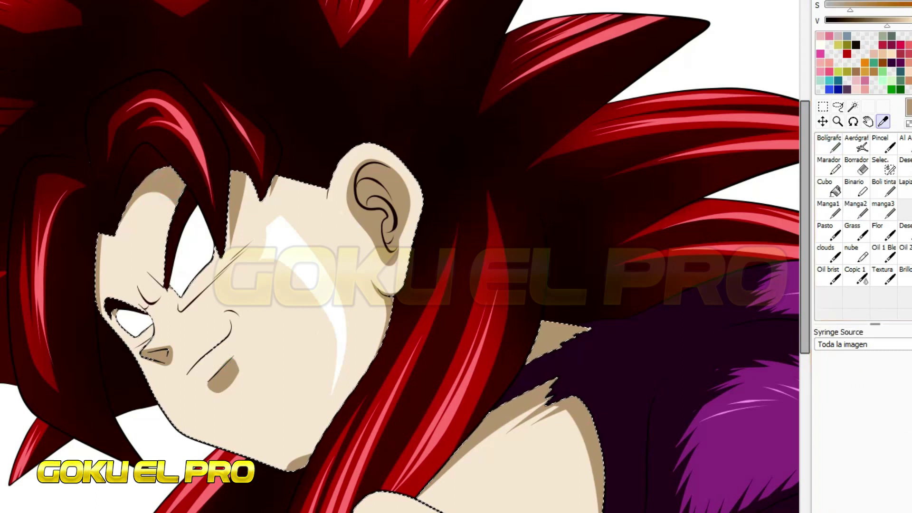
{"action": "scroll", "coordinate": [151, 336], "scroll_direction": "up", "scroll_amount": 6}
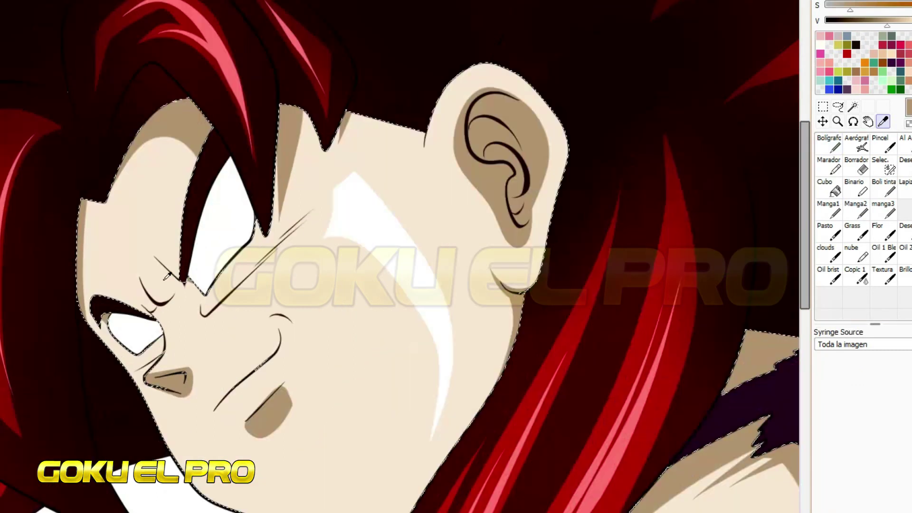
{"action": "mouse_move", "coordinate": [151, 336]}
{"action": "left_mouse_down"}
{"action": "mouse_move", "coordinate": [65, 374]}
{"action": "mouse_move", "coordinate": [116, 367]}
{"action": "mouse_move", "coordinate": [61, 234]}
{"action": "mouse_move", "coordinate": [261, 220]}
{"action": "mouse_move", "coordinate": [133, 126]}
{"action": "mouse_move", "coordinate": [81, 361]}
{"action": "mouse_move", "coordinate": [95, 434]}
{"action": "mouse_move", "coordinate": [190, 442]}
{"action": "left_mouse_up"}
{"action": "scroll", "coordinate": [190, 441], "scroll_direction": "down", "scroll_amount": 2}
{"action": "scroll", "coordinate": [401, 214], "scroll_direction": "down", "scroll_amount": 4}
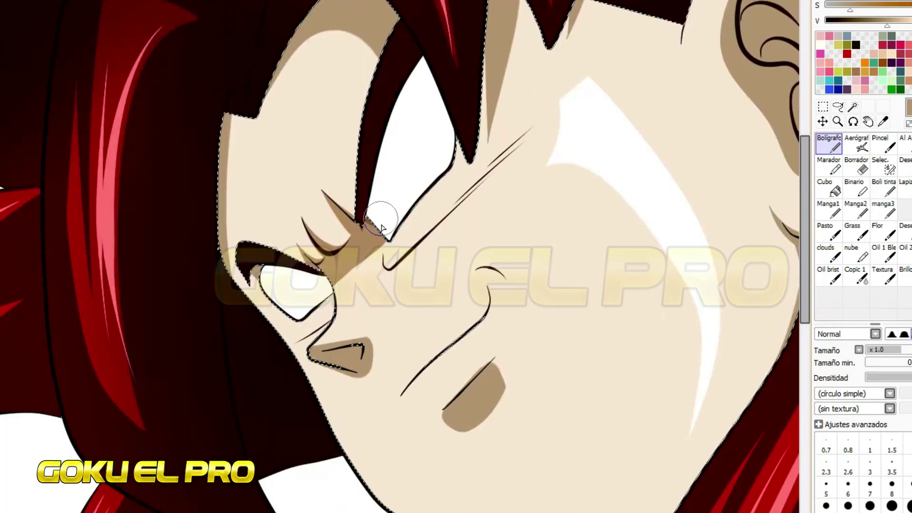
{"action": "scroll", "coordinate": [402, 266], "scroll_direction": "up", "scroll_amount": 2}
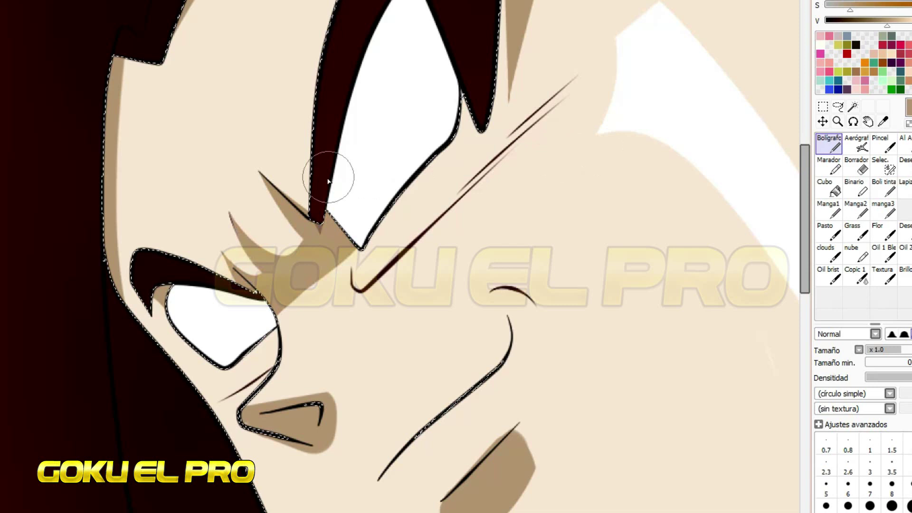
{"action": "scroll", "coordinate": [322, 294], "scroll_direction": "up", "scroll_amount": 1}
{"action": "left_click", "coordinate": [386, 271], "text": "alt"}
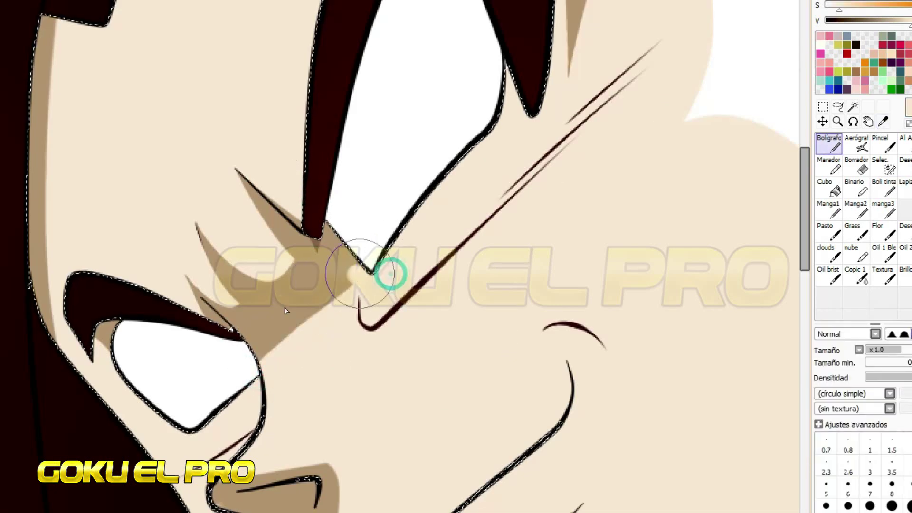
{"action": "left_click", "coordinate": [287, 347], "text": "alt"}
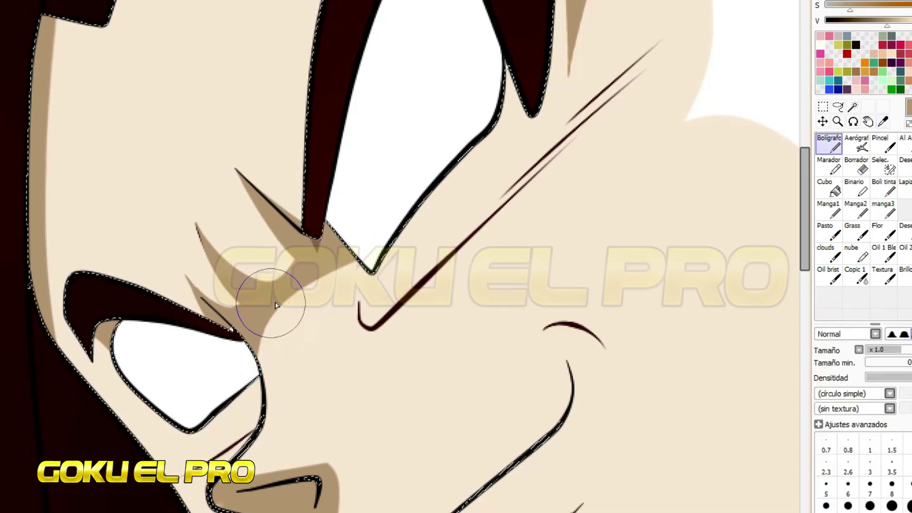
Paint small brown creases on the nose bridge and a pointed brown shadow below the slanted eye line, trimming its edge with beige.
{"action": "mouse_move", "coordinate": [327, 322]}
{"action": "left_mouse_down"}
{"action": "mouse_move", "coordinate": [298, 341]}
{"action": "mouse_move", "coordinate": [292, 367]}
{"action": "left_mouse_up"}
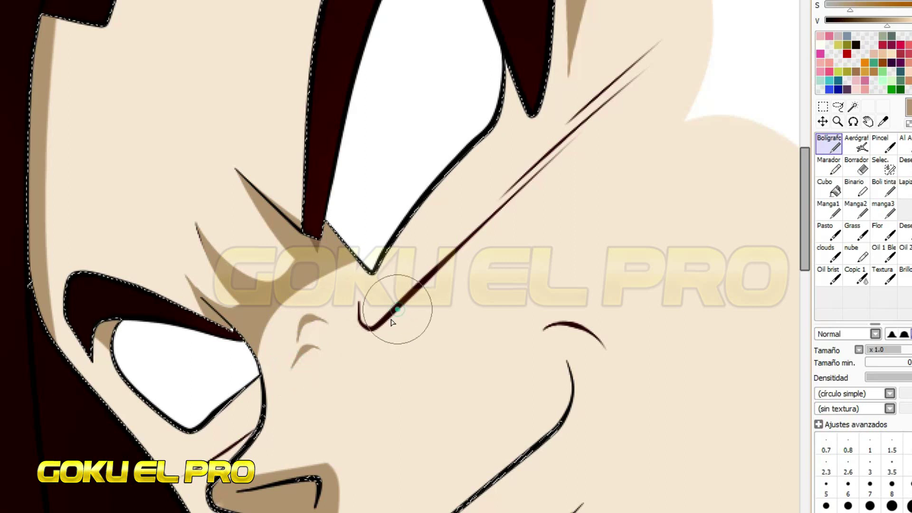
{"action": "mouse_move", "coordinate": [427, 300]}
{"action": "left_mouse_down"}
{"action": "mouse_move", "coordinate": [591, 179]}
{"action": "mouse_move", "coordinate": [475, 285]}
{"action": "mouse_move", "coordinate": [560, 179]}
{"action": "mouse_move", "coordinate": [417, 316]}
{"action": "mouse_move", "coordinate": [403, 342]}
{"action": "left_mouse_up"}
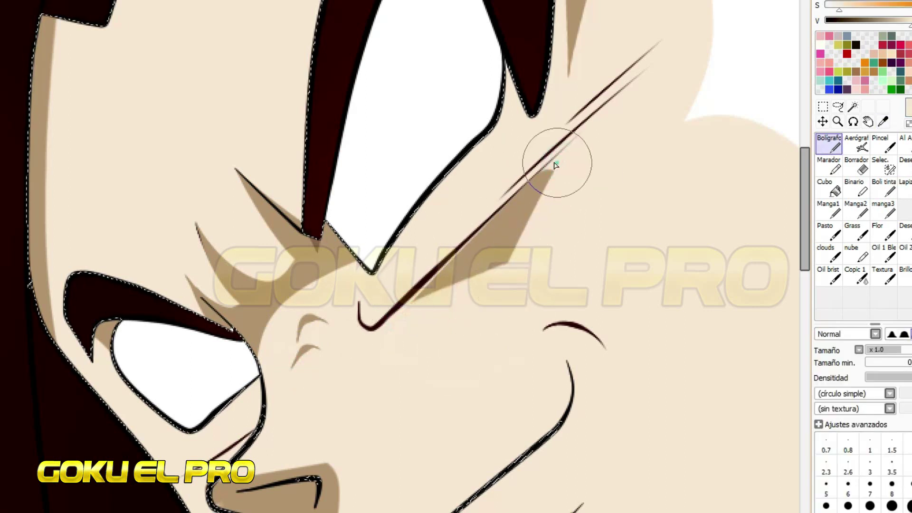
{"action": "left_click_drag", "start_coordinate": [590, 158], "coordinate": [491, 282]}
{"action": "left_click", "coordinate": [490, 282], "text": "alt"}
Draw dark crease lines above the smaller eye's brow and one tapered vertical line on the forehead.
{"action": "scroll", "coordinate": [491, 282], "scroll_direction": "down", "scroll_amount": 2}
{"action": "left_click", "coordinate": [316, 122], "text": "alt"}
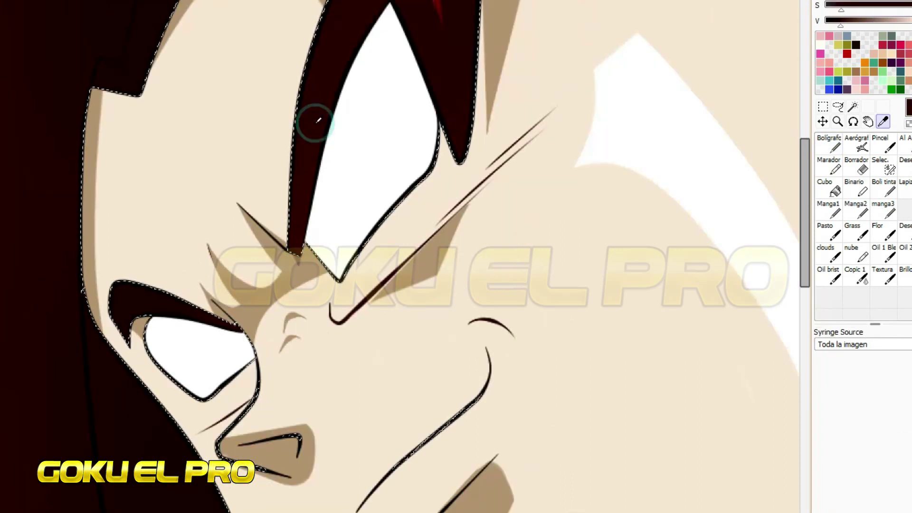
{"action": "left_click_drag", "start_coordinate": [109, 234], "coordinate": [190, 248]}
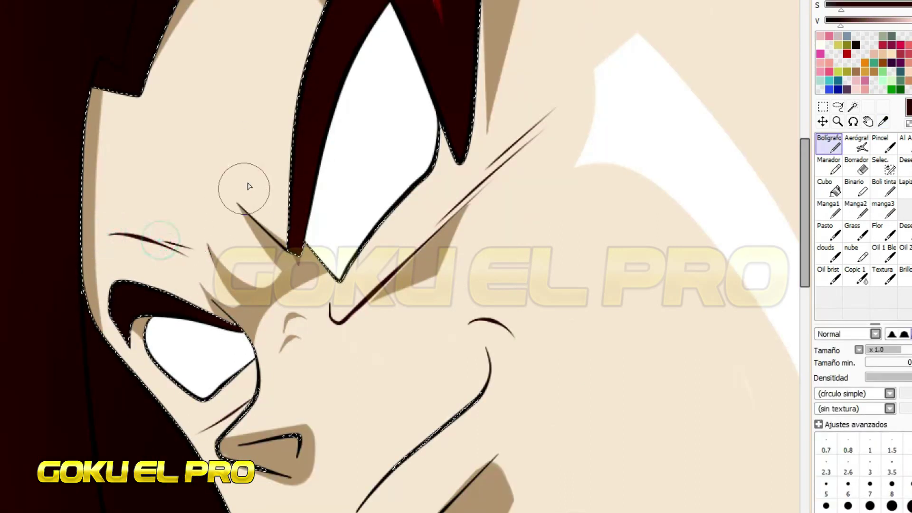
{"action": "left_click_drag", "start_coordinate": [235, 190], "coordinate": [262, 28]}
{"action": "scroll", "coordinate": [467, 407], "scroll_direction": "down", "scroll_amount": 4}
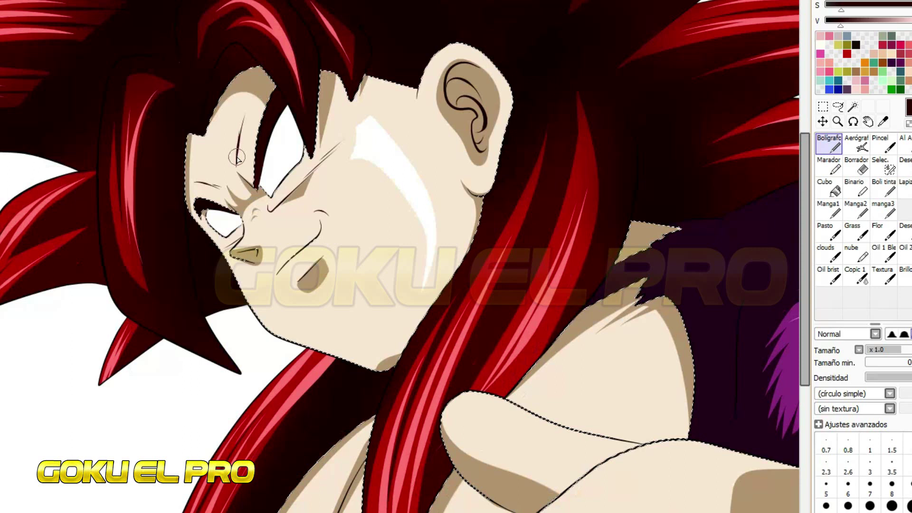
Paint three dark brown tendon shadows on the back of the hand and trim their ends to points with the lighter brown.
{"action": "scroll", "coordinate": [507, 409], "scroll_direction": "up", "scroll_amount": 2}
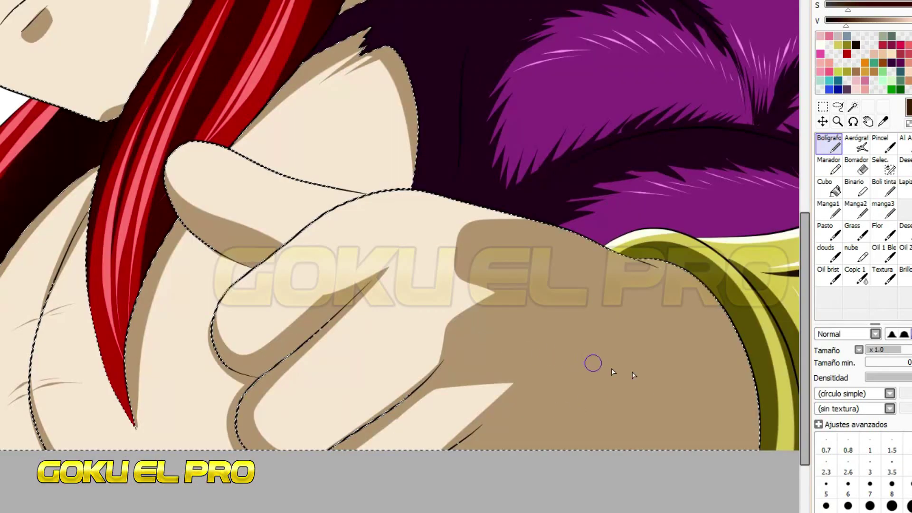
{"action": "scroll", "coordinate": [590, 362], "scroll_direction": "up", "scroll_amount": 2}
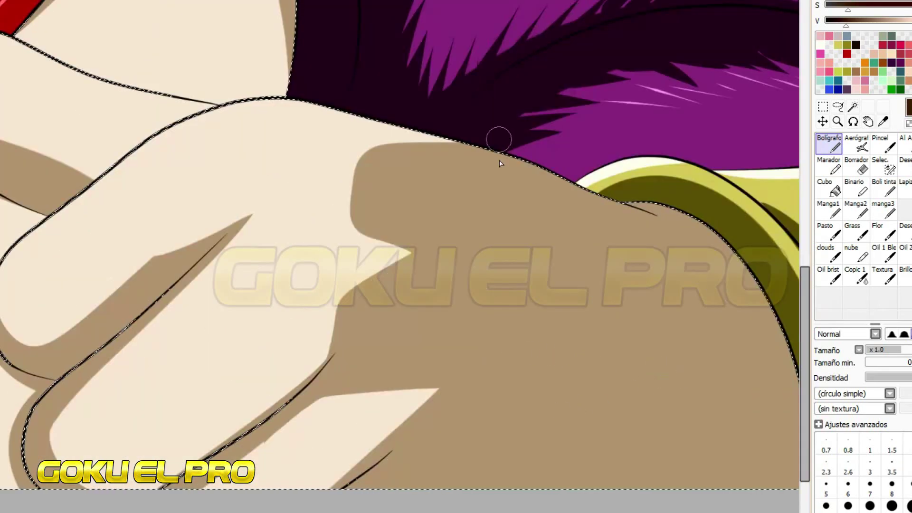
{"action": "mouse_move", "coordinate": [465, 307]}
{"action": "left_mouse_down"}
{"action": "mouse_move", "coordinate": [446, 319]}
{"action": "mouse_move", "coordinate": [494, 290]}
{"action": "left_mouse_up"}
{"action": "mouse_move", "coordinate": [627, 382]}
{"action": "left_mouse_down"}
{"action": "mouse_move", "coordinate": [511, 448]}
{"action": "mouse_move", "coordinate": [520, 429]}
{"action": "left_mouse_up"}
{"action": "left_click_drag", "start_coordinate": [392, 177], "coordinate": [499, 195]}
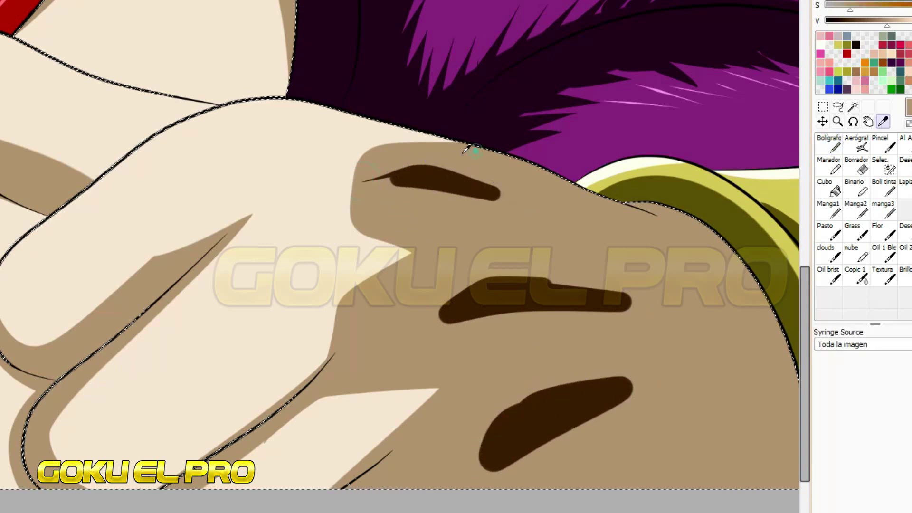
{"action": "key", "text": "ctrl+z"}
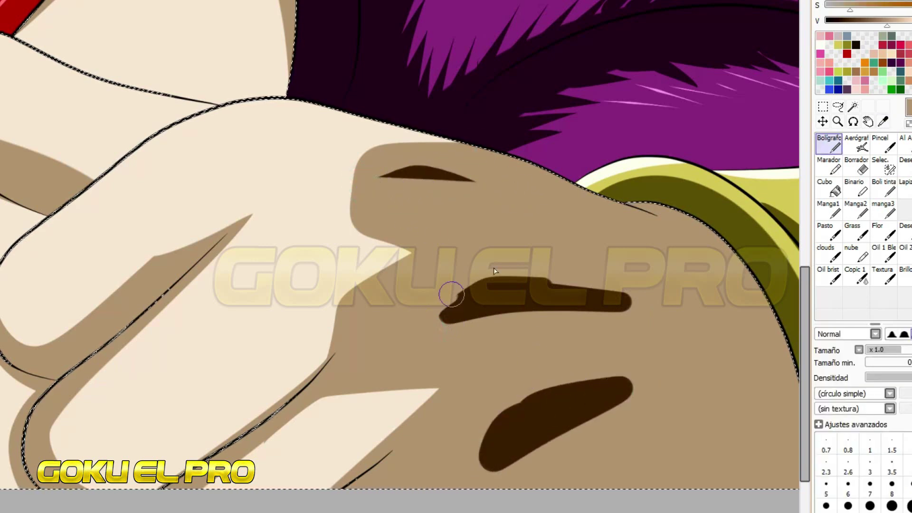
{"action": "key", "text": "ctrl+z"}
{"action": "key", "text": "ctrl+z"}
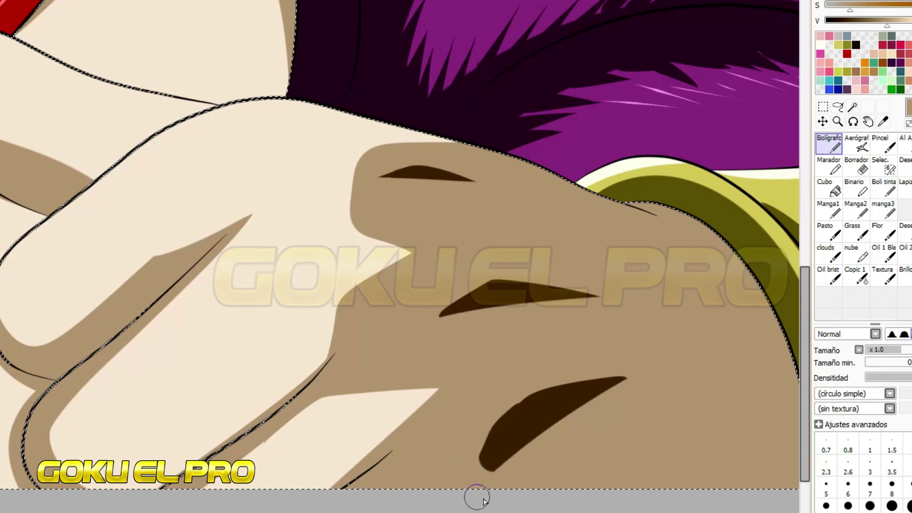
{"action": "key", "text": "ctrl+z"}
Draw short dark brown crease lines on the thumb and over the knuckles of the hand.
{"action": "left_click", "coordinate": [534, 417], "text": "alt"}
{"action": "left_click_drag", "start_coordinate": [326, 232], "coordinate": [288, 278]}
{"action": "left_click_drag", "start_coordinate": [224, 142], "coordinate": [273, 121]}
{"action": "left_click_drag", "start_coordinate": [425, 354], "coordinate": [387, 380]}
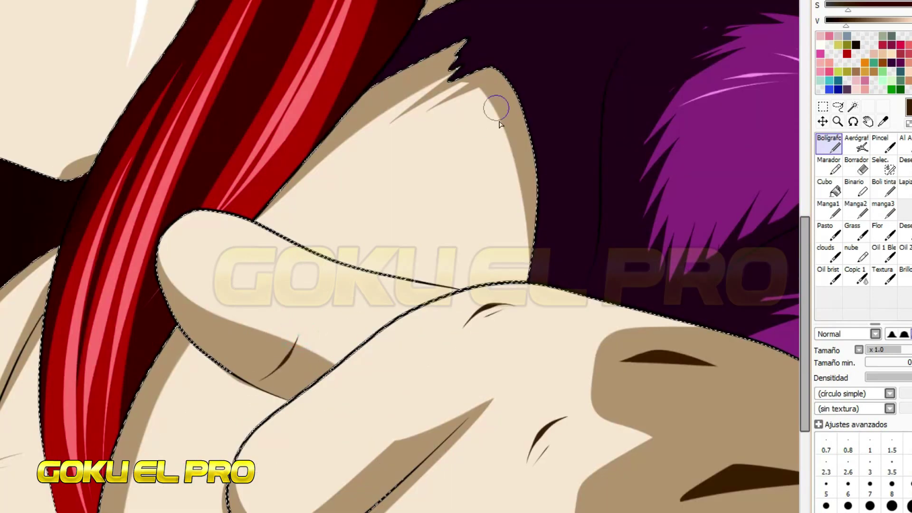
Draw dark creases on the shoulder and trim the brown shadow beside the hanging hair tip with beige.
{"action": "scroll", "coordinate": [491, 187], "scroll_direction": "down", "scroll_amount": 4}
{"action": "scroll", "coordinate": [358, 340], "scroll_direction": "up", "scroll_amount": 4}
{"action": "key", "text": "alt"}
{"action": "left_click", "coordinate": [456, 203]}
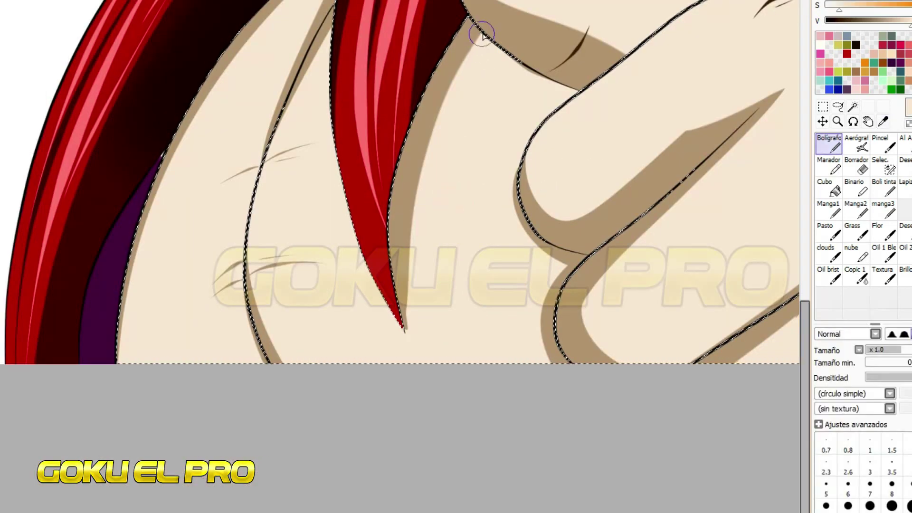
{"action": "left_click", "coordinate": [536, 71], "text": "alt"}
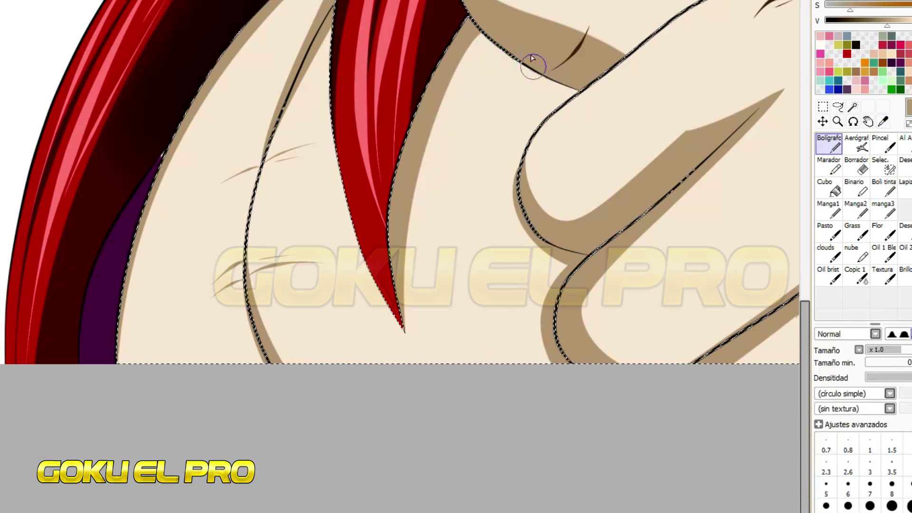
{"action": "scroll", "coordinate": [357, 301], "scroll_direction": "down", "scroll_amount": 4}
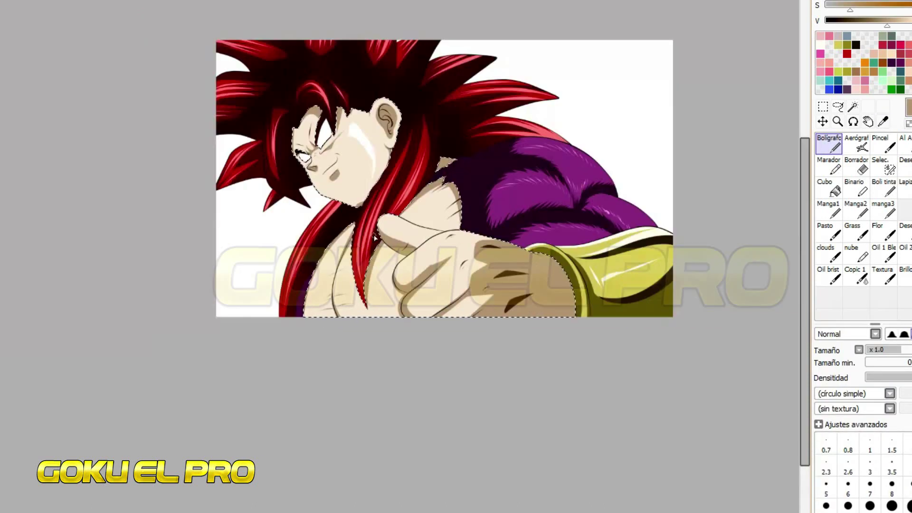
Paint tapered white highlights along the thumb, the fingers and the outer edge of the chest.
{"action": "scroll", "coordinate": [374, 237], "scroll_direction": "up", "scroll_amount": 4}
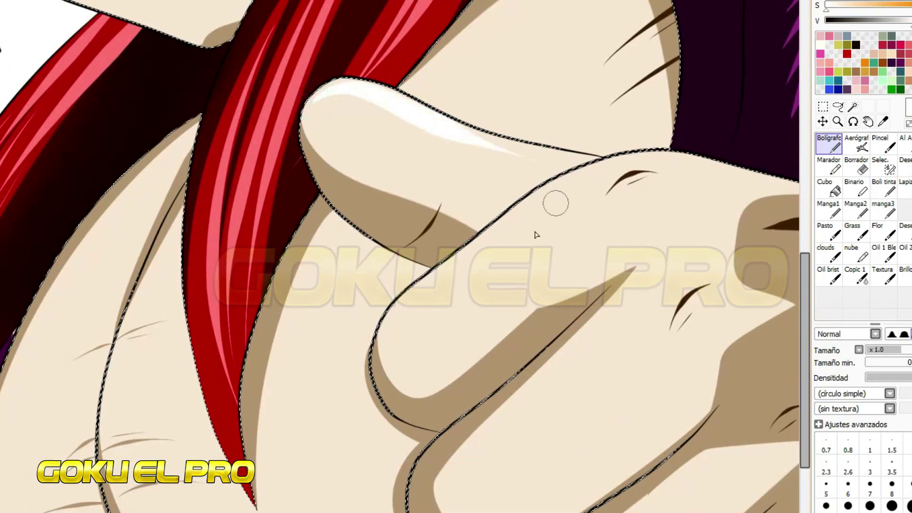
{"action": "mouse_move", "coordinate": [399, 311]}
{"action": "left_mouse_down"}
{"action": "mouse_move", "coordinate": [641, 157]}
{"action": "mouse_move", "coordinate": [577, 166]}
{"action": "left_mouse_up"}
{"action": "left_click_drag", "start_coordinate": [464, 465], "coordinate": [679, 278]}
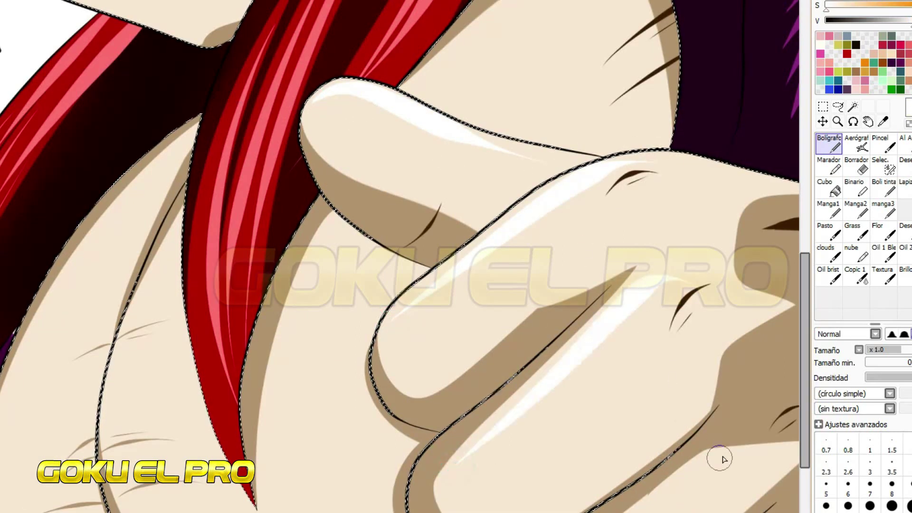
{"action": "left_click_drag", "start_coordinate": [61, 279], "coordinate": [2, 473]}
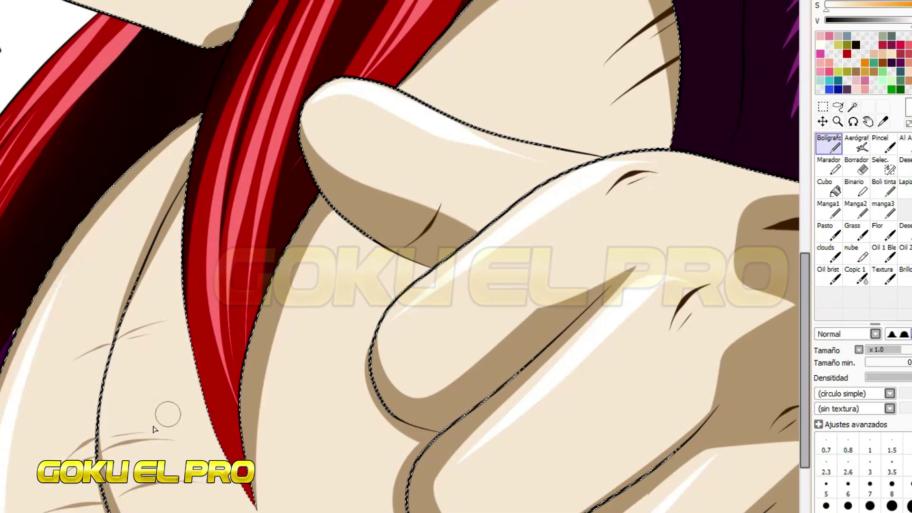
{"action": "scroll", "coordinate": [274, 407], "scroll_direction": "down", "scroll_amount": 6}
Paint white highlights along the cheek and jaw outline, on the nose bridge and above the brow.
{"action": "scroll", "coordinate": [23, 222], "scroll_direction": "up", "scroll_amount": 6}
{"action": "mouse_move", "coordinate": [25, 223]}
{"action": "left_mouse_down"}
{"action": "mouse_move", "coordinate": [73, 289]}
{"action": "mouse_move", "coordinate": [190, 406]}
{"action": "mouse_move", "coordinate": [265, 432]}
{"action": "left_mouse_up"}
{"action": "left_click", "coordinate": [89, 243]}
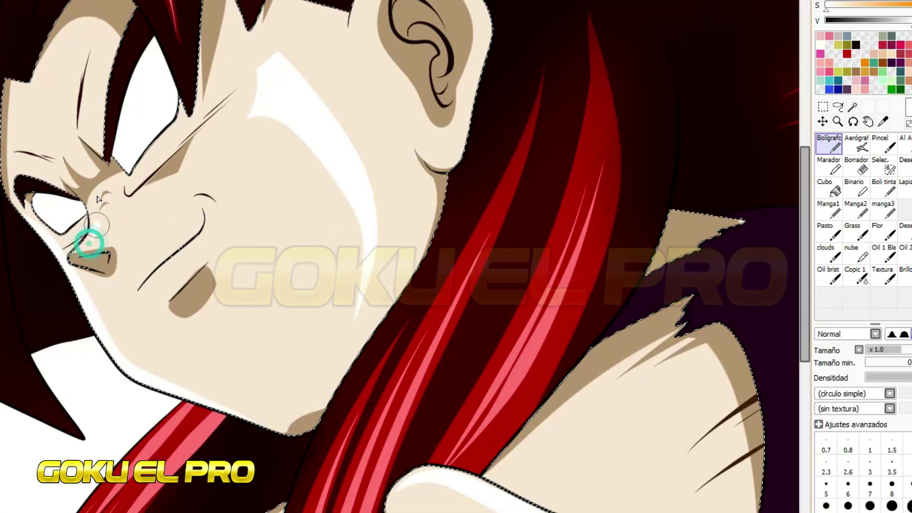
{"action": "left_click_drag", "start_coordinate": [99, 202], "coordinate": [90, 220]}
{"action": "left_click_drag", "start_coordinate": [38, 145], "coordinate": [19, 143]}
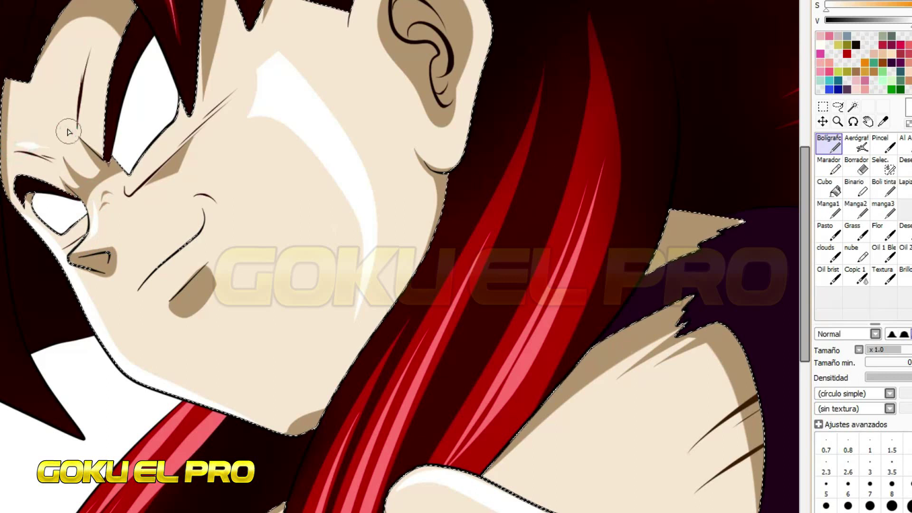
{"action": "scroll", "coordinate": [111, 76], "scroll_direction": "down", "scroll_amount": 3}
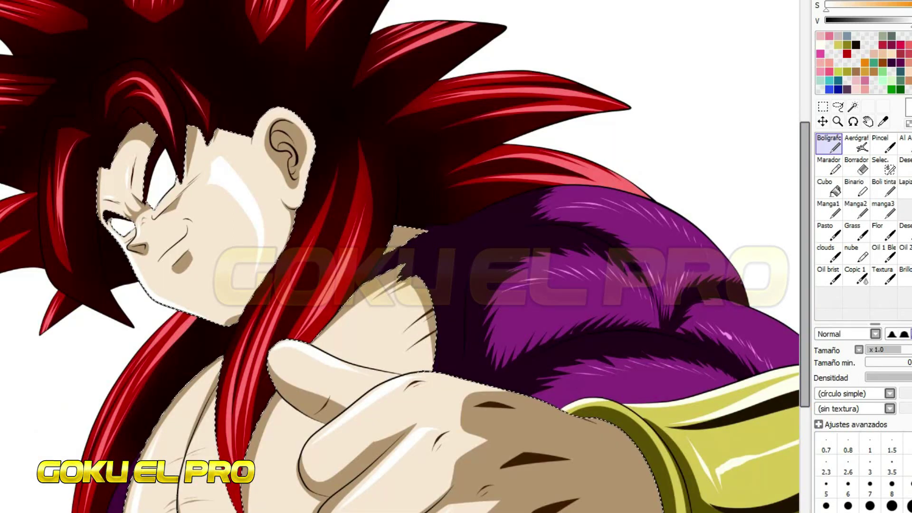
Airbrush a soft light red blush at reduced density over the forehead, temple and side of the cheek.
{"action": "left_click", "coordinate": [856, 142]}
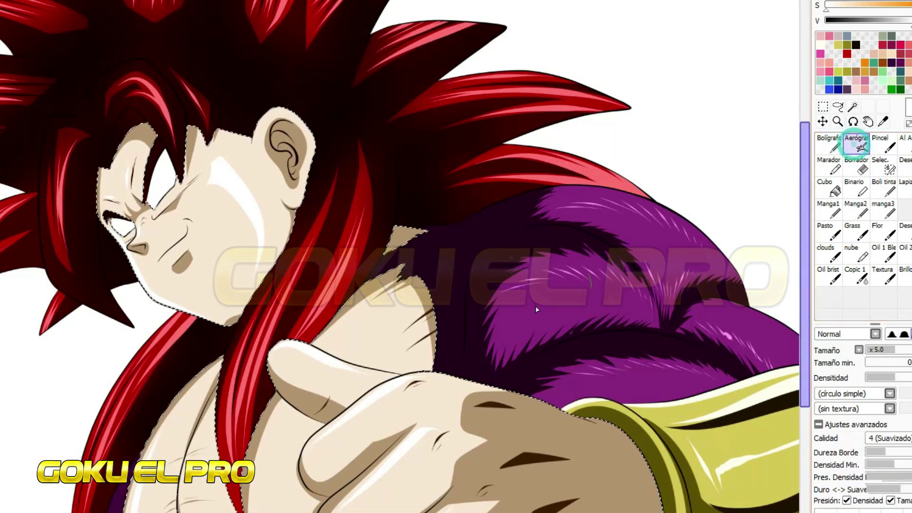
{"action": "left_click", "coordinate": [848, 54]}
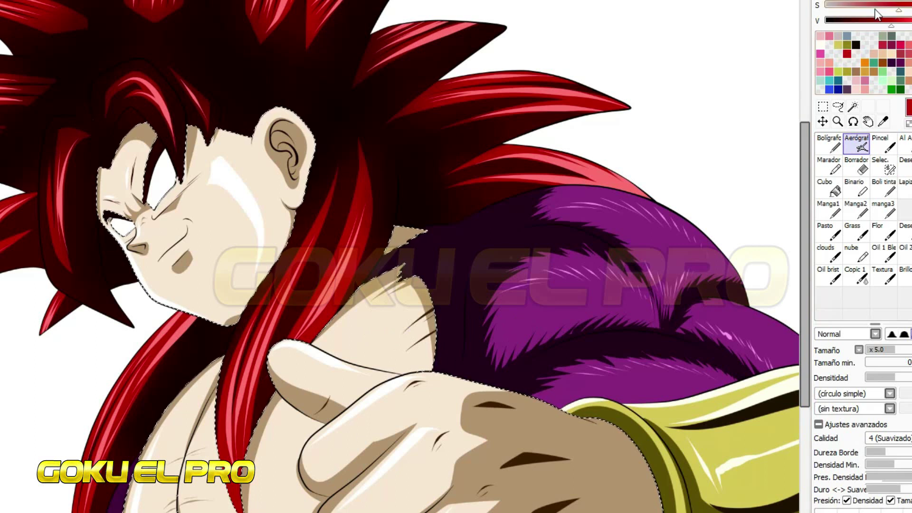
{"action": "scroll", "coordinate": [190, 114], "scroll_direction": "up", "scroll_amount": 2}
{"action": "left_click", "coordinate": [882, 378]}
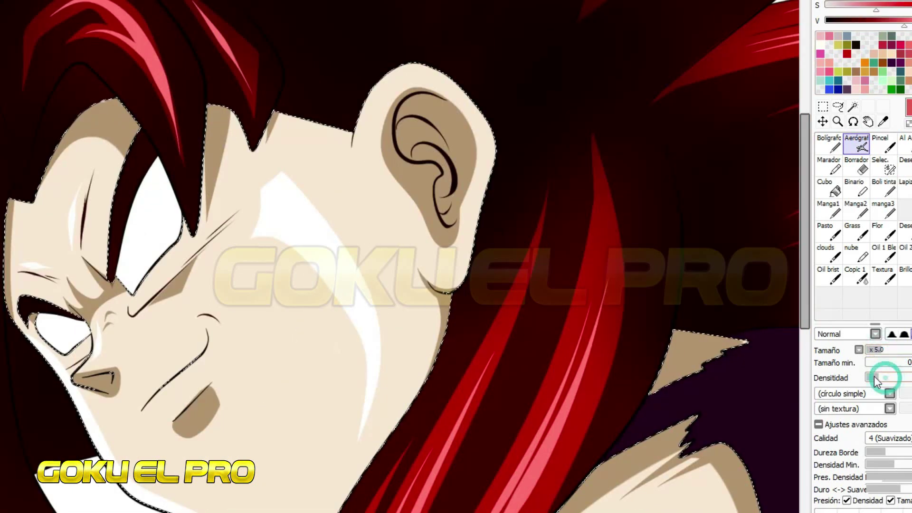
{"action": "mouse_move", "coordinate": [95, 142]}
{"action": "left_mouse_down"}
{"action": "mouse_move", "coordinate": [112, 92]}
{"action": "mouse_move", "coordinate": [199, 166]}
{"action": "mouse_move", "coordinate": [315, 138]}
{"action": "mouse_move", "coordinate": [397, 251]}
{"action": "left_mouse_up"}
{"action": "scroll", "coordinate": [397, 251], "scroll_direction": "down", "scroll_amount": 2}
{"action": "scroll", "coordinate": [303, 110], "scroll_direction": "up", "scroll_amount": 2}
{"action": "scroll", "coordinate": [303, 110], "scroll_direction": "up", "scroll_amount": 1}
{"action": "left_click_drag", "start_coordinate": [312, 147], "coordinate": [287, 175]}
Airbrush the same red onto the shoulder, the upper chest and the shaded lower part of the hand.
{"action": "scroll", "coordinate": [287, 175], "scroll_direction": "down", "scroll_amount": 1}
{"action": "mouse_move", "coordinate": [519, 112]}
{"action": "left_mouse_down"}
{"action": "mouse_move", "coordinate": [417, 225]}
{"action": "mouse_move", "coordinate": [499, 285]}
{"action": "mouse_move", "coordinate": [523, 352]}
{"action": "mouse_move", "coordinate": [490, 200]}
{"action": "left_mouse_up"}
{"action": "scroll", "coordinate": [215, 268], "scroll_direction": "up", "scroll_amount": 2}
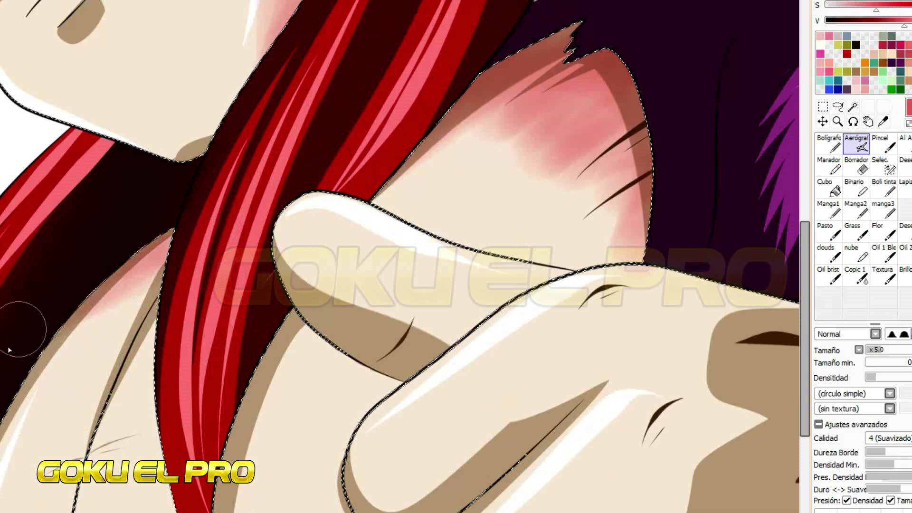
{"action": "scroll", "coordinate": [366, 350], "scroll_direction": "down", "scroll_amount": 2}
{"action": "scroll", "coordinate": [417, 387], "scroll_direction": "up", "scroll_amount": 3}
{"action": "mouse_move", "coordinate": [372, 492]}
{"action": "left_mouse_down"}
{"action": "mouse_move", "coordinate": [475, 470]}
{"action": "mouse_move", "coordinate": [437, 428]}
{"action": "mouse_move", "coordinate": [515, 499]}
{"action": "left_mouse_up"}
{"action": "scroll", "coordinate": [464, 341], "scroll_direction": "down", "scroll_amount": 3}
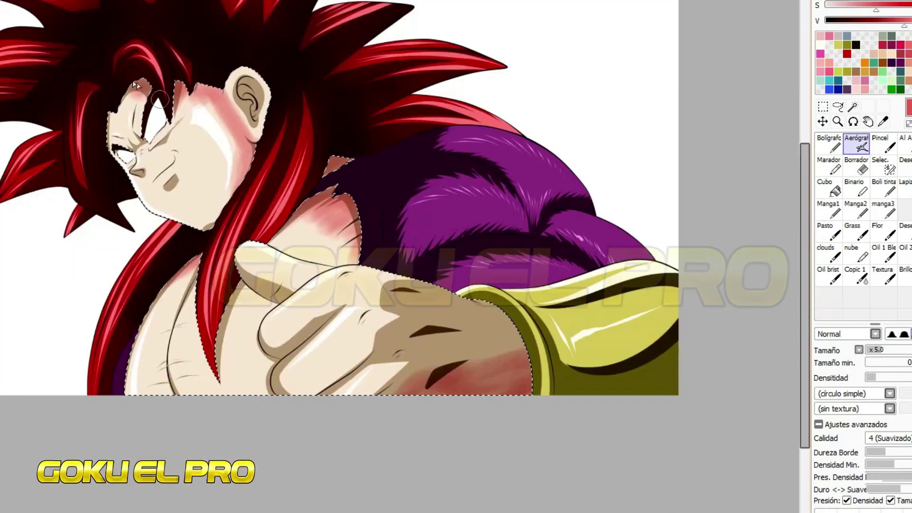
Airbrush more red around the forehead edges, the temple and the outer side of the cheek highlight.
{"action": "scroll", "coordinate": [119, 92], "scroll_direction": "up", "scroll_amount": 6}
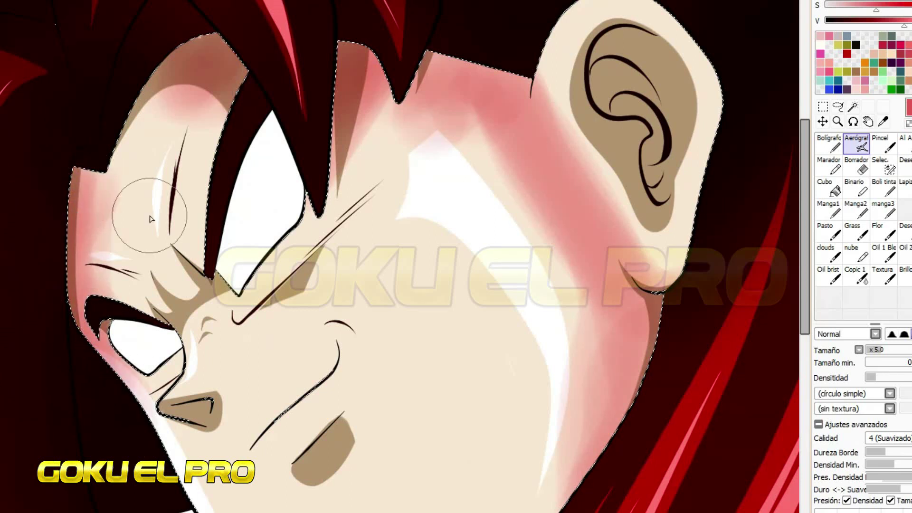
{"action": "scroll", "coordinate": [73, 298], "scroll_direction": "up", "scroll_amount": 1}
{"action": "mouse_move", "coordinate": [132, 91]}
{"action": "left_mouse_down"}
{"action": "mouse_move", "coordinate": [285, 78]}
{"action": "mouse_move", "coordinate": [455, 83]}
{"action": "mouse_move", "coordinate": [632, 255]}
{"action": "mouse_move", "coordinate": [584, 386]}
{"action": "left_mouse_up"}
{"action": "scroll", "coordinate": [584, 386], "scroll_direction": "down", "scroll_amount": 1}
Blend the red blush smoothly into the skin of the forehead, temple and cheek.
{"action": "key", "text": "d"}
{"action": "left_click_drag", "start_coordinate": [898, 350], "coordinate": [889, 350]}
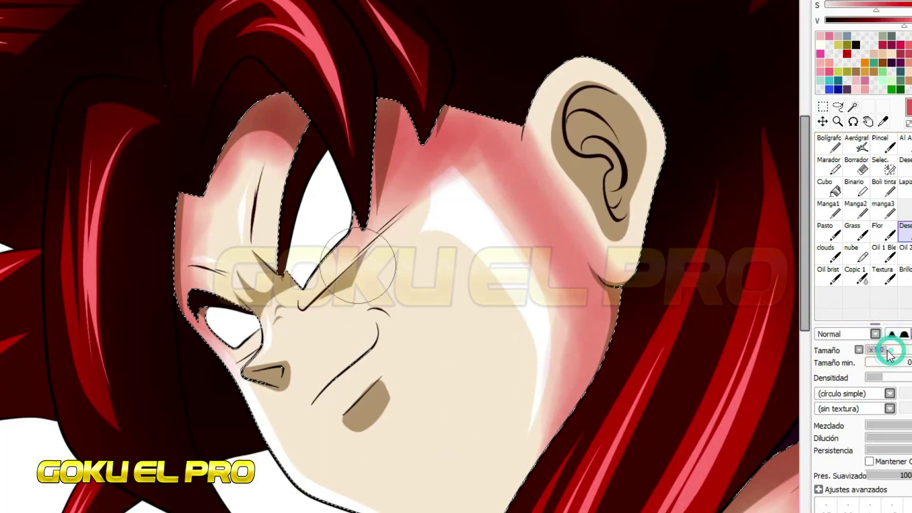
{"action": "left_click_drag", "start_coordinate": [209, 280], "coordinate": [282, 102]}
{"action": "mouse_move", "coordinate": [390, 180]}
{"action": "left_mouse_down"}
{"action": "mouse_move", "coordinate": [424, 280]}
{"action": "mouse_move", "coordinate": [617, 268]}
{"action": "left_mouse_up"}
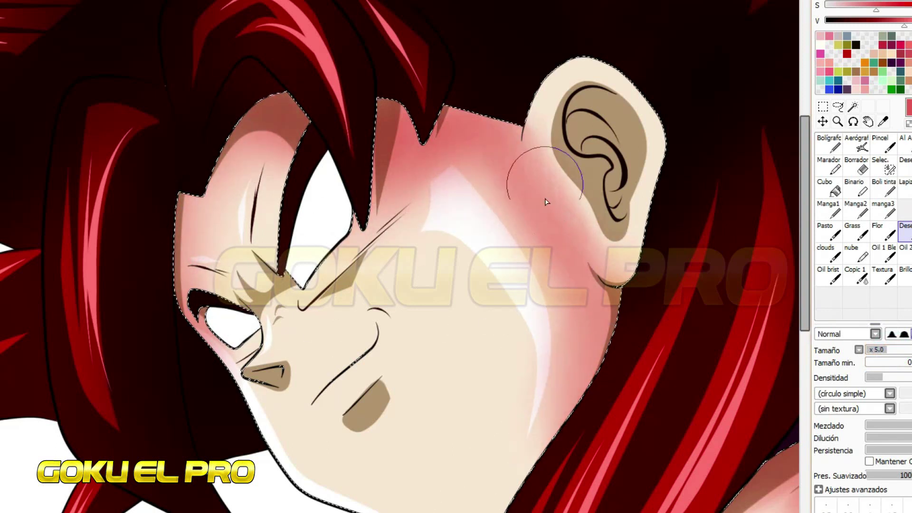
{"action": "scroll", "coordinate": [205, 217], "scroll_direction": "down", "scroll_amount": 3}
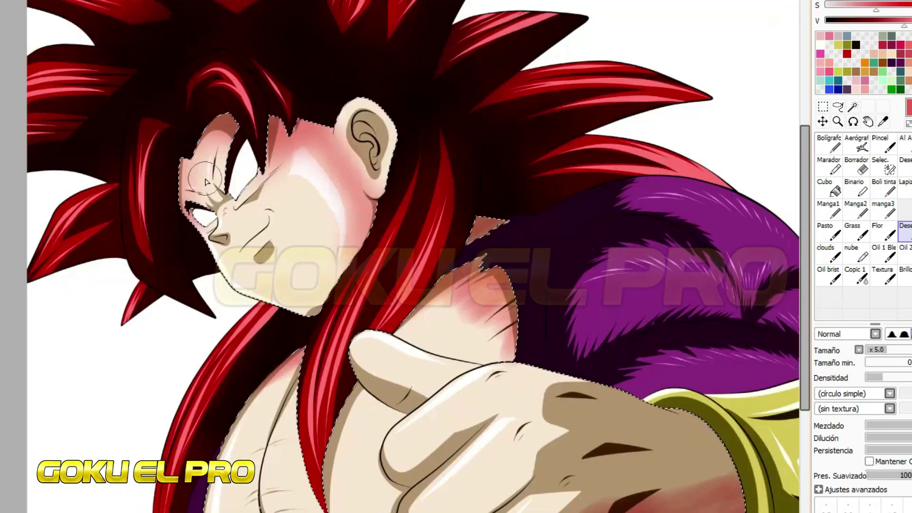
Blend the red tones on the shoulder, chest and back of the hand into the surrounding skin.
{"action": "scroll", "coordinate": [380, 93], "scroll_direction": "up", "scroll_amount": 4}
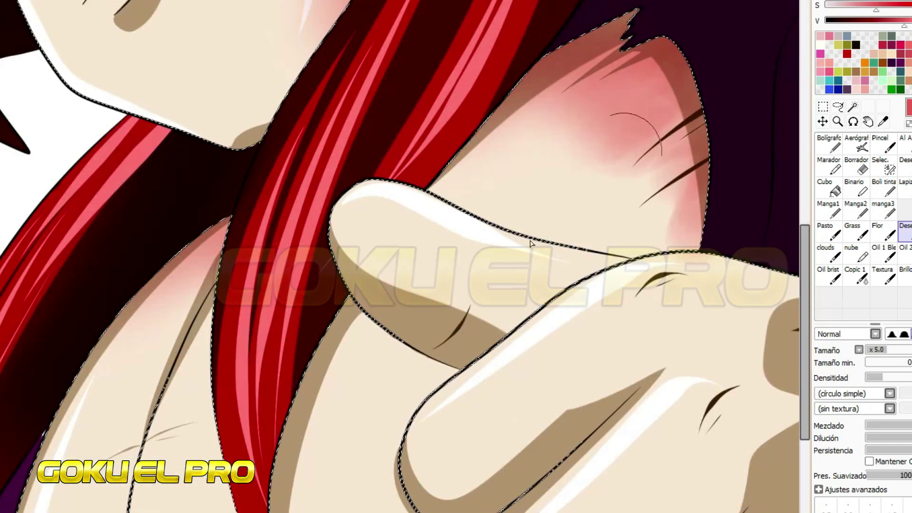
{"action": "scroll", "coordinate": [611, 64], "scroll_direction": "down", "scroll_amount": 3}
{"action": "scroll", "coordinate": [631, 275], "scroll_direction": "up", "scroll_amount": 4}
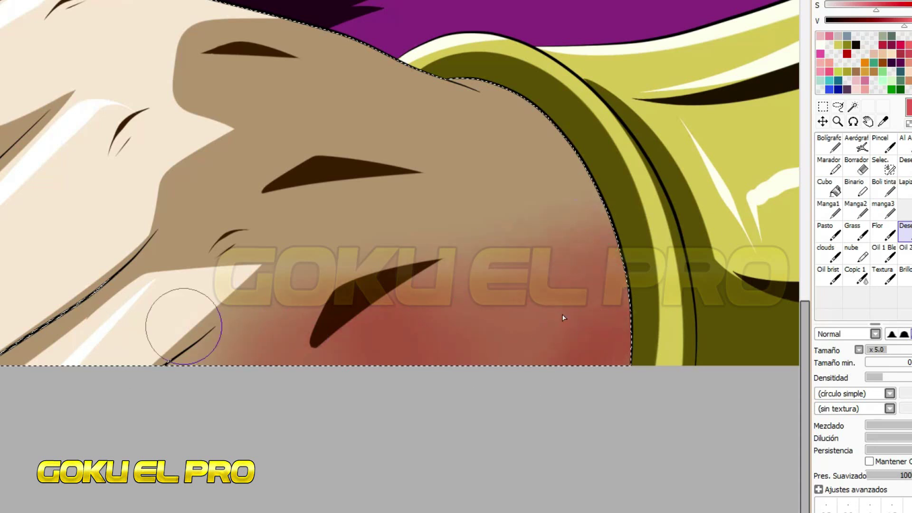
{"action": "scroll", "coordinate": [525, 366], "scroll_direction": "down", "scroll_amount": 3}
{"action": "scroll", "coordinate": [525, 301], "scroll_direction": "up", "scroll_amount": 4}
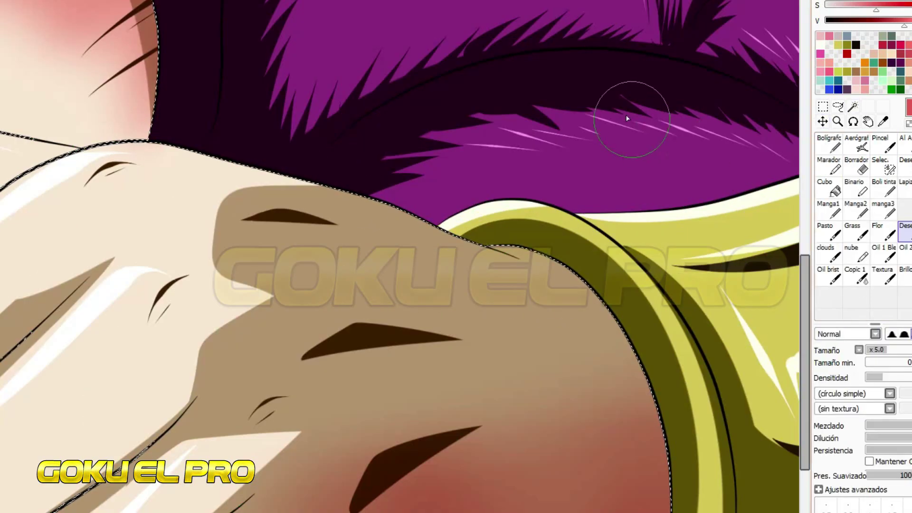
Paint spiky purple fur around the wrist beside the yellow cuff, using the purple sampled from the arm fur.
{"action": "left_click", "coordinate": [617, 133], "text": "alt"}
{"action": "left_click", "coordinate": [829, 143]}
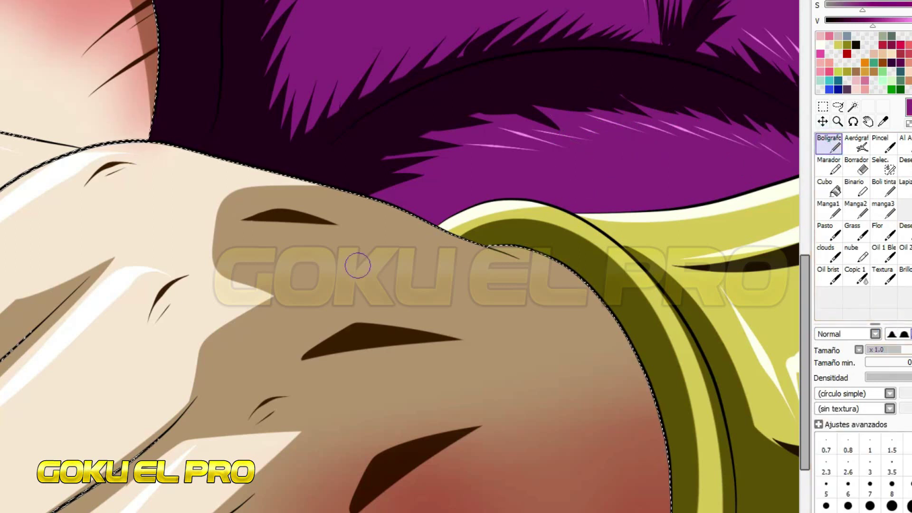
{"action": "left_click_drag", "start_coordinate": [418, 240], "coordinate": [537, 266]}
{"action": "left_click_drag", "start_coordinate": [442, 285], "coordinate": [579, 308]}
{"action": "left_click_drag", "start_coordinate": [456, 313], "coordinate": [613, 332]}
{"action": "left_click_drag", "start_coordinate": [446, 401], "coordinate": [589, 380]}
{"action": "left_click_drag", "start_coordinate": [475, 456], "coordinate": [651, 370]}
{"action": "left_click_drag", "start_coordinate": [499, 494], "coordinate": [661, 418]}
{"action": "left_click_drag", "start_coordinate": [522, 510], "coordinate": [684, 456]}
{"action": "left_click_drag", "start_coordinate": [580, 510], "coordinate": [668, 460]}
{"action": "mouse_move", "coordinate": [545, 476]}
{"action": "left_mouse_down"}
{"action": "mouse_move", "coordinate": [564, 446]}
{"action": "mouse_move", "coordinate": [532, 432]}
{"action": "mouse_move", "coordinate": [519, 402]}
{"action": "mouse_move", "coordinate": [533, 389]}
{"action": "mouse_move", "coordinate": [539, 340]}
{"action": "mouse_move", "coordinate": [452, 348]}
{"action": "left_mouse_up"}
{"action": "mouse_move", "coordinate": [544, 338]}
{"action": "left_mouse_down"}
{"action": "mouse_move", "coordinate": [474, 322]}
{"action": "mouse_move", "coordinate": [438, 302]}
{"action": "mouse_move", "coordinate": [467, 263]}
{"action": "mouse_move", "coordinate": [378, 212]}
{"action": "left_mouse_up"}
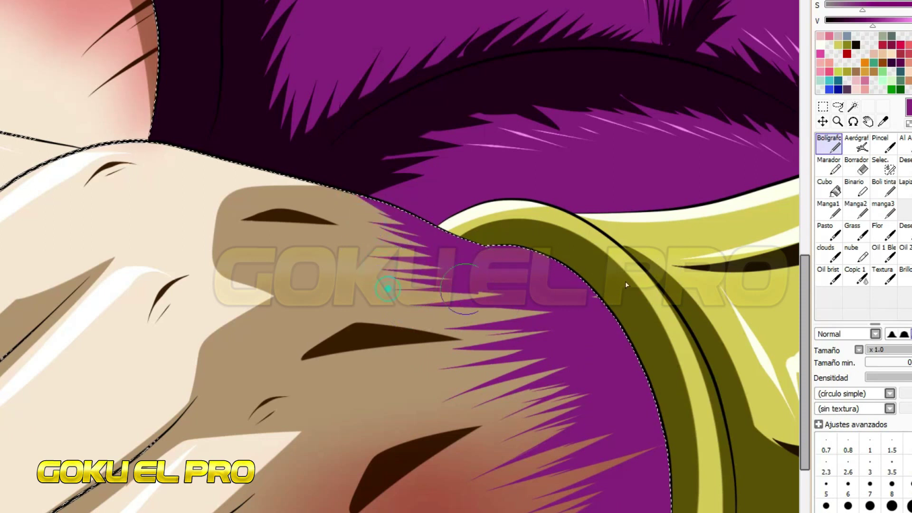
{"action": "left_click_drag", "start_coordinate": [542, 309], "coordinate": [427, 323]}
{"action": "left_click_drag", "start_coordinate": [551, 337], "coordinate": [451, 344]}
{"action": "left_click_drag", "start_coordinate": [594, 470], "coordinate": [504, 504]}
{"action": "left_click_drag", "start_coordinate": [577, 394], "coordinate": [458, 374]}
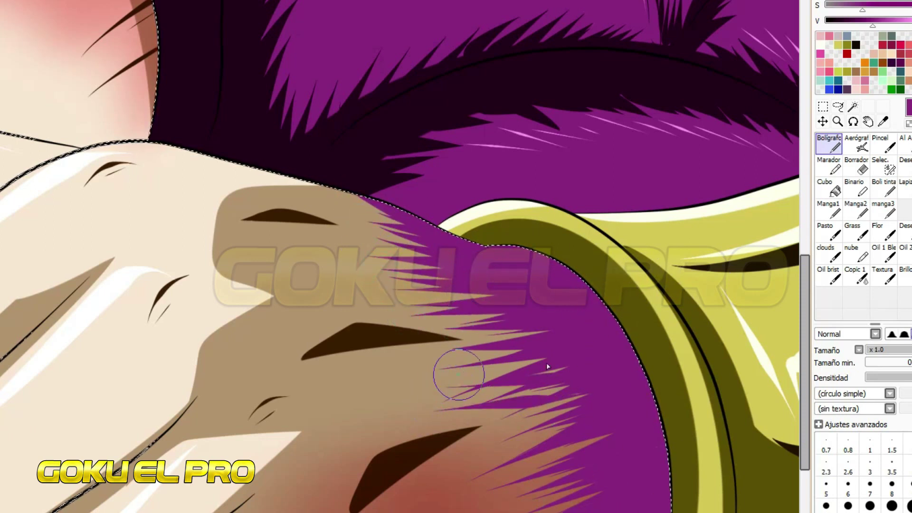
Add more purple fur spikes reaching over the tan shadow beside the wrist.
{"action": "left_click_drag", "start_coordinate": [567, 396], "coordinate": [468, 387]}
{"action": "left_click_drag", "start_coordinate": [555, 333], "coordinate": [448, 326]}
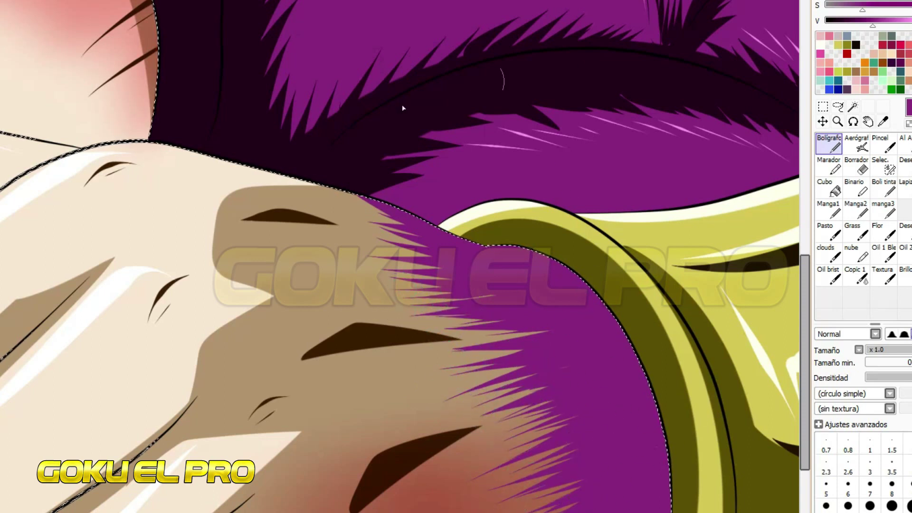
Paint dark fur shadow spikes along the upper cuff edge of the wrist, using the dark purple sampled from the arm fur.
{"action": "left_click", "coordinate": [389, 106], "text": "alt"}
{"action": "left_click_drag", "start_coordinate": [504, 254], "coordinate": [409, 230]}
{"action": "left_click_drag", "start_coordinate": [531, 249], "coordinate": [427, 266]}
{"action": "left_click_drag", "start_coordinate": [570, 263], "coordinate": [508, 266]}
{"action": "left_click_drag", "start_coordinate": [589, 280], "coordinate": [528, 285]}
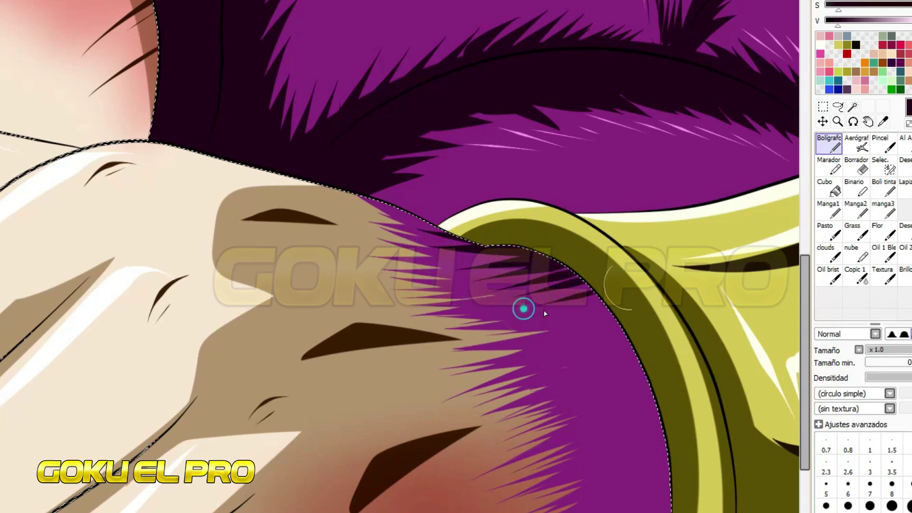
{"action": "left_click_drag", "start_coordinate": [627, 361], "coordinate": [549, 381]}
{"action": "mouse_move", "coordinate": [618, 342]}
{"action": "left_mouse_down"}
{"action": "mouse_move", "coordinate": [523, 363]}
{"action": "mouse_move", "coordinate": [546, 325]}
{"action": "left_mouse_up"}
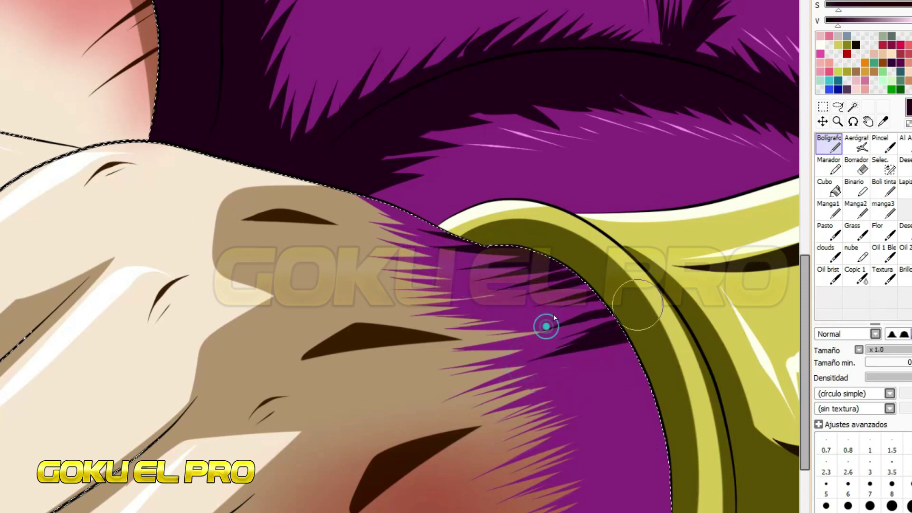
{"action": "left_click_drag", "start_coordinate": [611, 299], "coordinate": [512, 300]}
{"action": "left_click_drag", "start_coordinate": [589, 285], "coordinate": [540, 295]}
{"action": "mouse_move", "coordinate": [631, 342]}
{"action": "left_mouse_down"}
{"action": "mouse_move", "coordinate": [518, 380]}
{"action": "mouse_move", "coordinate": [535, 395]}
{"action": "left_mouse_up"}
{"action": "left_click_drag", "start_coordinate": [651, 363], "coordinate": [558, 411]}
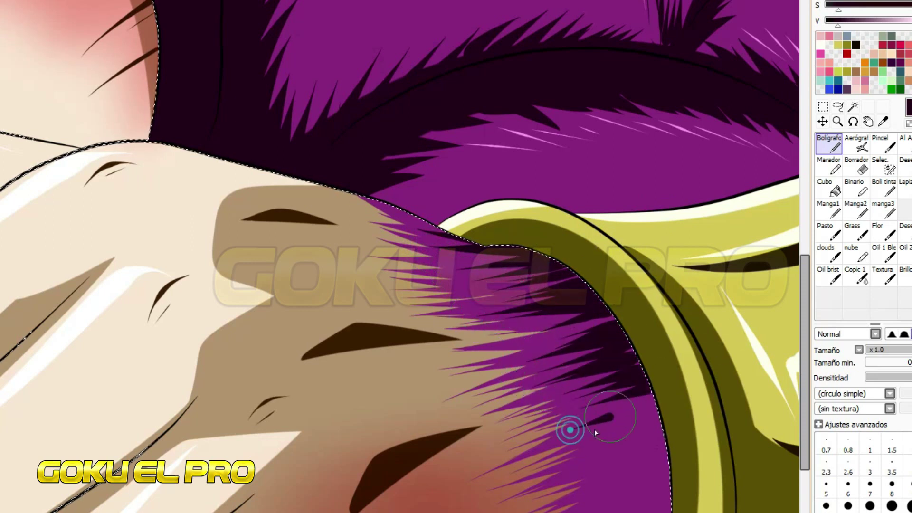
Continue the dark purple shadow spikes down the wrist fur and thicken the shadow along the whole cuff edge.
{"action": "left_click_drag", "start_coordinate": [655, 394], "coordinate": [594, 437]}
{"action": "left_click_drag", "start_coordinate": [648, 425], "coordinate": [572, 475]}
{"action": "left_click_drag", "start_coordinate": [648, 456], "coordinate": [560, 509]}
{"action": "left_click_drag", "start_coordinate": [667, 475], "coordinate": [577, 510]}
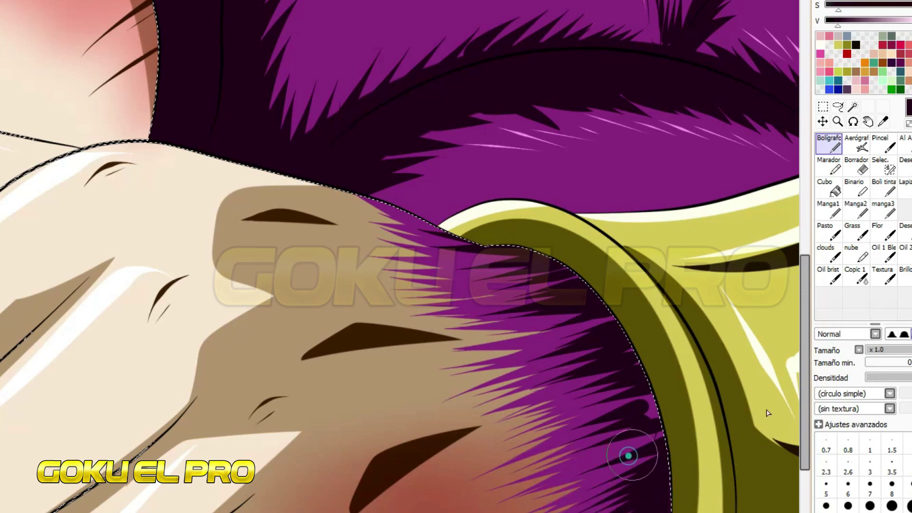
{"action": "left_click_drag", "start_coordinate": [653, 409], "coordinate": [559, 420]}
{"action": "left_click_drag", "start_coordinate": [593, 319], "coordinate": [516, 350]}
{"action": "left_click_drag", "start_coordinate": [577, 257], "coordinate": [423, 317]}
{"action": "left_click_drag", "start_coordinate": [565, 235], "coordinate": [430, 281]}
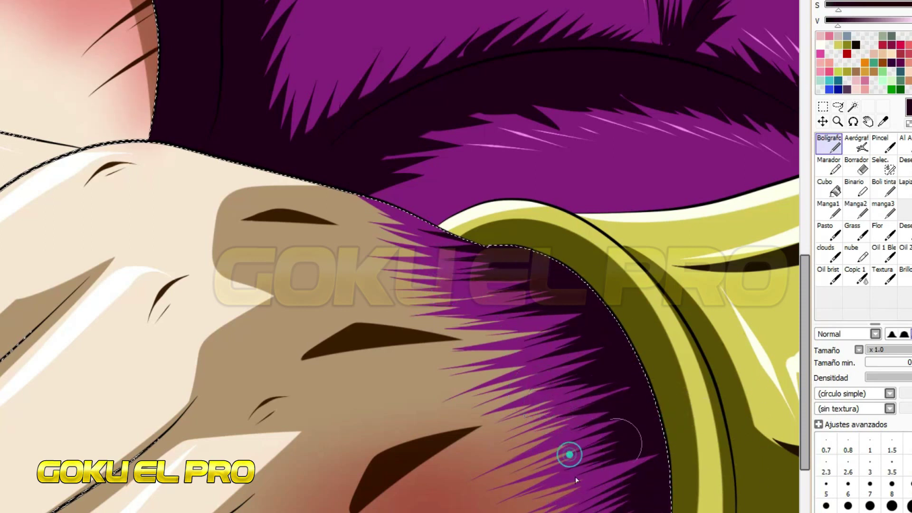
Airbrush more red on the back of the hand beside the wrist fur and blend it into the skin.
{"action": "scroll", "coordinate": [473, 323], "scroll_direction": "down", "scroll_amount": 3}
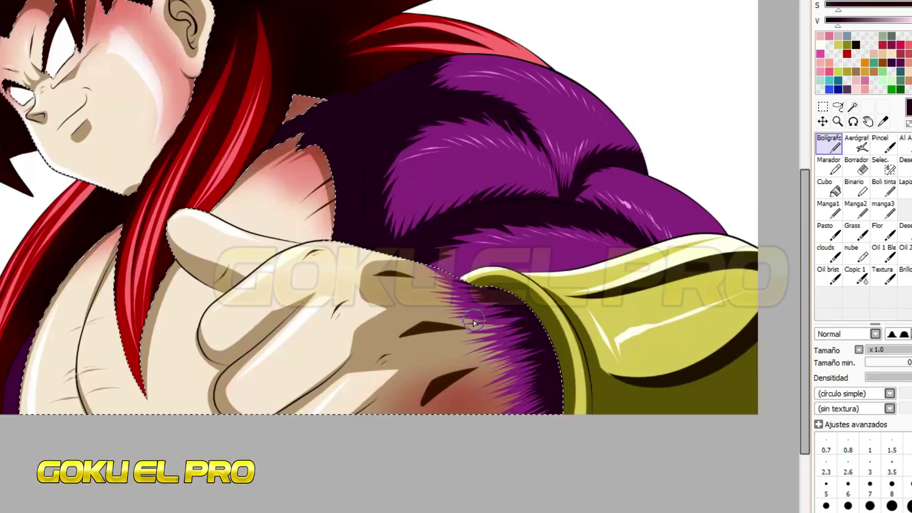
{"action": "scroll", "coordinate": [473, 323], "scroll_direction": "down", "scroll_amount": 3}
{"action": "scroll", "coordinate": [199, 119], "scroll_direction": "up", "scroll_amount": 4}
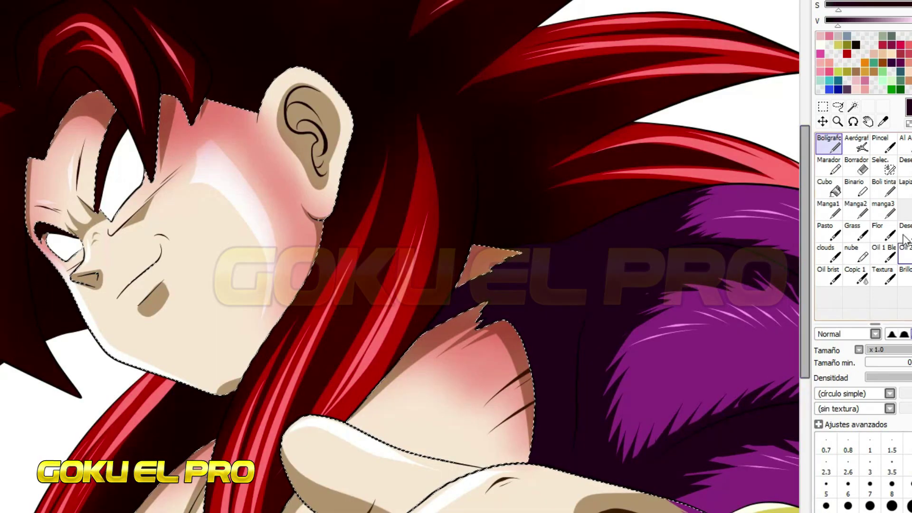
{"action": "key", "text": "b"}
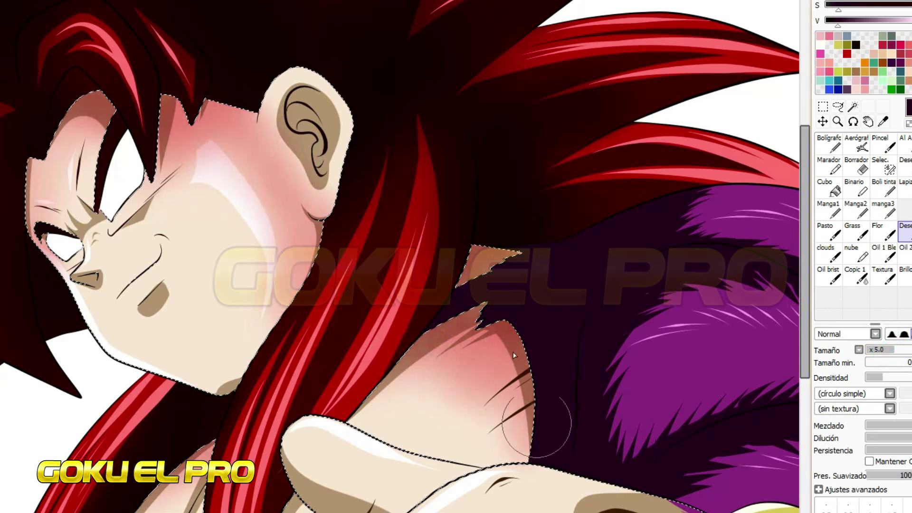
{"action": "scroll", "coordinate": [489, 394], "scroll_direction": "down", "scroll_amount": 4}
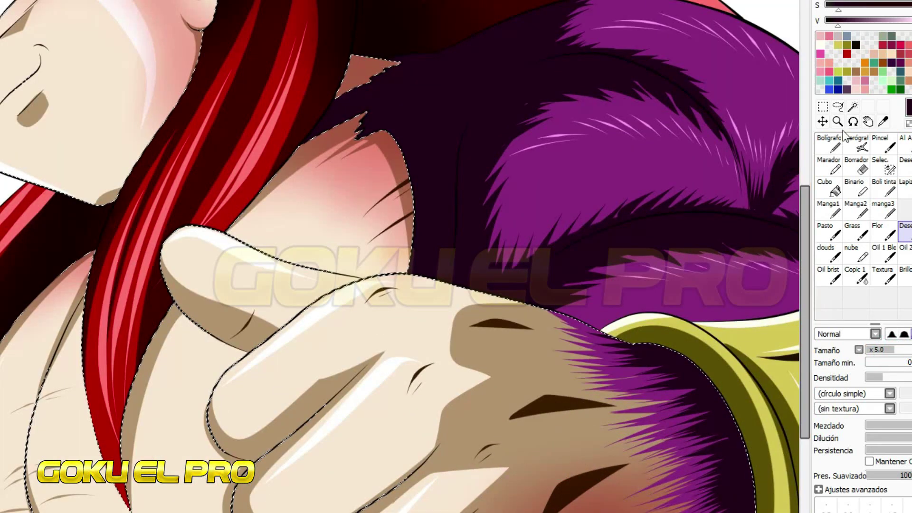
{"action": "key", "text": "a"}
{"action": "mouse_move", "coordinate": [751, 411]}
{"action": "left_mouse_down"}
{"action": "mouse_move", "coordinate": [674, 489]}
{"action": "mouse_move", "coordinate": [561, 503]}
{"action": "mouse_move", "coordinate": [494, 499]}
{"action": "left_mouse_up"}
{"action": "key", "text": "d"}
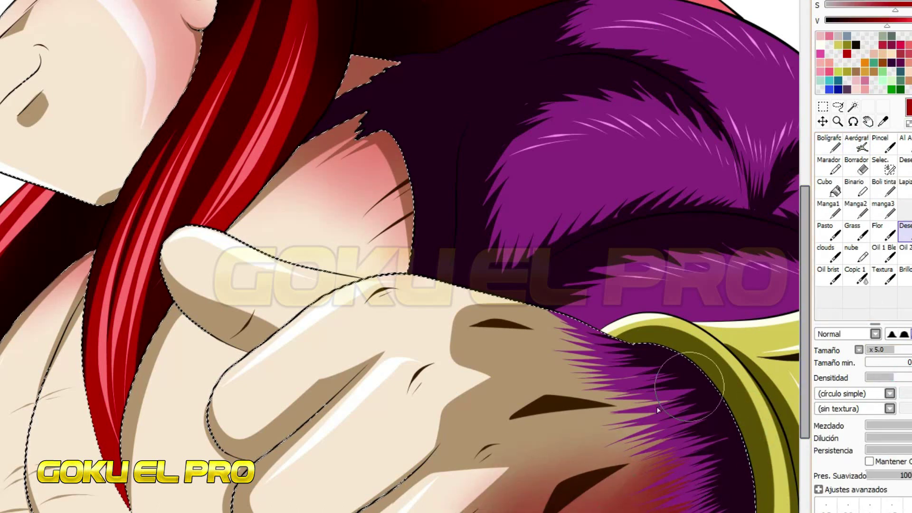
Airbrush stronger red on the shoulder, neck, forehead and cheek, and blend it smoothly into the skin.
{"action": "scroll", "coordinate": [404, 256], "scroll_direction": "down", "scroll_amount": 5}
{"action": "scroll", "coordinate": [304, 204], "scroll_direction": "up", "scroll_amount": 5}
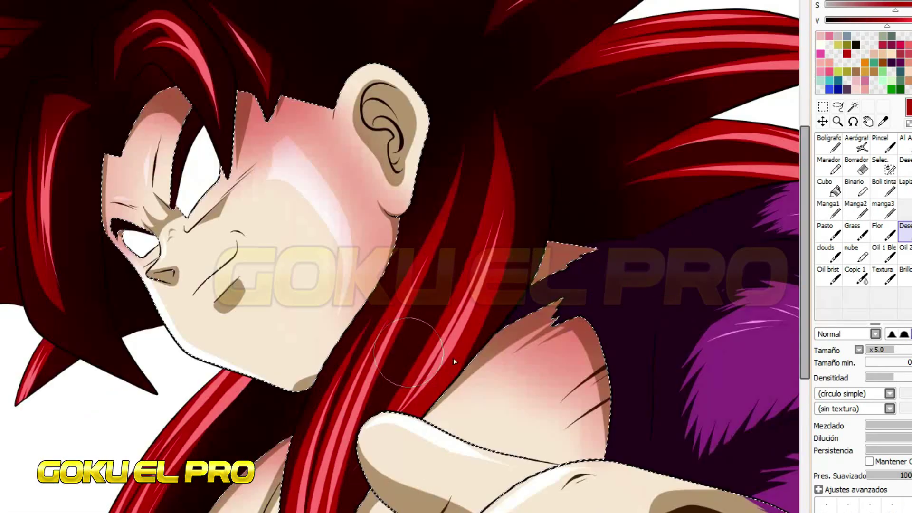
{"action": "key", "text": "a"}
{"action": "mouse_move", "coordinate": [576, 248]}
{"action": "left_mouse_down"}
{"action": "mouse_move", "coordinate": [546, 366]}
{"action": "mouse_move", "coordinate": [579, 418]}
{"action": "mouse_move", "coordinate": [618, 376]}
{"action": "left_mouse_up"}
{"action": "mouse_move", "coordinate": [217, 77]}
{"action": "left_mouse_down"}
{"action": "mouse_move", "coordinate": [266, 124]}
{"action": "mouse_move", "coordinate": [361, 285]}
{"action": "mouse_move", "coordinate": [142, 142]}
{"action": "mouse_move", "coordinate": [317, 359]}
{"action": "left_mouse_up"}
{"action": "left_click", "coordinate": [904, 231]}
{"action": "mouse_move", "coordinate": [126, 228]}
{"action": "left_mouse_down"}
{"action": "mouse_move", "coordinate": [157, 152]}
{"action": "mouse_move", "coordinate": [247, 200]}
{"action": "mouse_move", "coordinate": [352, 190]}
{"action": "mouse_move", "coordinate": [332, 232]}
{"action": "left_mouse_up"}
{"action": "mouse_move", "coordinate": [433, 439]}
{"action": "left_mouse_down"}
{"action": "mouse_move", "coordinate": [519, 421]}
{"action": "mouse_move", "coordinate": [570, 456]}
{"action": "left_mouse_up"}
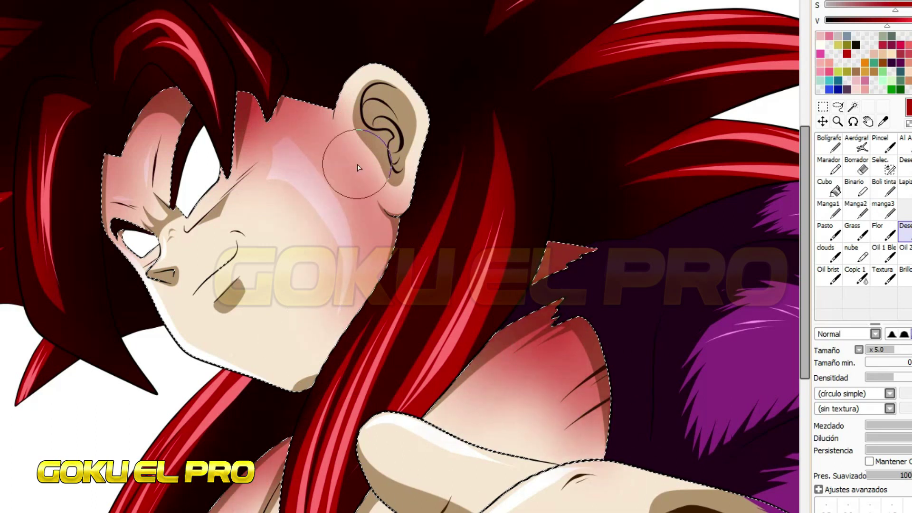
Increase the line weight of the outline around the thumb and hand.
{"action": "scroll", "coordinate": [359, 167], "scroll_direction": "down", "scroll_amount": 5}
{"action": "scroll", "coordinate": [358, 168], "scroll_direction": "down", "scroll_amount": 3}
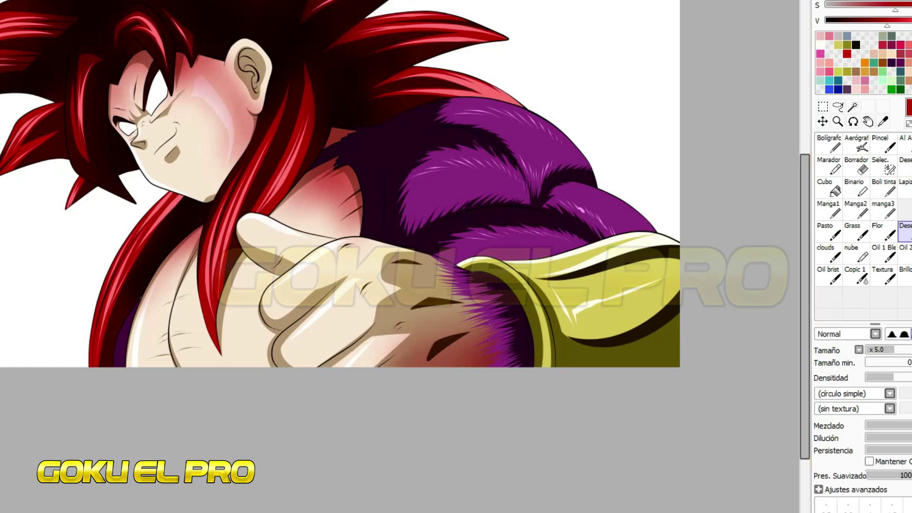
{"action": "scroll", "coordinate": [423, 132], "scroll_direction": "up", "scroll_amount": 3}
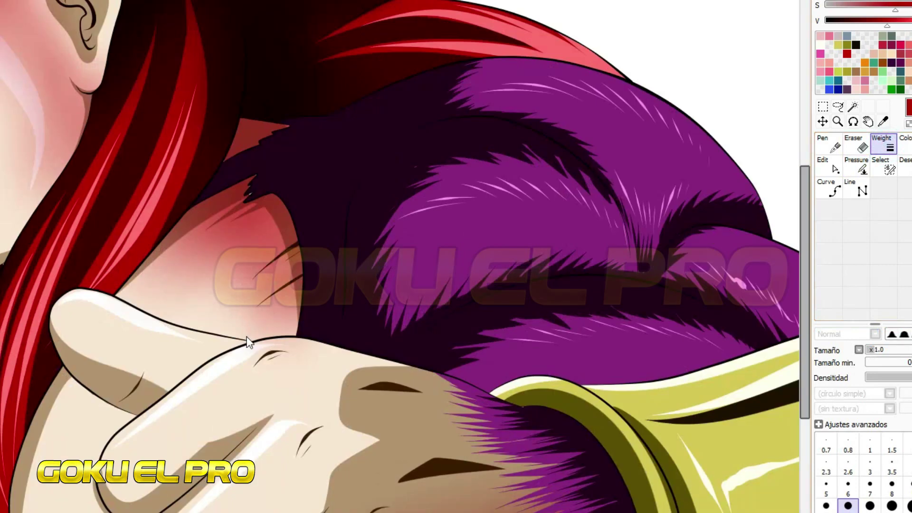
{"action": "left_click", "coordinate": [232, 335]}
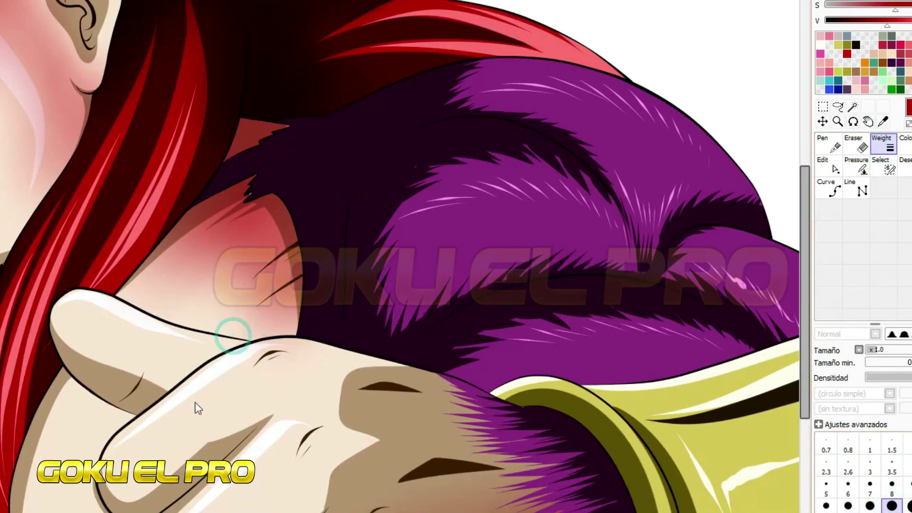
Cover the stray white pixels at the neck and shoulder skin tips with the sampled skin-shadow tan, using a size 3.5 pen.
{"action": "scroll", "coordinate": [228, 164], "scroll_direction": "up", "scroll_amount": 5}
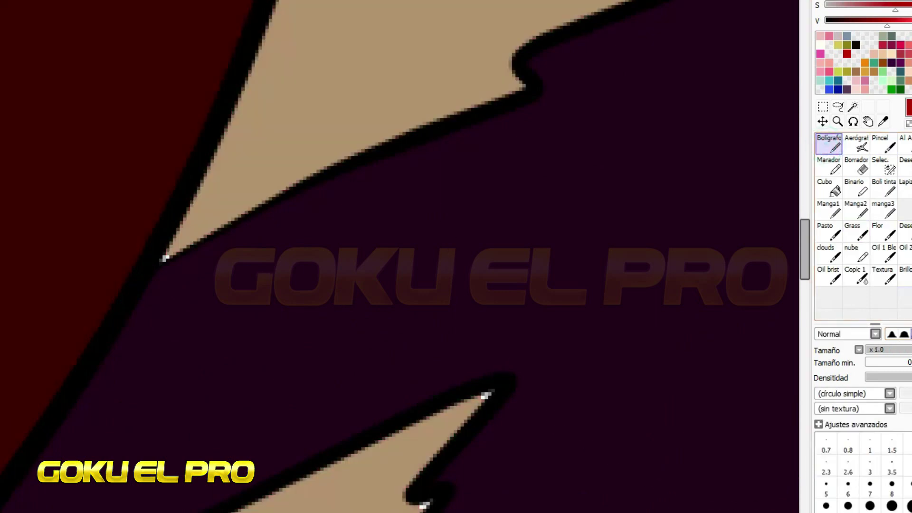
{"action": "left_click", "coordinate": [891, 466]}
{"action": "scroll", "coordinate": [422, 257], "scroll_direction": "up", "scroll_amount": 2}
{"action": "scroll", "coordinate": [421, 257], "scroll_direction": "up", "scroll_amount": 1}
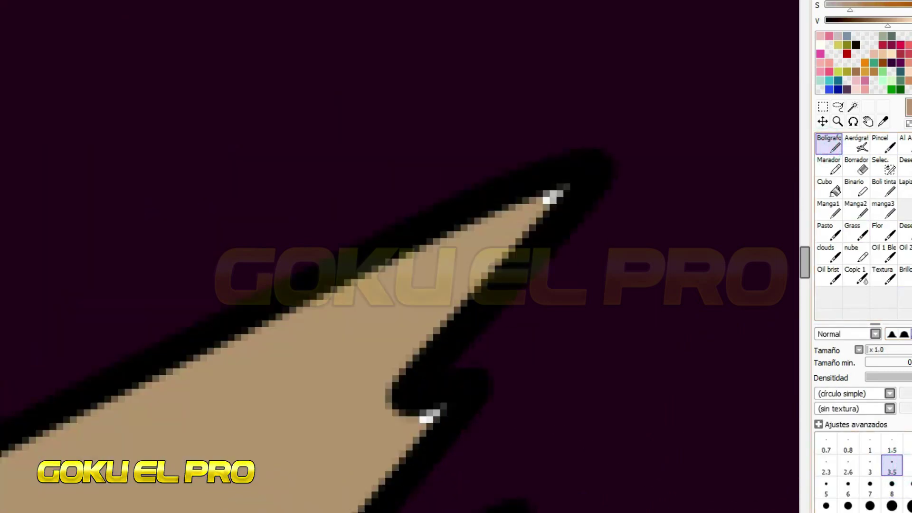
{"action": "scroll", "coordinate": [179, 132], "scroll_direction": "down", "scroll_amount": 2}
{"action": "scroll", "coordinate": [126, 238], "scroll_direction": "up", "scroll_amount": 2}
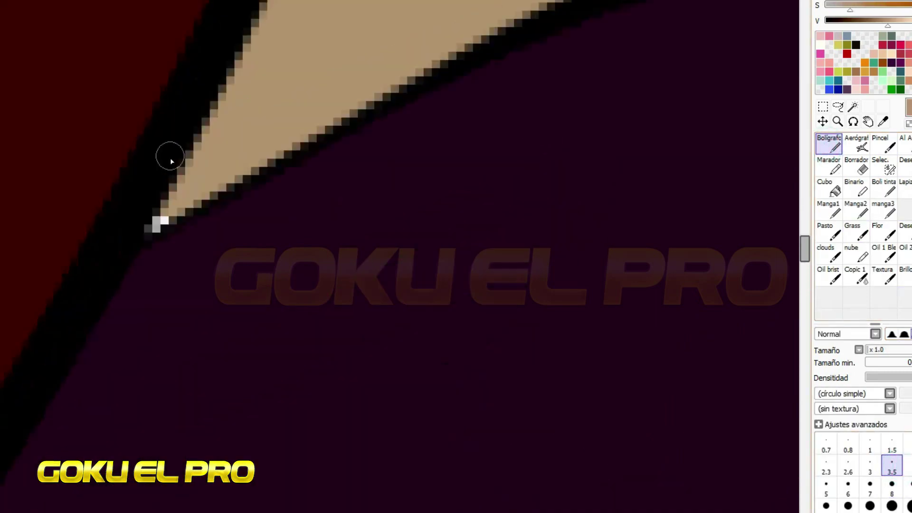
{"action": "scroll", "coordinate": [259, 224], "scroll_direction": "down", "scroll_amount": 2}
{"action": "scroll", "coordinate": [575, 166], "scroll_direction": "up", "scroll_amount": 2}
{"action": "left_click_drag", "start_coordinate": [575, 166], "coordinate": [566, 173]}
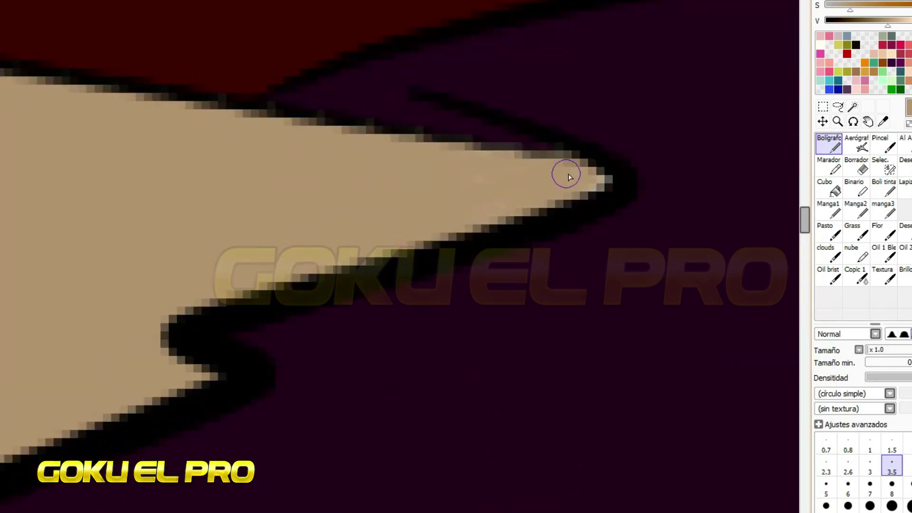
{"action": "scroll", "coordinate": [394, 199], "scroll_direction": "down", "scroll_amount": 5}
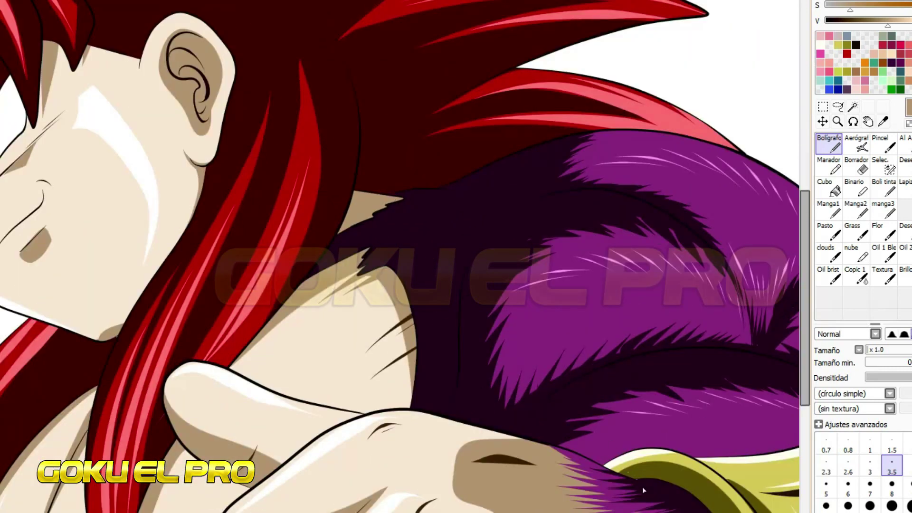
Cover the leftover light pixels along the skin edges up to the forehead hairline with the adjoining sampled colors.
{"action": "left_click", "coordinate": [643, 490], "text": "alt"}
{"action": "scroll", "coordinate": [644, 490], "scroll_direction": "up", "scroll_amount": 4}
{"action": "scroll", "coordinate": [476, 437], "scroll_direction": "down", "scroll_amount": 4}
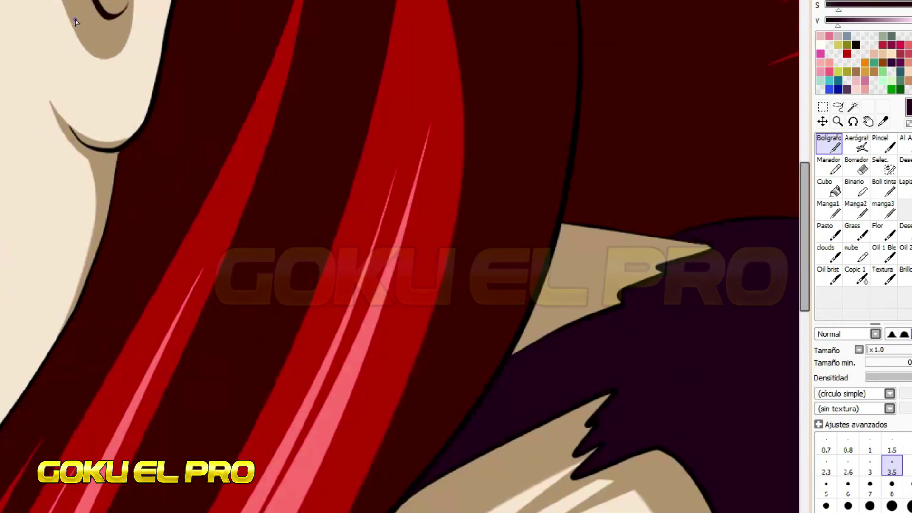
{"action": "scroll", "coordinate": [547, 294], "scroll_direction": "up", "scroll_amount": 4}
{"action": "scroll", "coordinate": [548, 294], "scroll_direction": "down", "scroll_amount": 3}
{"action": "scroll", "coordinate": [198, 149], "scroll_direction": "up", "scroll_amount": 6}
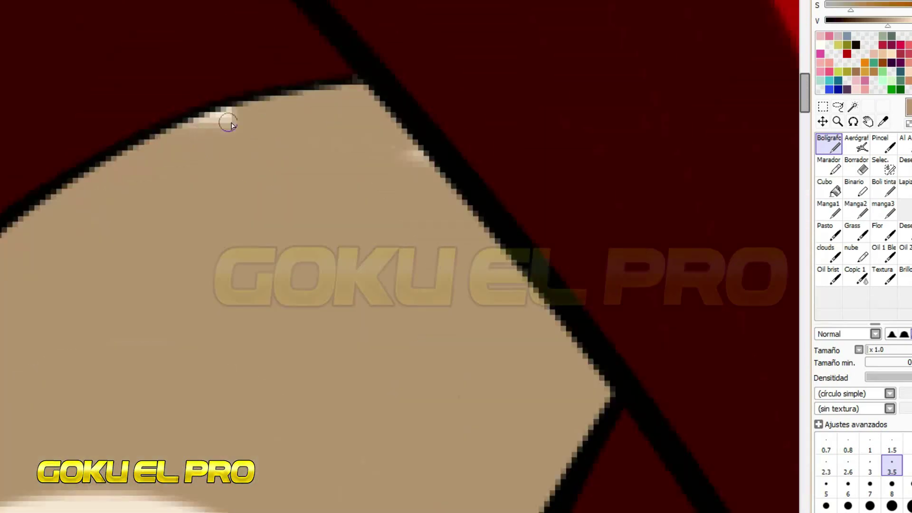
{"action": "left_click", "coordinate": [132, 132], "text": "alt"}
{"action": "scroll", "coordinate": [444, 289], "scroll_direction": "down", "scroll_amount": 4}
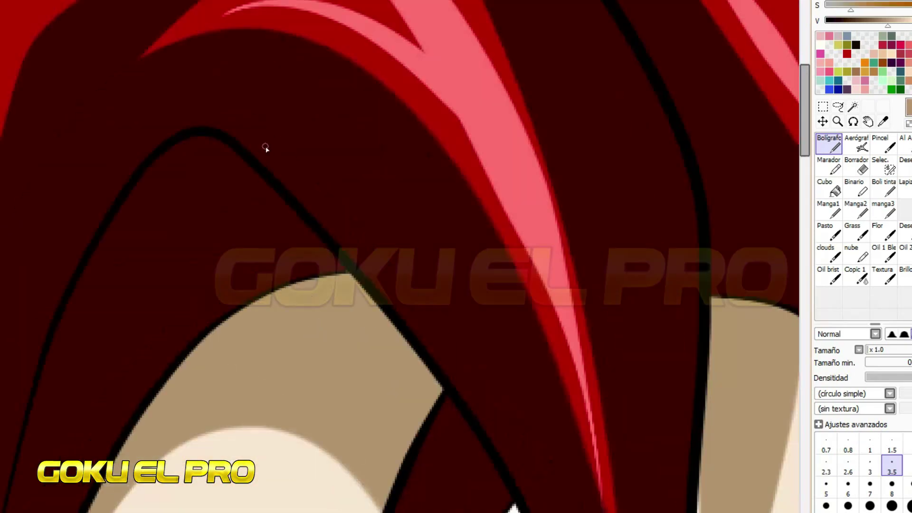
Fill the remaining light gaps beside the face and under the chin with the dark red sampled from the hair.
{"action": "scroll", "coordinate": [214, 264], "scroll_direction": "up", "scroll_amount": 5}
{"action": "left_click", "coordinate": [121, 245], "text": "alt"}
{"action": "scroll", "coordinate": [285, 457], "scroll_direction": "down", "scroll_amount": 4}
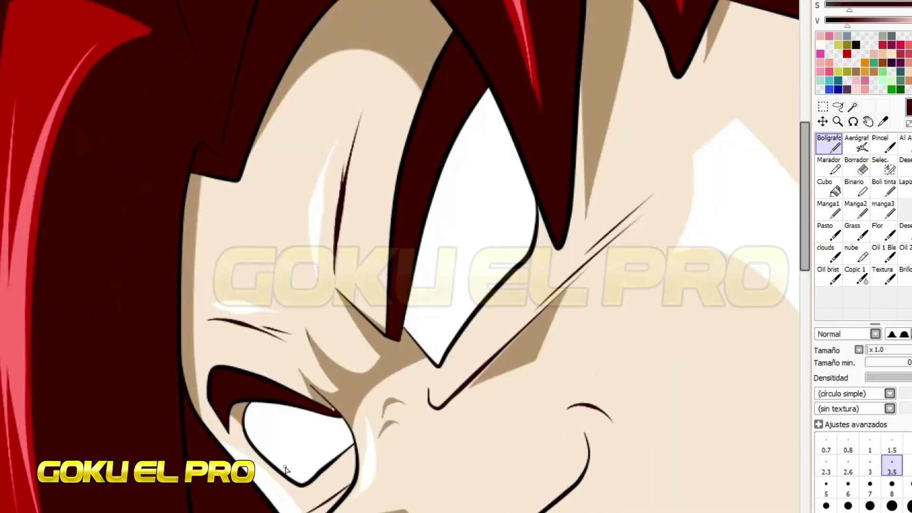
{"action": "scroll", "coordinate": [415, 354], "scroll_direction": "up", "scroll_amount": 6}
{"action": "left_click", "coordinate": [316, 422], "text": "alt"}
{"action": "scroll", "coordinate": [247, 303], "scroll_direction": "down", "scroll_amount": 4}
{"action": "scroll", "coordinate": [460, 207], "scroll_direction": "up", "scroll_amount": 5}
{"action": "left_click", "coordinate": [460, 206], "text": "alt"}
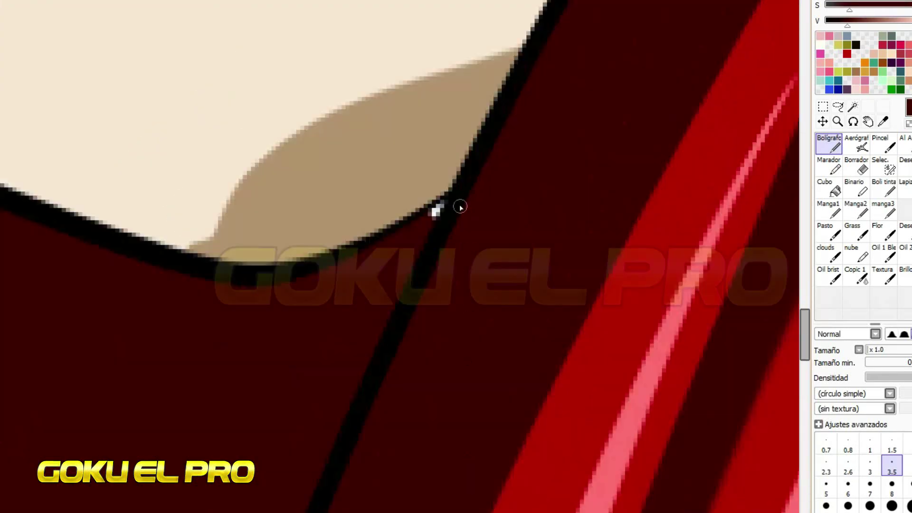
Fill the white gap between the lower hair strand and the chest with the sampled dark purple.
{"action": "scroll", "coordinate": [448, 210], "scroll_direction": "down", "scroll_amount": 4}
{"action": "scroll", "coordinate": [256, 85], "scroll_direction": "up", "scroll_amount": 6}
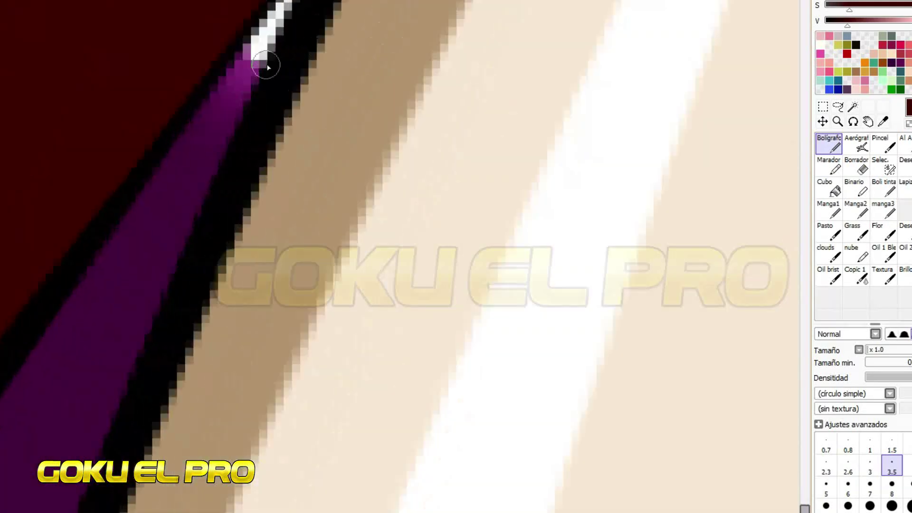
{"action": "left_click", "coordinate": [172, 186], "text": "alt"}
{"action": "left_click_drag", "start_coordinate": [212, 123], "coordinate": [285, 6]}
{"action": "scroll", "coordinate": [113, 326], "scroll_direction": "down", "scroll_amount": 6}
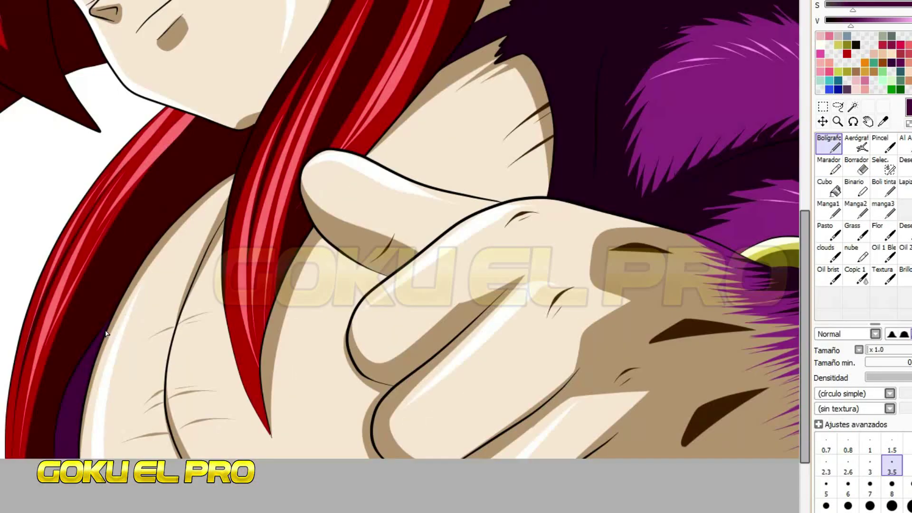
Duplicate the lower outline of the far eye slightly inward and trim its end at the inner corner.
{"action": "scroll", "coordinate": [226, 155], "scroll_direction": "up", "scroll_amount": 4}
{"action": "scroll", "coordinate": [225, 155], "scroll_direction": "up", "scroll_amount": 3}
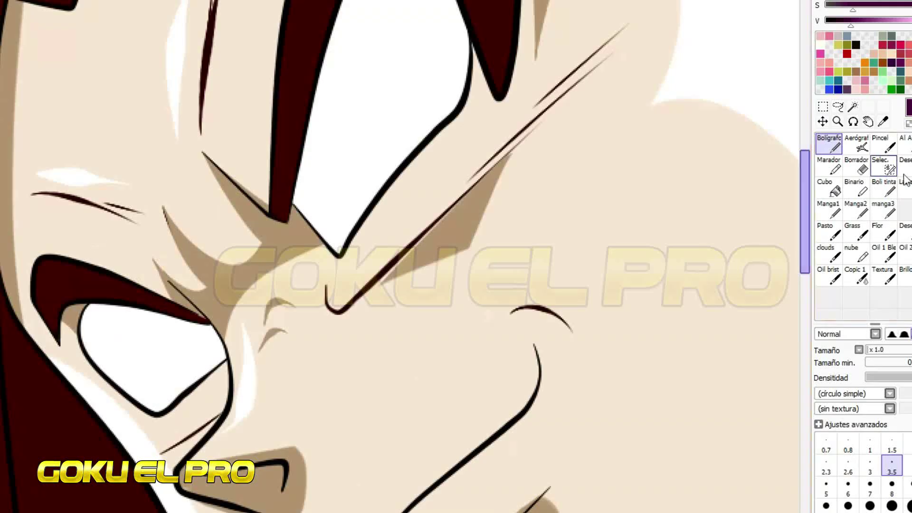
{"action": "left_click", "coordinate": [829, 165]}
{"action": "scroll", "coordinate": [134, 381], "scroll_direction": "up", "scroll_amount": 2}
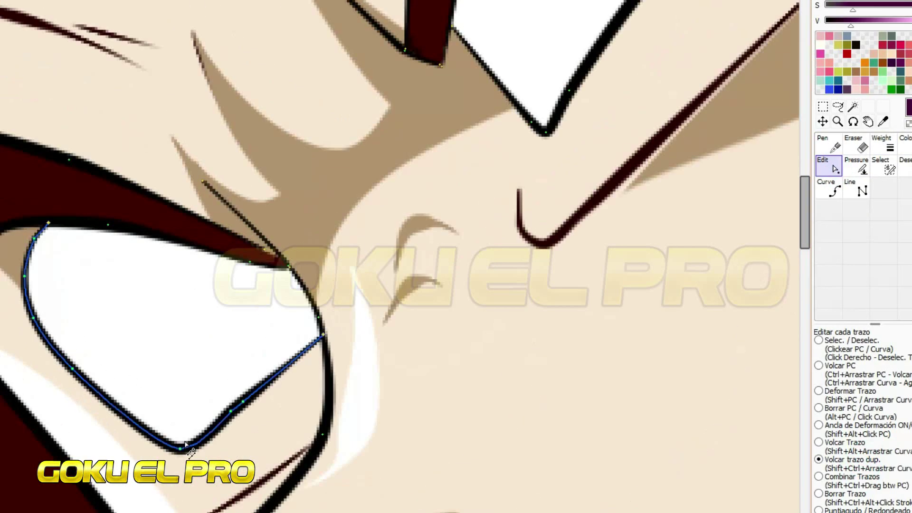
{"action": "left_click", "coordinate": [74, 205]}
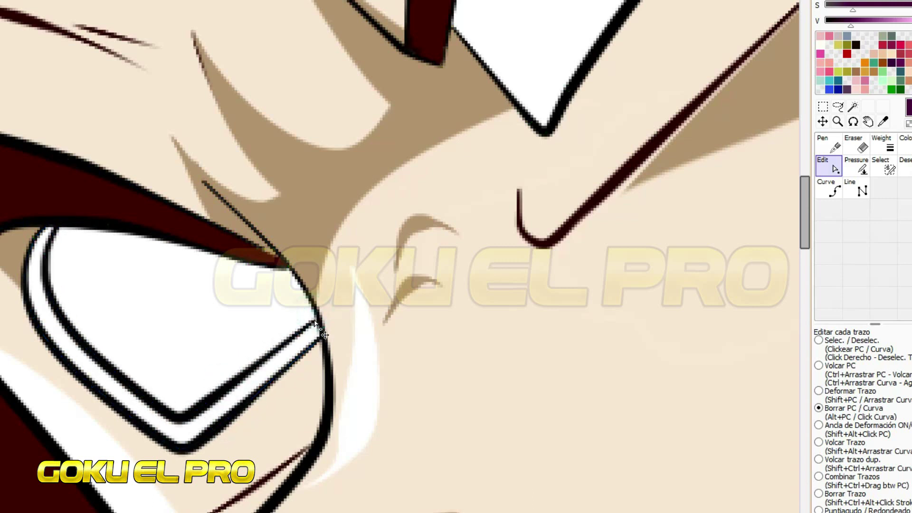
{"action": "left_click_drag", "start_coordinate": [269, 251], "coordinate": [281, 261]}
Thin the far eye's lines toward the inner corner by lowering the pressure of their control points.
{"action": "left_click", "coordinate": [856, 166]}
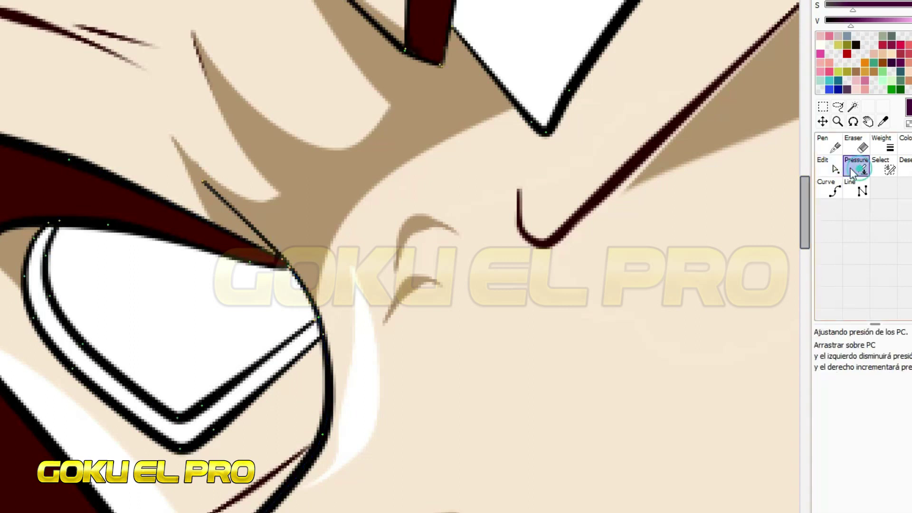
{"action": "scroll", "coordinate": [313, 247], "scroll_direction": "up", "scroll_amount": 2}
{"action": "left_click_drag", "start_coordinate": [321, 283], "coordinate": [403, 284]}
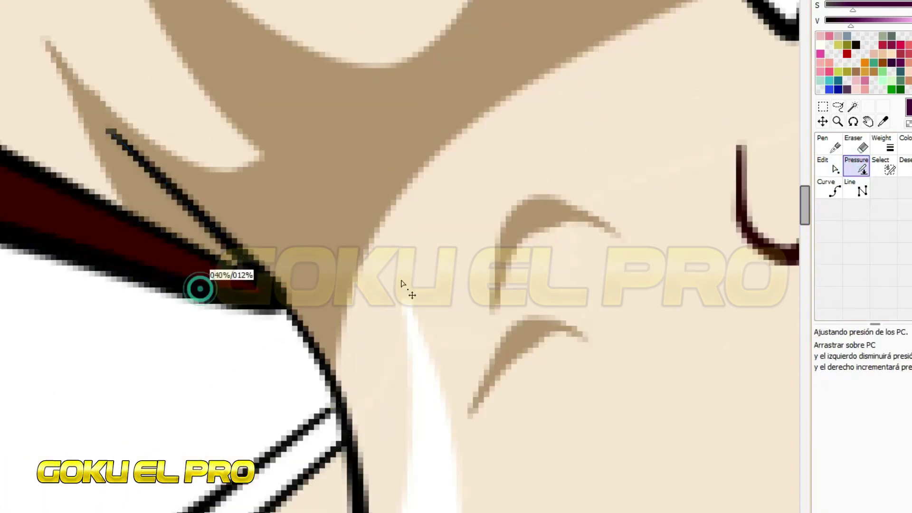
{"action": "scroll", "coordinate": [403, 285], "scroll_direction": "down", "scroll_amount": 2}
{"action": "scroll", "coordinate": [298, 366], "scroll_direction": "up", "scroll_amount": 2}
Duplicate the lower outline of the near eye slightly inward to form a parallel inner line.
{"action": "left_click", "coordinate": [828, 166]}
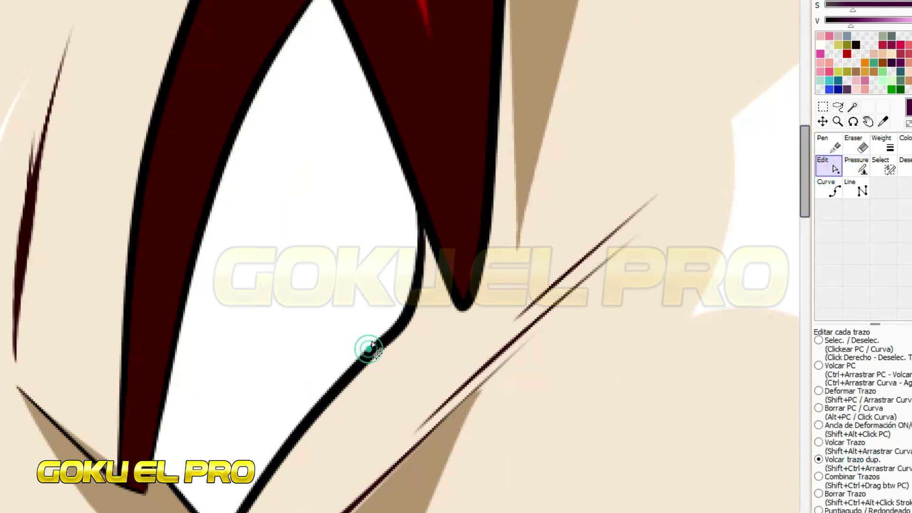
{"action": "left_click_drag", "start_coordinate": [366, 352], "coordinate": [367, 321]}
{"action": "left_click_drag", "start_coordinate": [273, 422], "coordinate": [273, 421]}
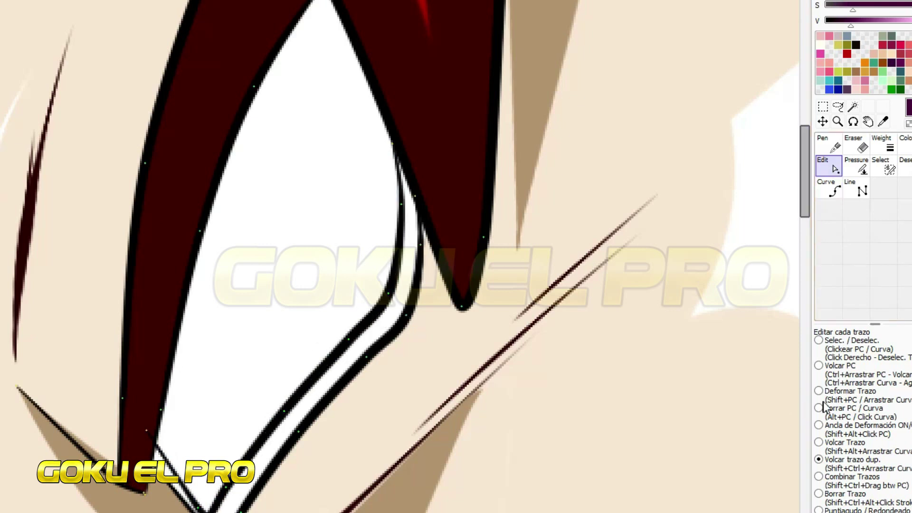
Select the narrow bands between the parallel lower lid lines of both eyes and paint them dark red.
{"action": "scroll", "coordinate": [377, 394], "scroll_direction": "down", "scroll_amount": 3}
{"action": "scroll", "coordinate": [377, 393], "scroll_direction": "up", "scroll_amount": 5}
{"action": "scroll", "coordinate": [274, 449], "scroll_direction": "down", "scroll_amount": 5}
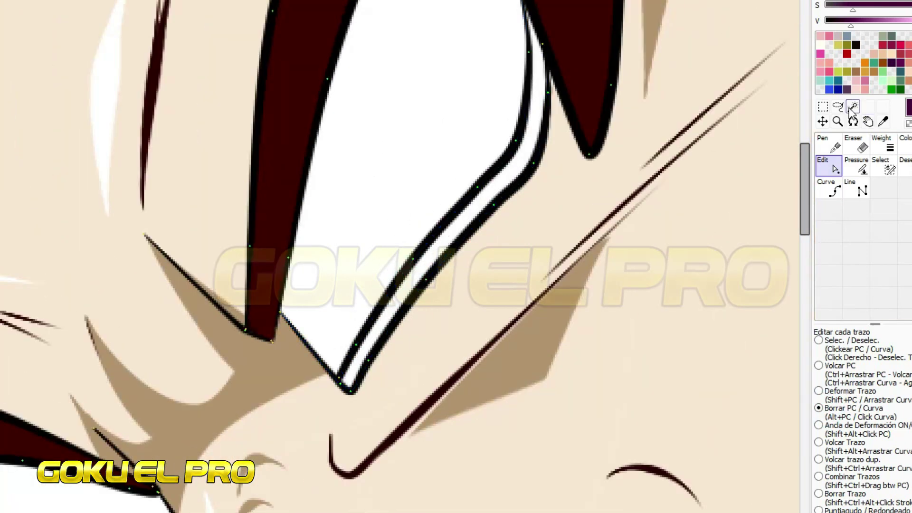
{"action": "left_click", "coordinate": [853, 108]}
{"action": "left_click", "coordinate": [467, 214]}
{"action": "scroll", "coordinate": [507, 127], "scroll_direction": "up", "scroll_amount": 4}
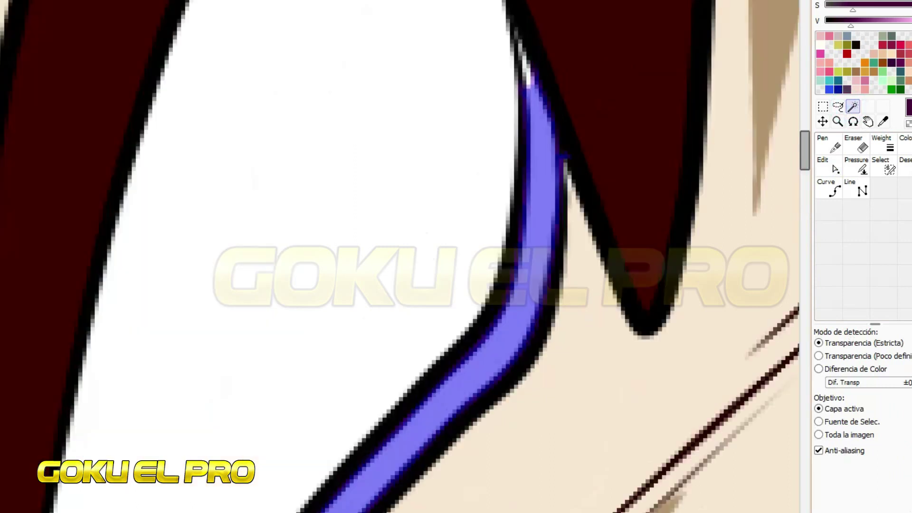
{"action": "scroll", "coordinate": [480, 129], "scroll_direction": "down", "scroll_amount": 2}
{"action": "scroll", "coordinate": [479, 129], "scroll_direction": "down", "scroll_amount": 5}
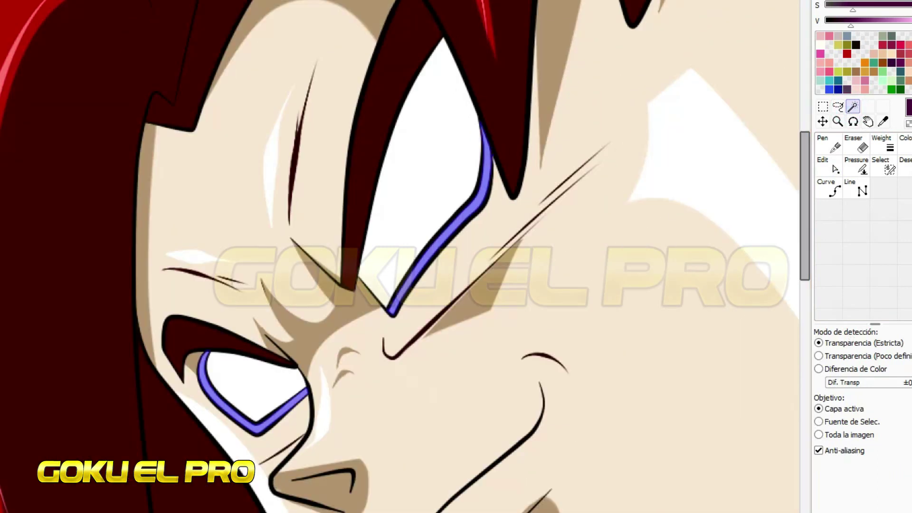
{"action": "left_click", "coordinate": [829, 142]}
{"action": "left_click_drag", "start_coordinate": [228, 394], "coordinate": [475, 142]}
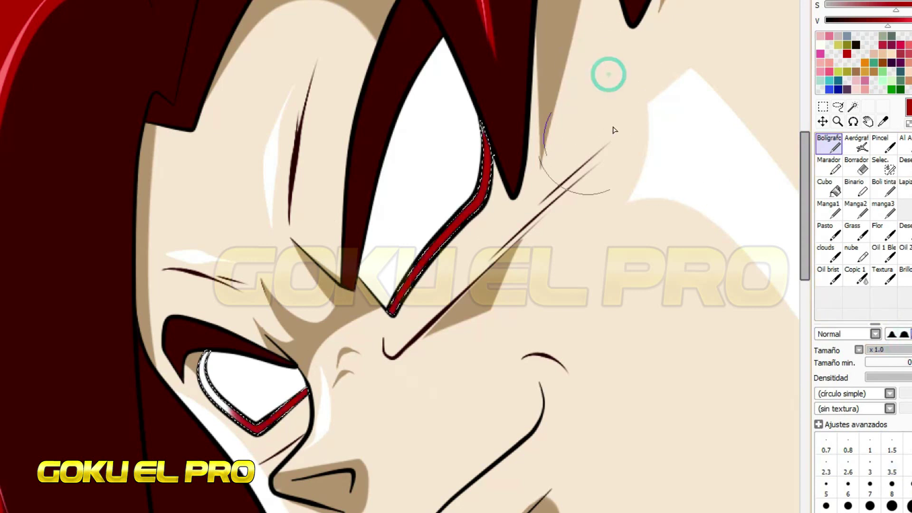
Select the white interiors of both eyes and fill them with yellow.
{"action": "left_click", "coordinate": [852, 106]}
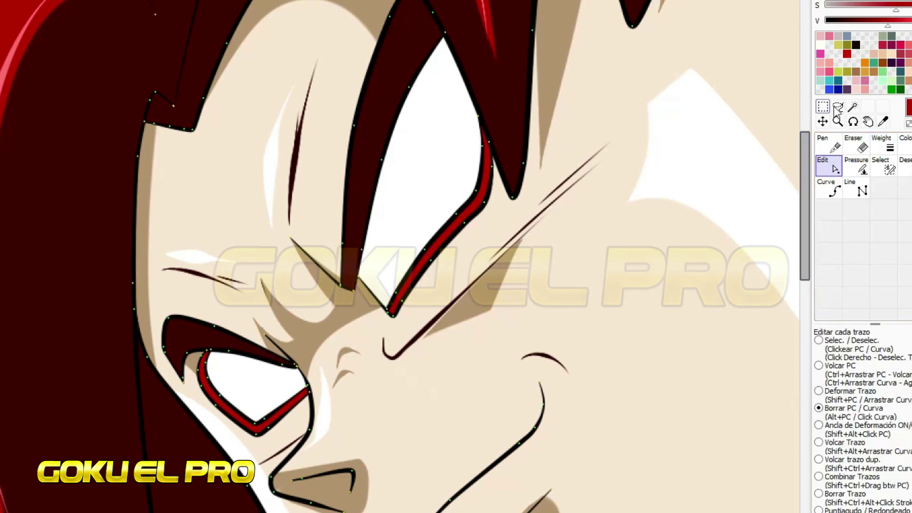
{"action": "left_click", "coordinate": [456, 162]}
{"action": "left_click", "coordinate": [257, 380]}
{"action": "left_click", "coordinate": [829, 187]}
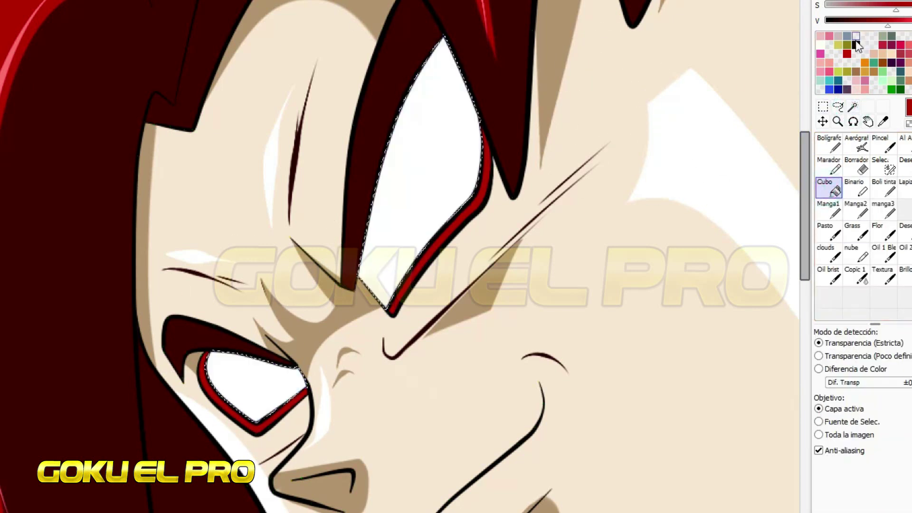
{"action": "left_click", "coordinate": [847, 45]}
{"action": "left_click", "coordinate": [427, 142]}
{"action": "left_click", "coordinate": [244, 375]}
Paint a round dark purple iris in the far eye and a large green iris in the near eye.
{"action": "left_click", "coordinate": [828, 143]}
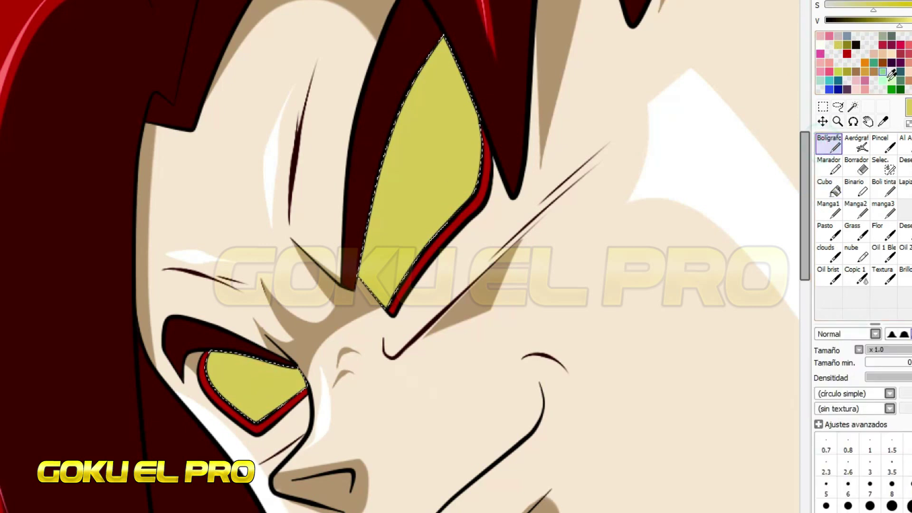
{"action": "scroll", "coordinate": [315, 377], "scroll_direction": "up", "scroll_amount": 1}
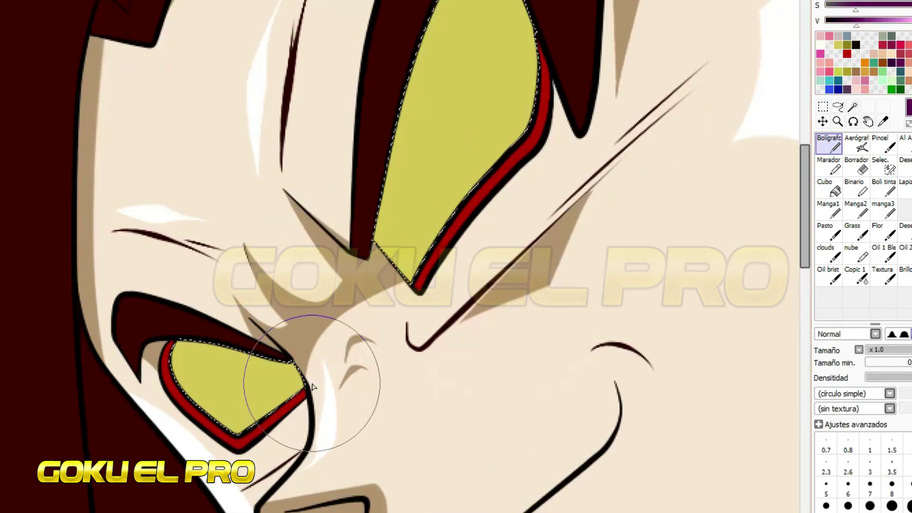
{"action": "left_click_drag", "start_coordinate": [904, 355], "coordinate": [883, 352]}
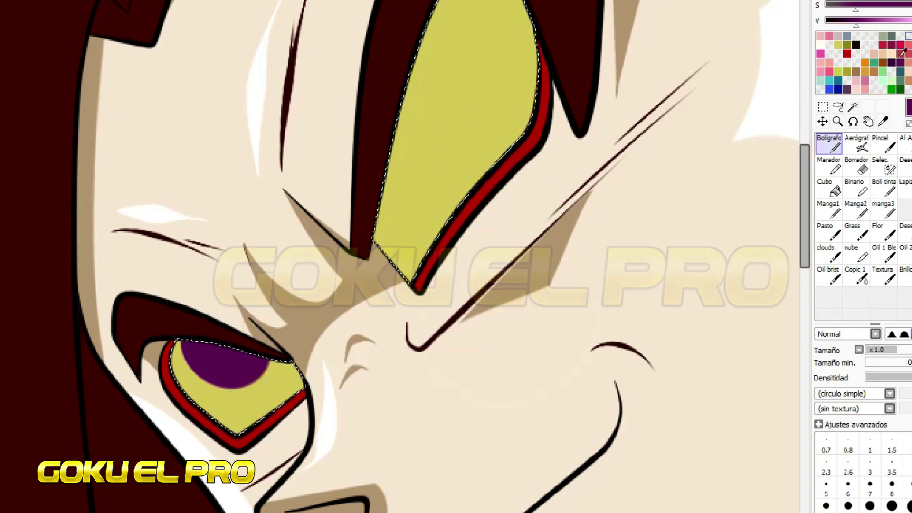
{"action": "left_click", "coordinate": [891, 89]}
{"action": "mouse_move", "coordinate": [387, 163]}
{"action": "left_mouse_down"}
{"action": "mouse_move", "coordinate": [468, 166]}
{"action": "mouse_move", "coordinate": [414, 148]}
{"action": "left_mouse_up"}
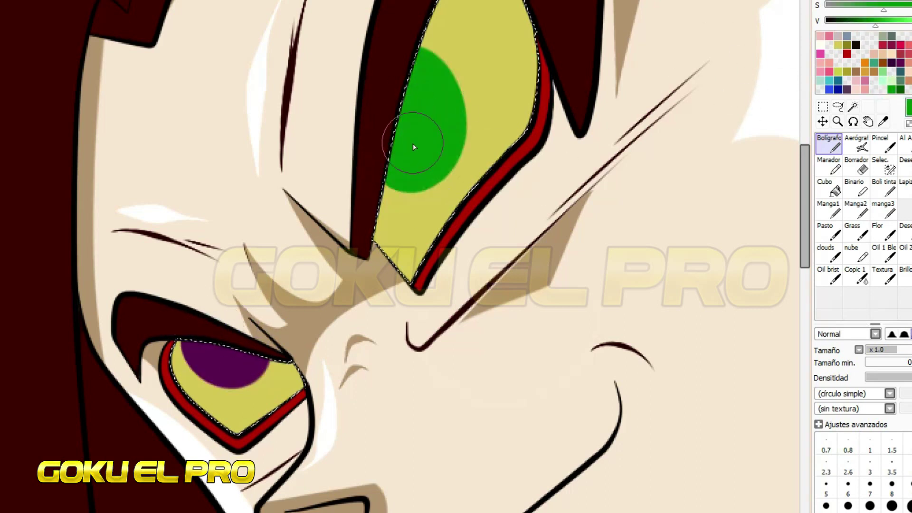
Add a black pupil and a small white highlight to each iris.
{"action": "left_click", "coordinate": [222, 341], "text": "alt"}
{"action": "left_click_drag", "start_coordinate": [404, 110], "coordinate": [407, 123]}
{"action": "key", "text": "alt"}
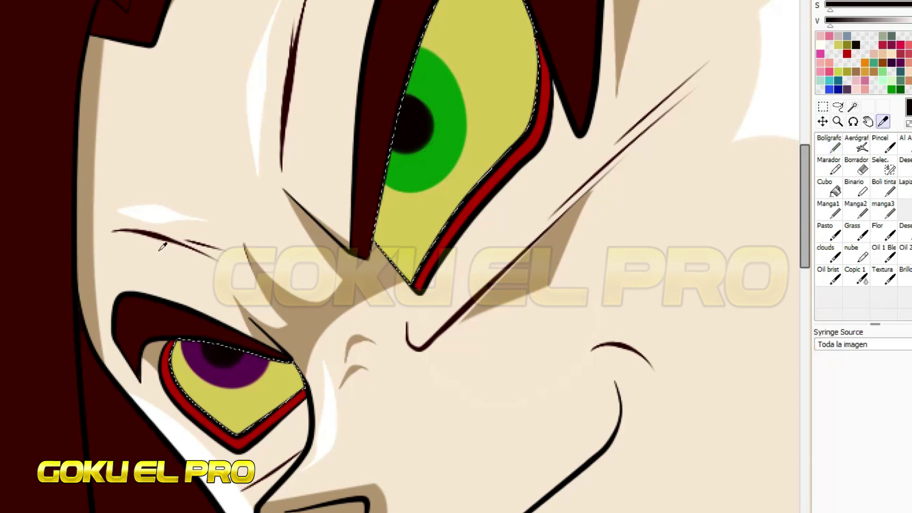
{"action": "left_click", "coordinate": [162, 246], "text": "alt"}
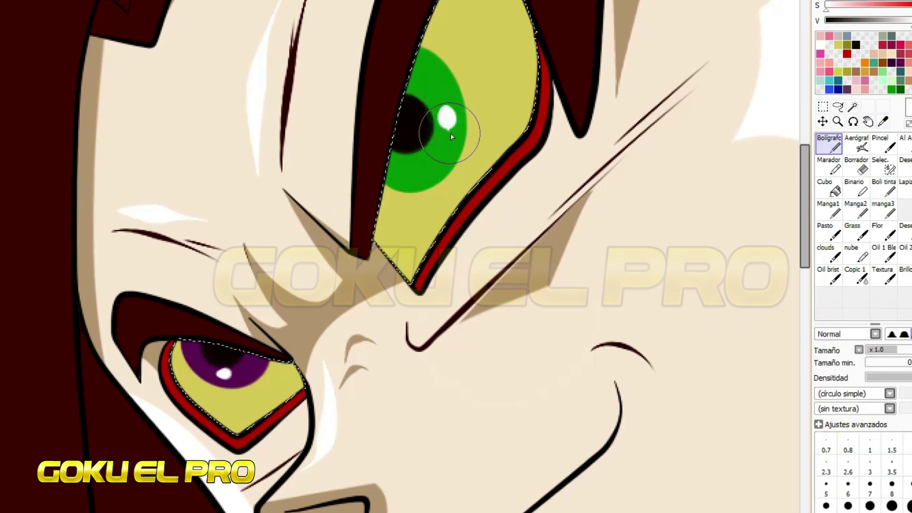
Paint a dark olive shadow along the hair strand over the near eye and under the far eye's upper lid.
{"action": "scroll", "coordinate": [524, 158], "scroll_direction": "down", "scroll_amount": 5}
{"action": "scroll", "coordinate": [491, 120], "scroll_direction": "up", "scroll_amount": 5}
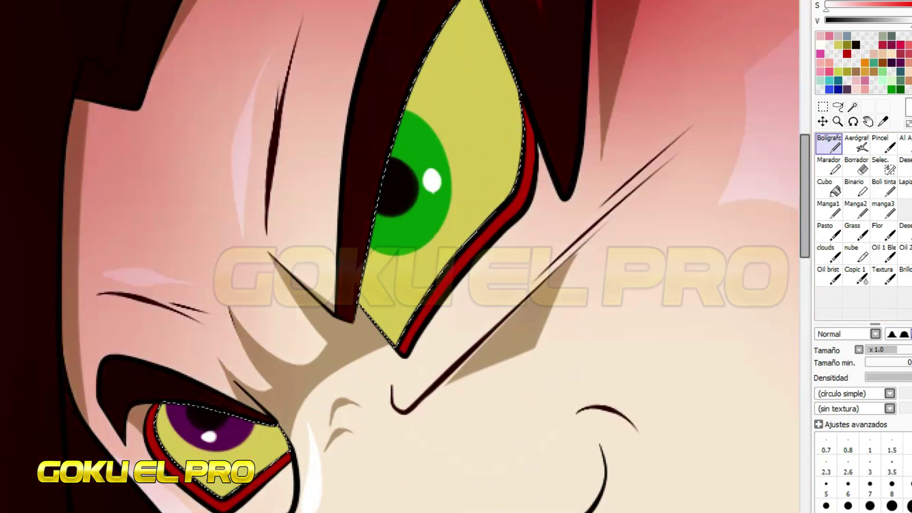
{"action": "left_click", "coordinate": [505, 190], "text": "alt"}
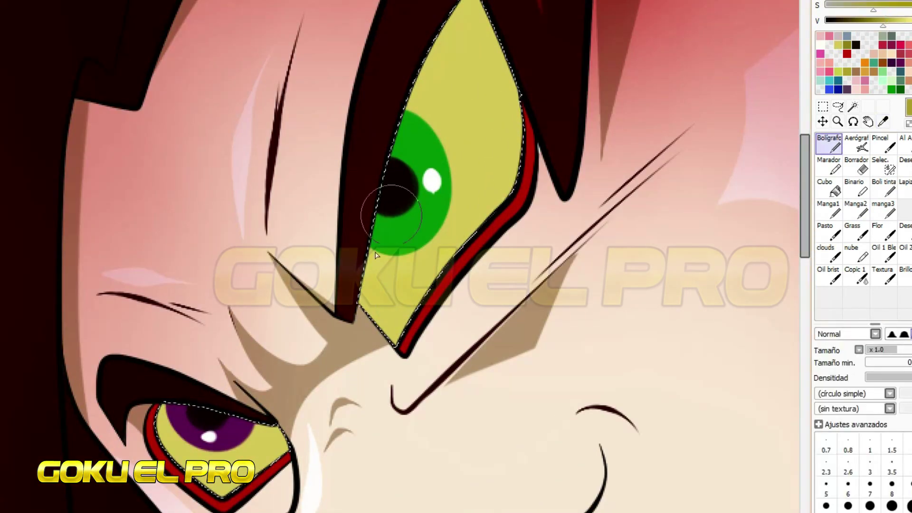
{"action": "key", "text": "ctrl+z"}
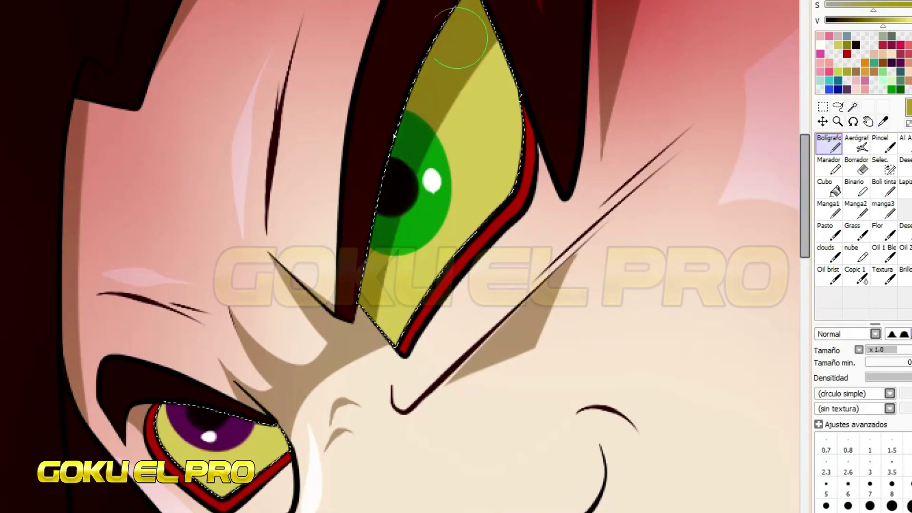
{"action": "left_click_drag", "start_coordinate": [426, 140], "coordinate": [477, 9]}
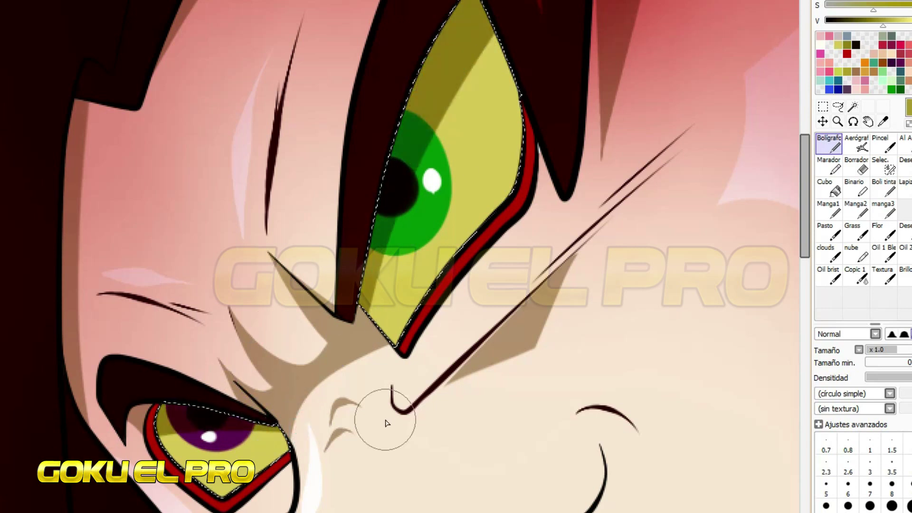
Soften the shadow edges in both eyes with the blur brush at size range x5.0.
{"action": "left_click", "coordinate": [904, 228]}
{"action": "left_click", "coordinate": [859, 350]}
{"action": "left_click", "coordinate": [887, 356]}
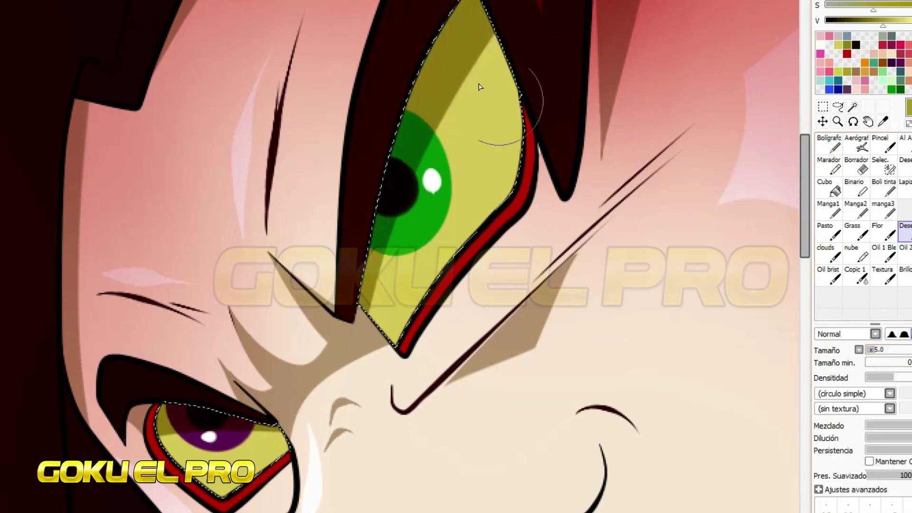
{"action": "mouse_move", "coordinate": [420, 178]}
{"action": "left_mouse_down"}
{"action": "mouse_move", "coordinate": [545, 10]}
{"action": "mouse_move", "coordinate": [464, 91]}
{"action": "left_mouse_up"}
{"action": "left_click", "coordinate": [873, 349]}
{"action": "scroll", "coordinate": [224, 427], "scroll_direction": "up", "scroll_amount": 3}
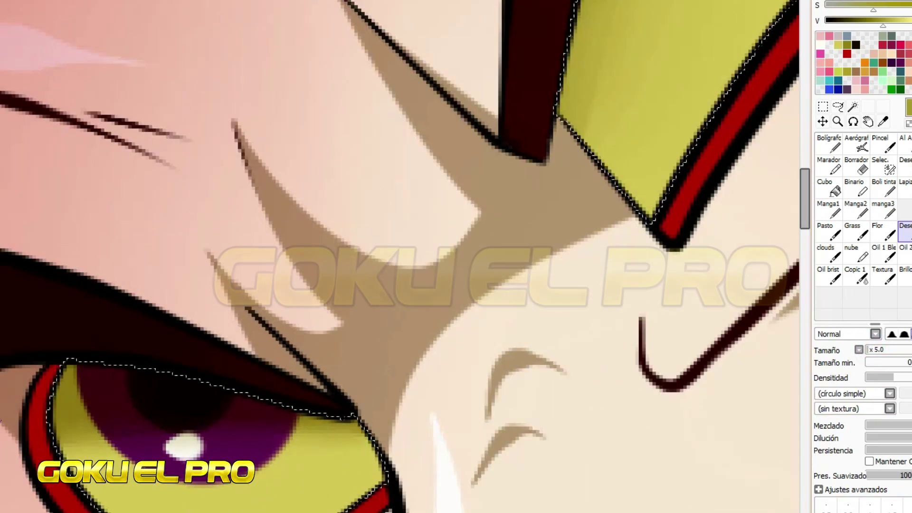
{"action": "scroll", "coordinate": [228, 291], "scroll_direction": "down", "scroll_amount": 5}
Thicken the line weight of the face outlines, the lower hair strands and the hair spikes behind the shoulder.
{"action": "scroll", "coordinate": [301, 182], "scroll_direction": "up", "scroll_amount": 3}
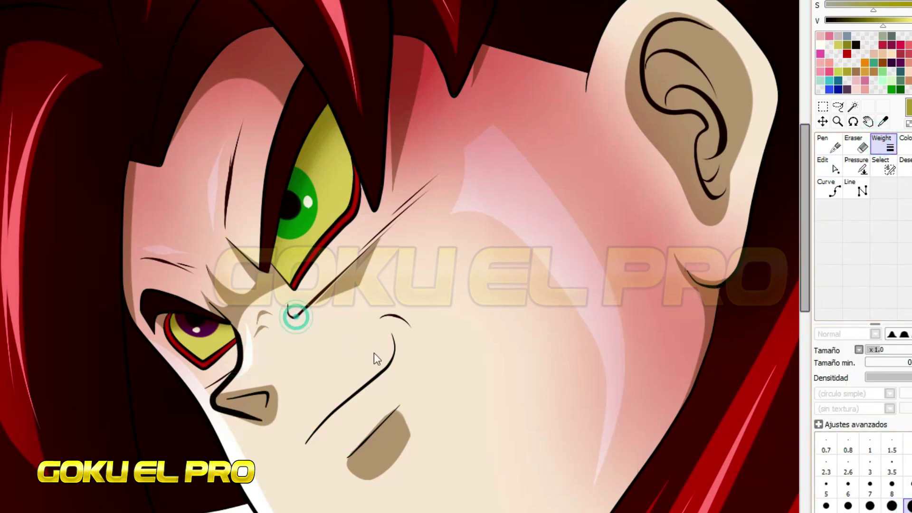
{"action": "scroll", "coordinate": [340, 276], "scroll_direction": "down", "scroll_amount": 3}
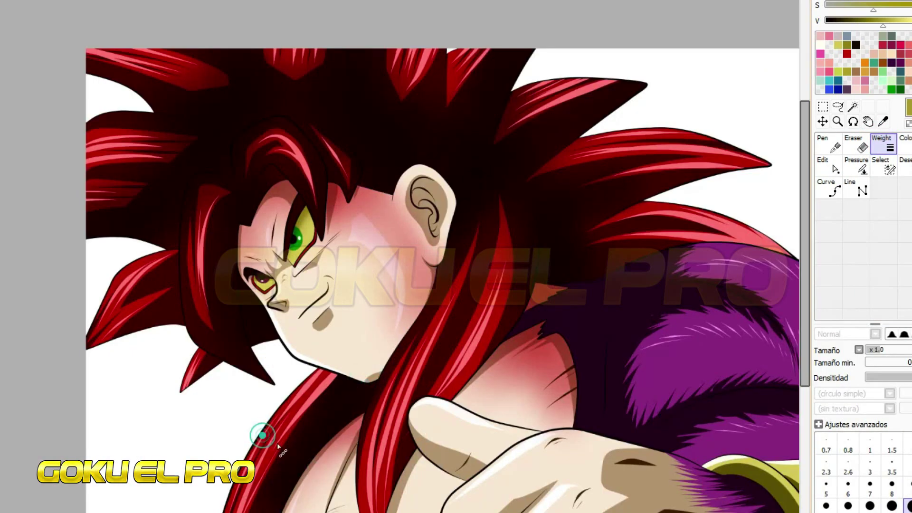
{"action": "left_click", "coordinate": [457, 494]}
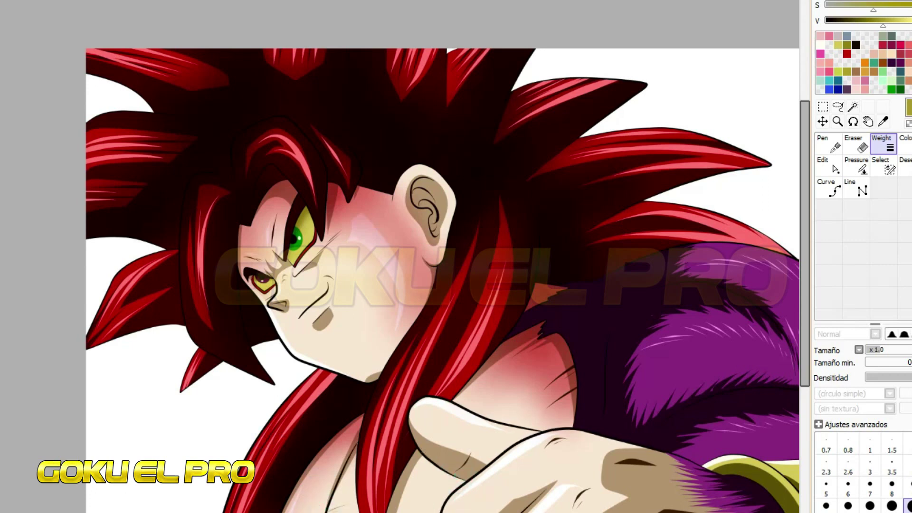
{"action": "scroll", "coordinate": [286, 341], "scroll_direction": "up", "scroll_amount": 3}
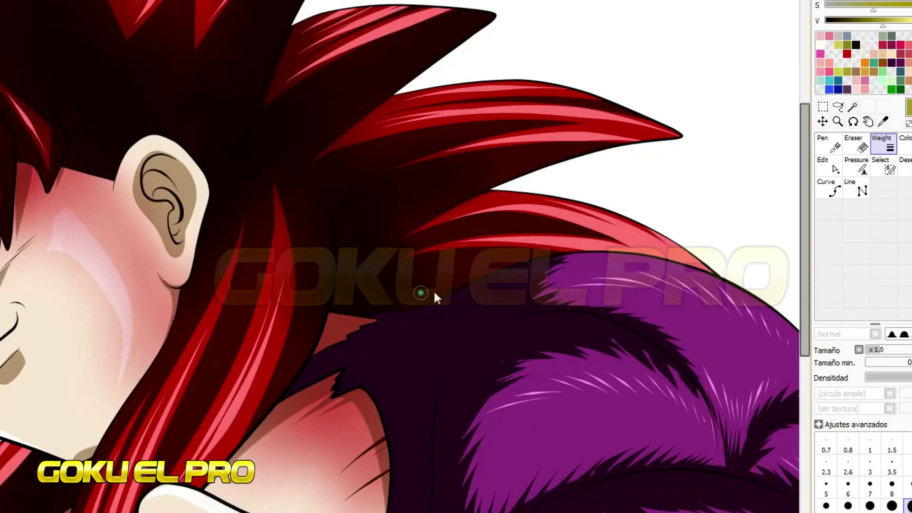
{"action": "left_click", "coordinate": [569, 254]}
{"action": "left_click", "coordinate": [593, 161]}
{"action": "left_click", "coordinate": [470, 24]}
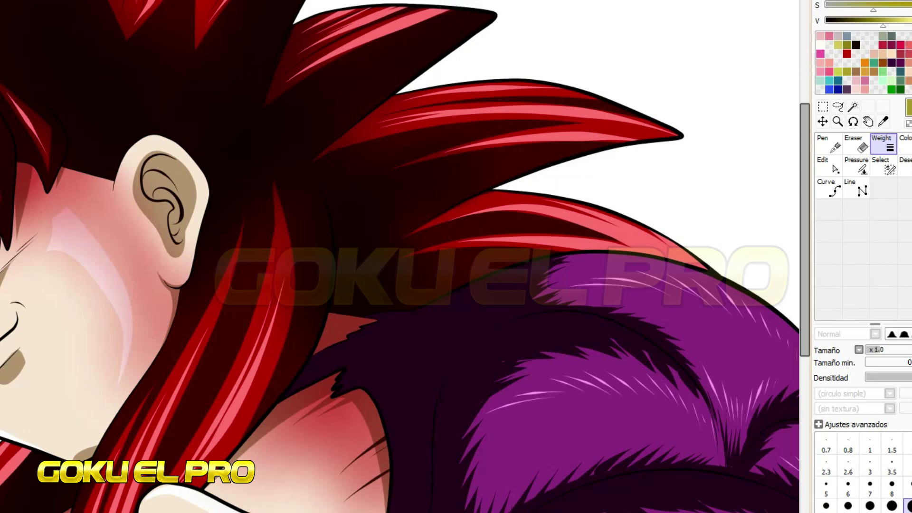
Thicken the line weight around the far eyebrow and along the hair spikes in front of the face.
{"action": "scroll", "coordinate": [172, 349], "scroll_direction": "down", "scroll_amount": 3}
{"action": "scroll", "coordinate": [432, 423], "scroll_direction": "up", "scroll_amount": 3}
{"action": "left_click", "coordinate": [372, 428]}
{"action": "scroll", "coordinate": [372, 427], "scroll_direction": "up", "scroll_amount": 2}
{"action": "scroll", "coordinate": [570, 207], "scroll_direction": "down", "scroll_amount": 3}
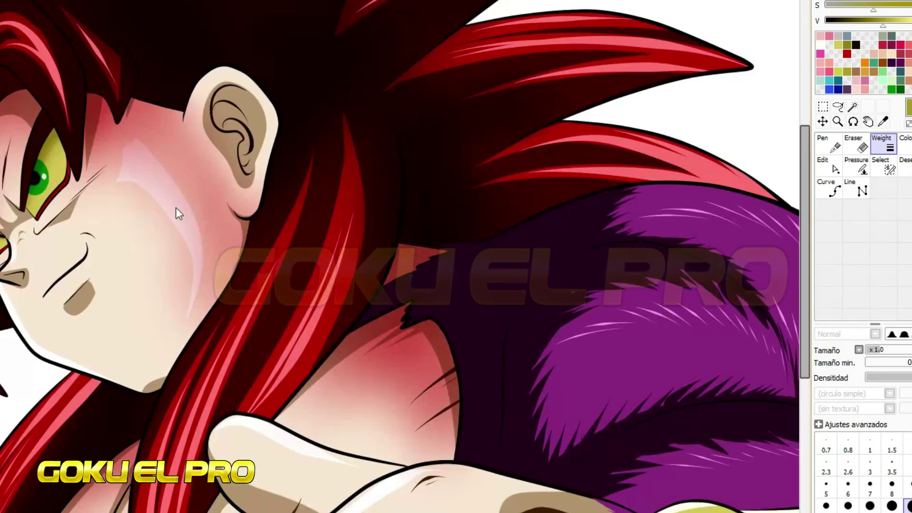
{"action": "scroll", "coordinate": [175, 209], "scroll_direction": "up", "scroll_amount": 2}
{"action": "scroll", "coordinate": [48, 175], "scroll_direction": "up", "scroll_amount": 2}
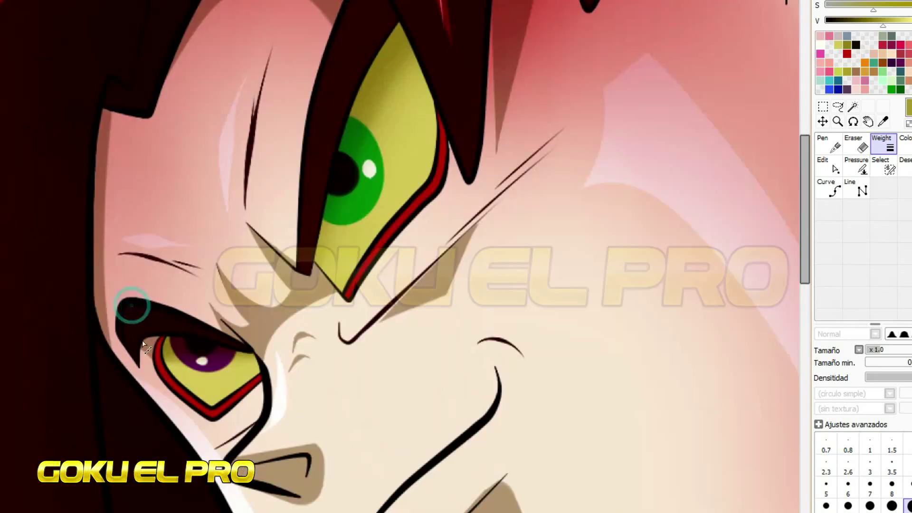
{"action": "scroll", "coordinate": [411, 250], "scroll_direction": "down", "scroll_amount": 3}
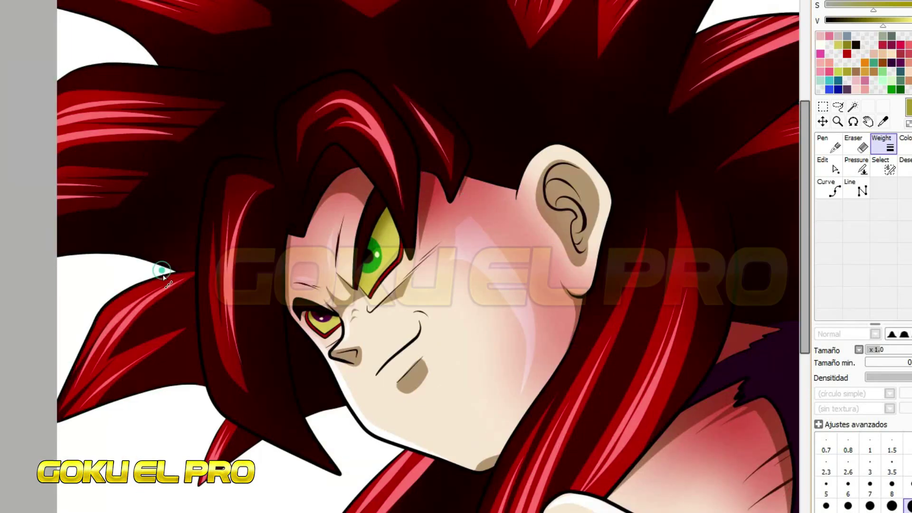
{"action": "scroll", "coordinate": [208, 360], "scroll_direction": "down", "scroll_amount": 2}
Draw a black curved outline of size 5 around the near eye's green iris.
{"action": "scroll", "coordinate": [268, 288], "scroll_direction": "up", "scroll_amount": 4}
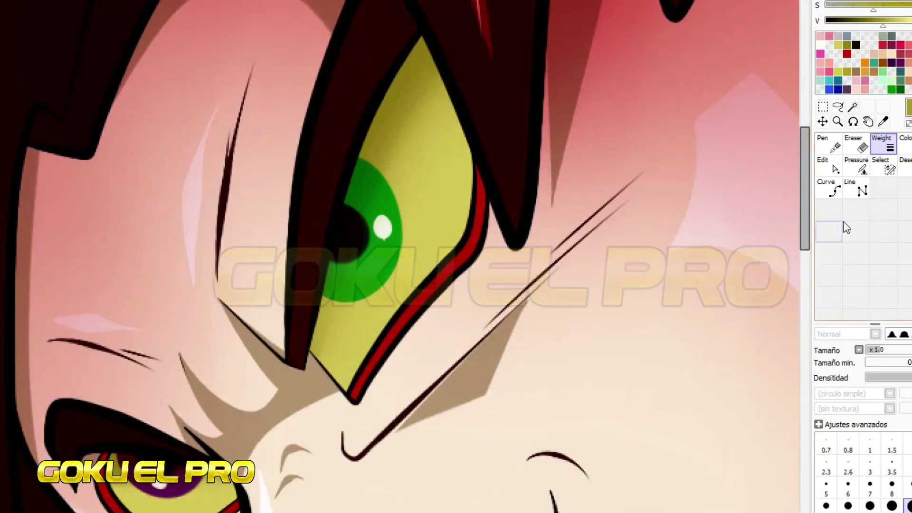
{"action": "left_click", "coordinate": [829, 187]}
{"action": "left_click", "coordinate": [855, 44]}
{"action": "scroll", "coordinate": [421, 193], "scroll_direction": "up", "scroll_amount": 3}
{"action": "left_click", "coordinate": [826, 485]}
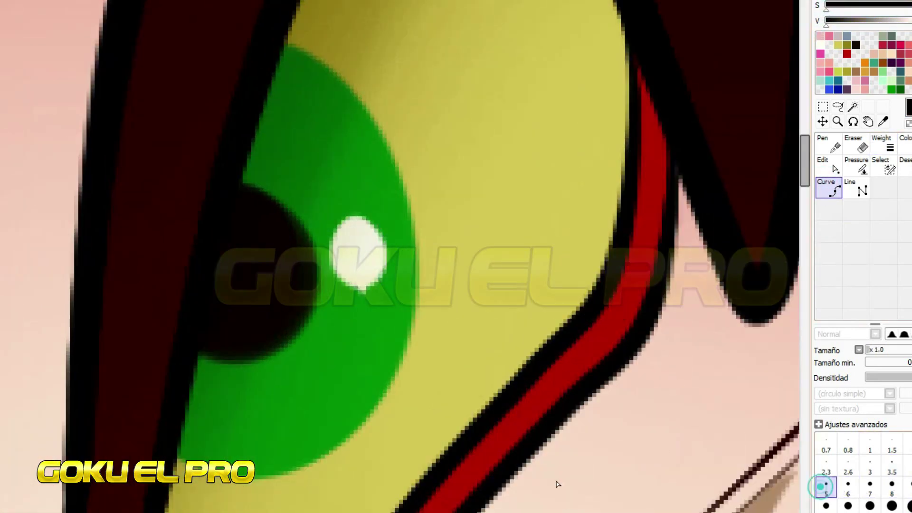
{"action": "left_click", "coordinate": [346, 466]}
{"action": "left_click", "coordinate": [363, 423]}
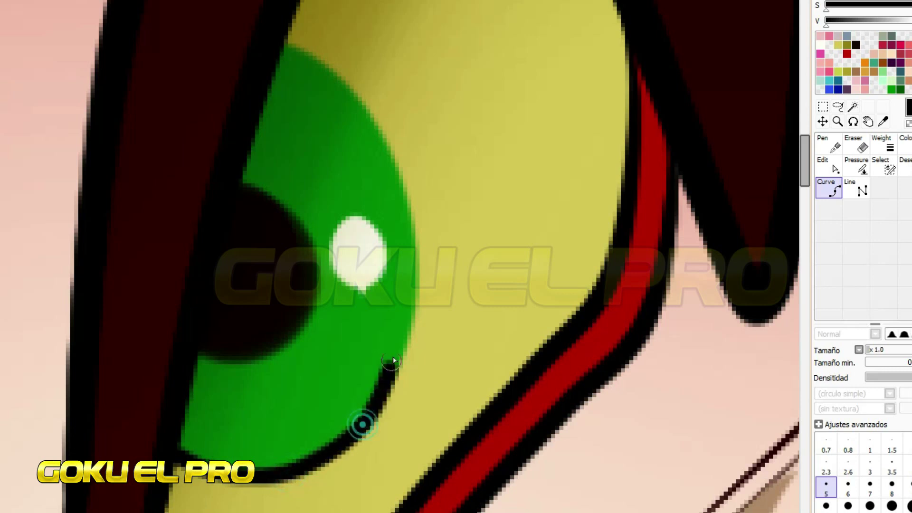
{"action": "left_click", "coordinate": [406, 347]}
{"action": "left_click", "coordinate": [399, 171]}
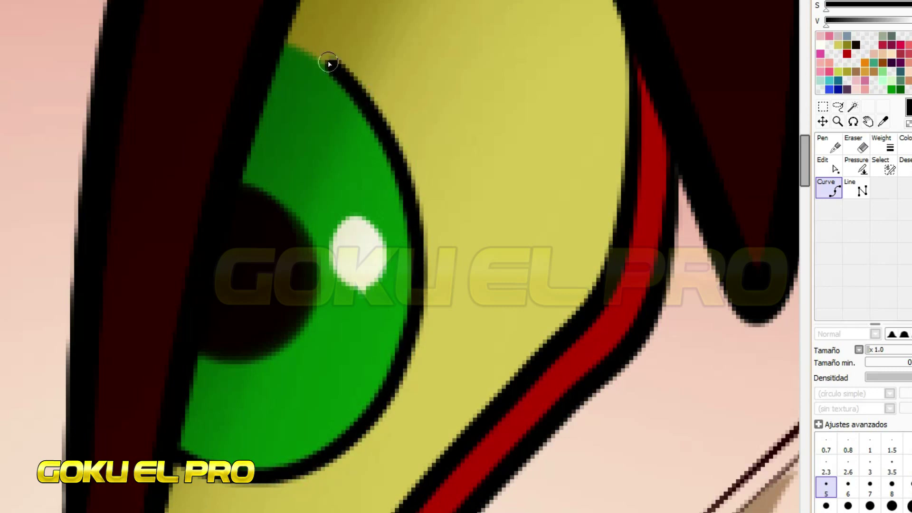
{"action": "double_click", "coordinate": [275, 32]}
Draw a black curved outline around the lower edge of the far eye's purple iris.
{"action": "scroll", "coordinate": [383, 126], "scroll_direction": "down", "scroll_amount": 2}
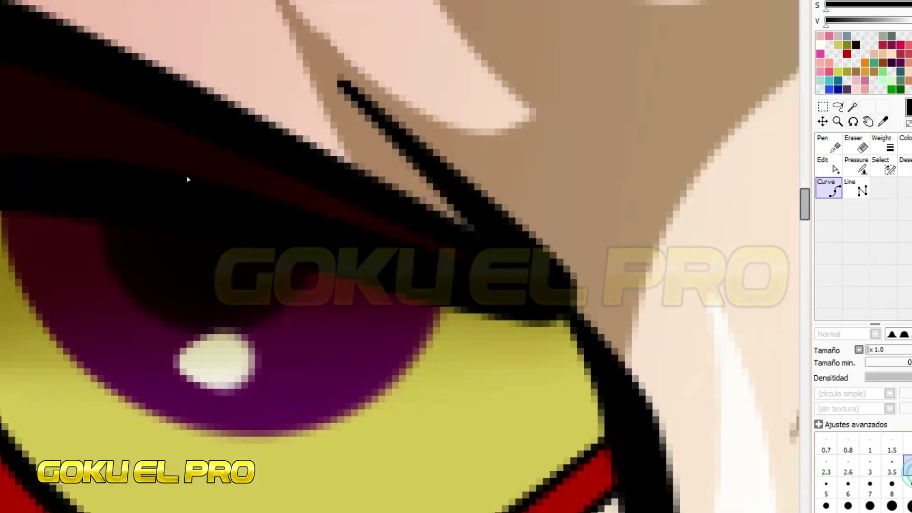
{"action": "left_click", "coordinate": [8, 199]}
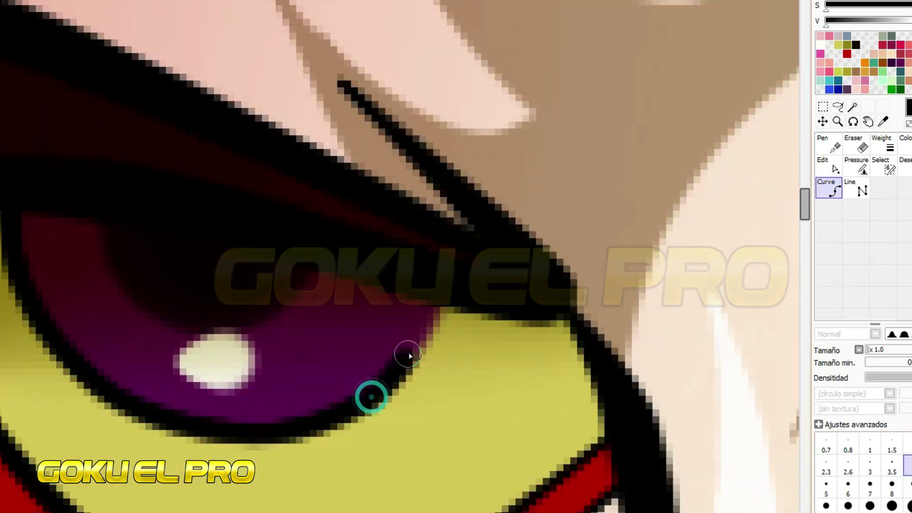
{"action": "scroll", "coordinate": [434, 295], "scroll_direction": "down", "scroll_amount": 6}
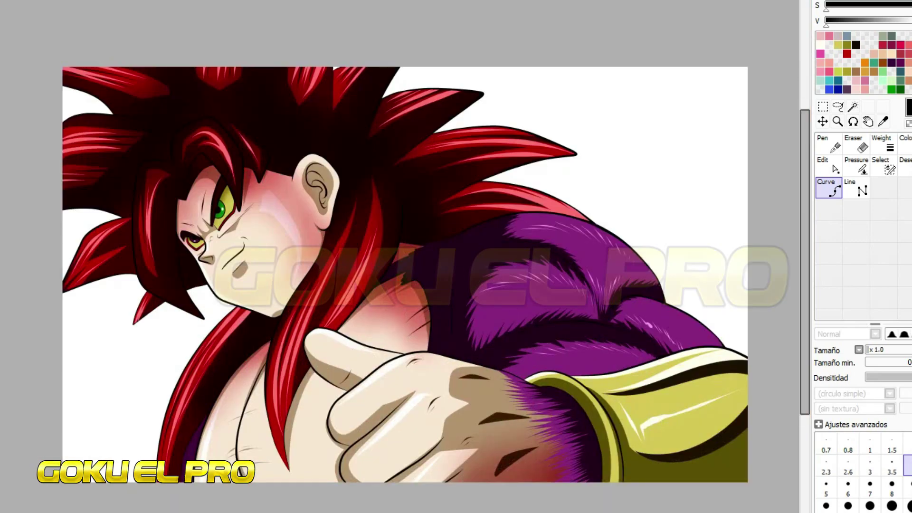